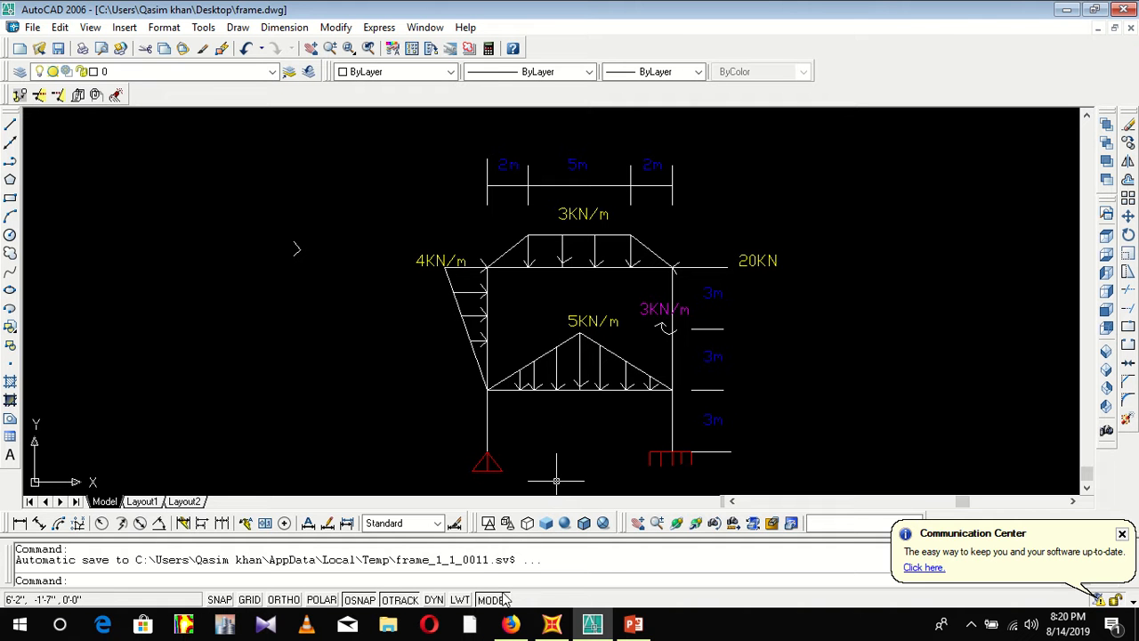
Step: Switch to SAP2000 and create a Grid Only model in KN, m, C with the default quick grid lines
{"action": "left_click", "coordinate": [551, 627]}
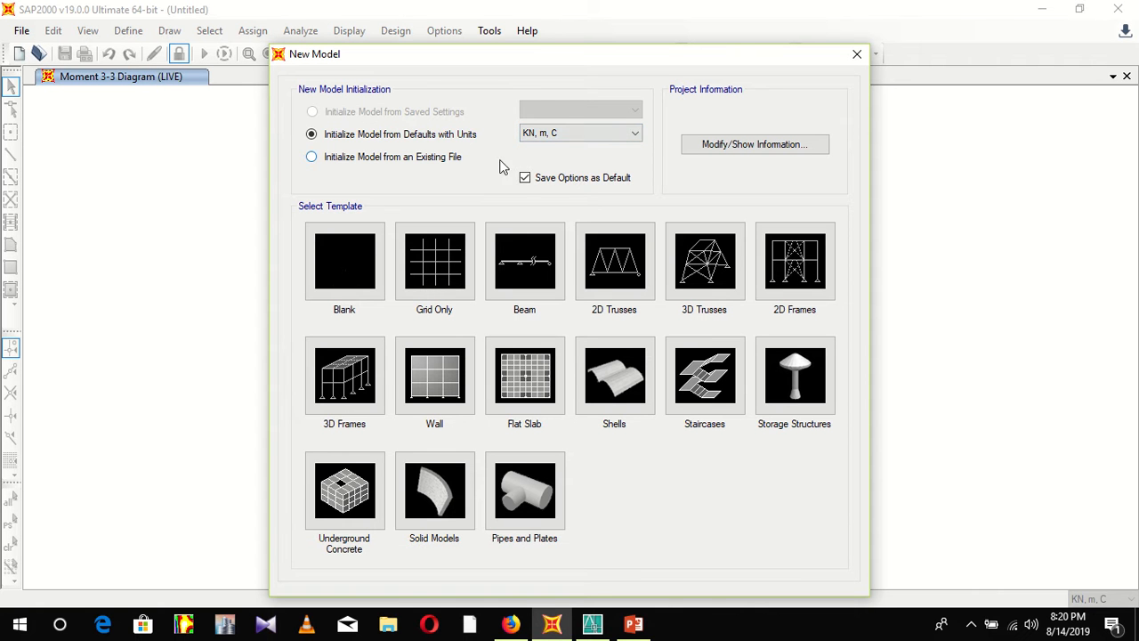
{"action": "left_click", "coordinate": [439, 289]}
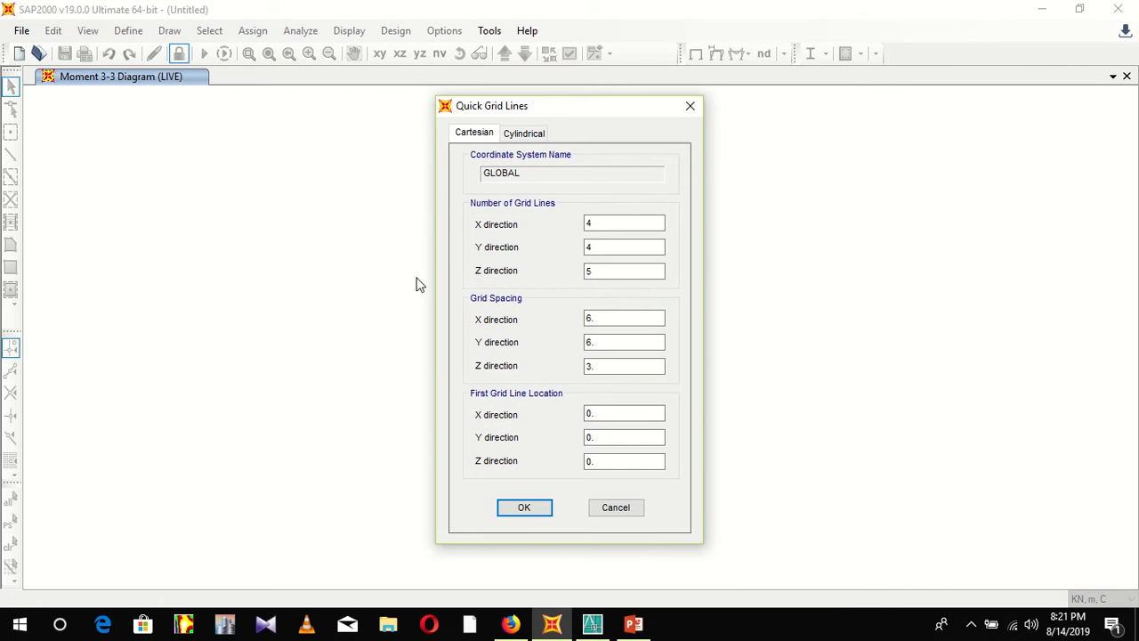
{"action": "left_click", "coordinate": [522, 508]}
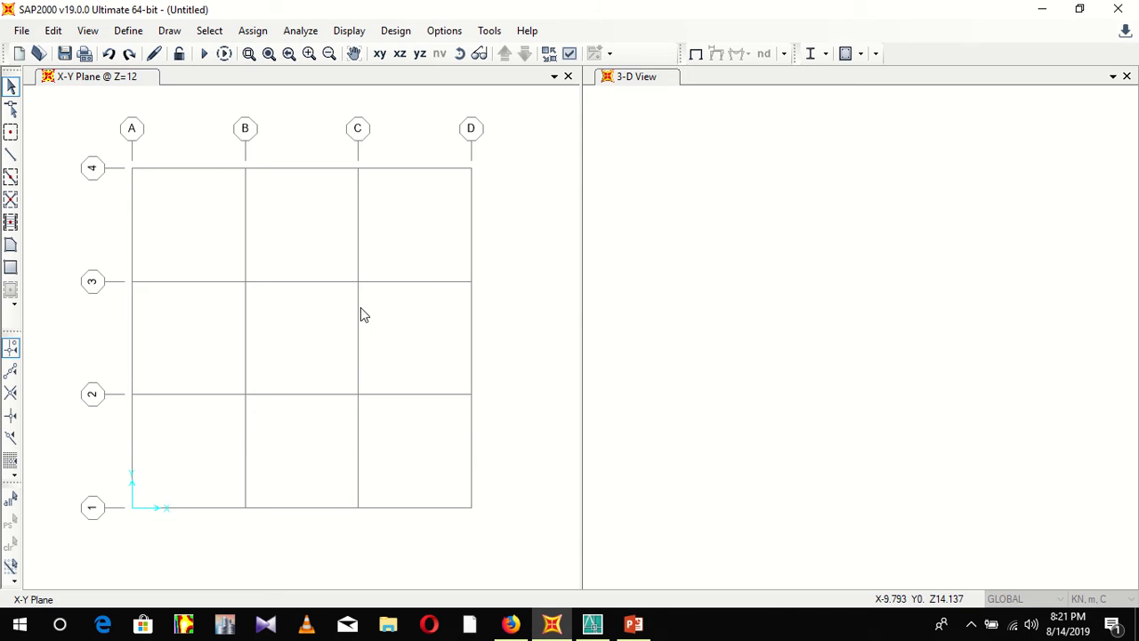
Step: Open the grid system data from the X-Y plane view, display grids as spacing, and delete X grid lines C and D
{"action": "left_click", "coordinate": [363, 130]}
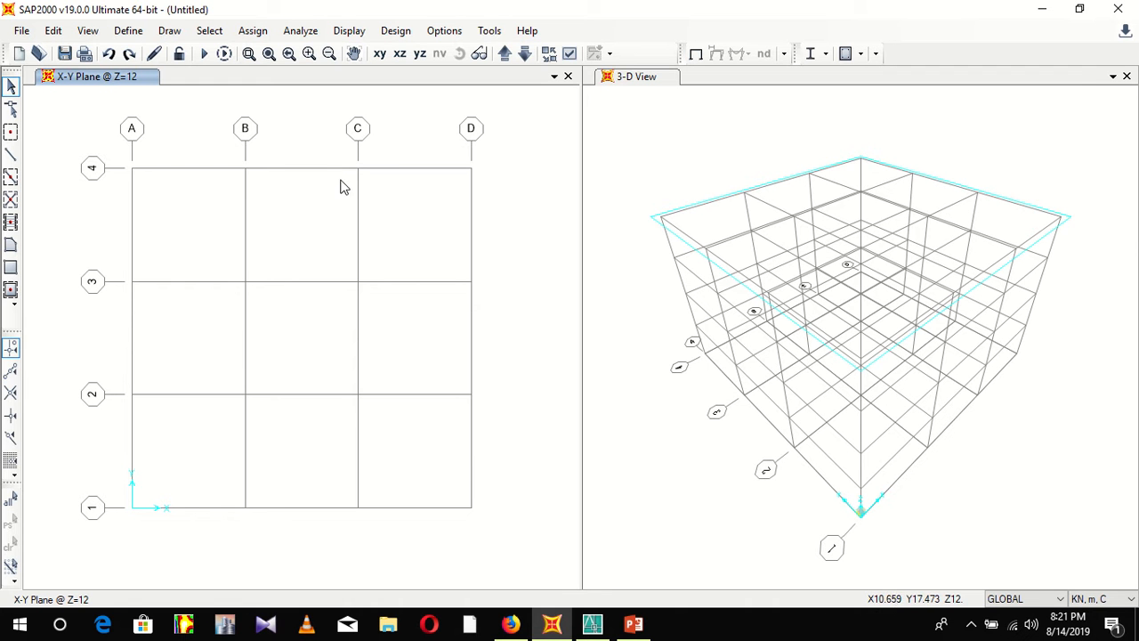
{"action": "double_click", "coordinate": [371, 175]}
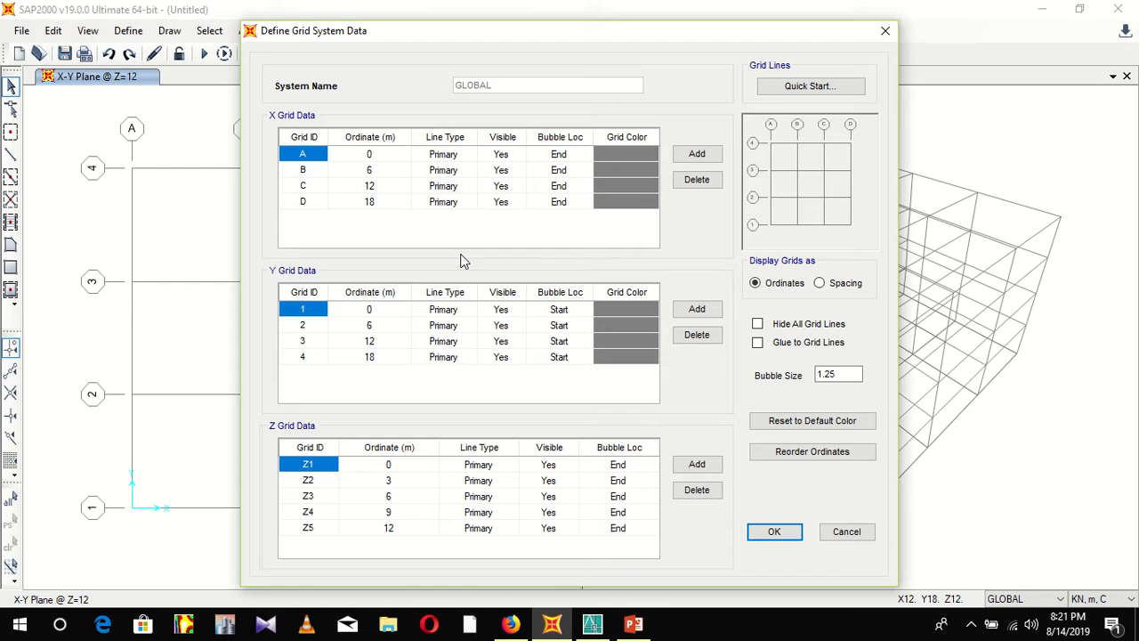
{"action": "left_click", "coordinate": [835, 285]}
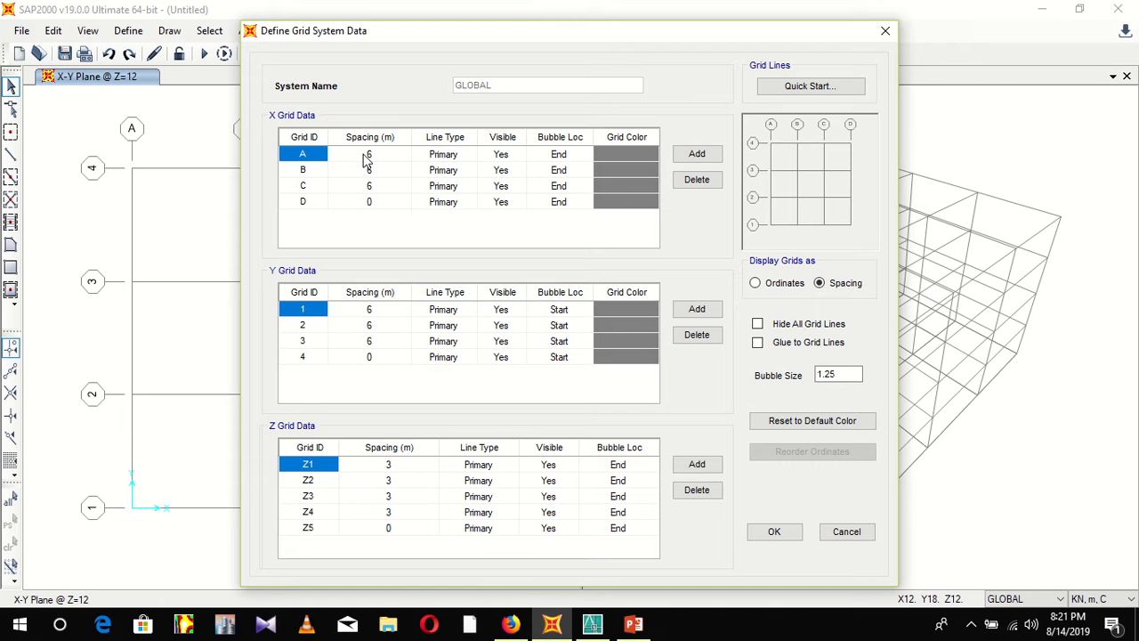
{"action": "left_click", "coordinate": [366, 157]}
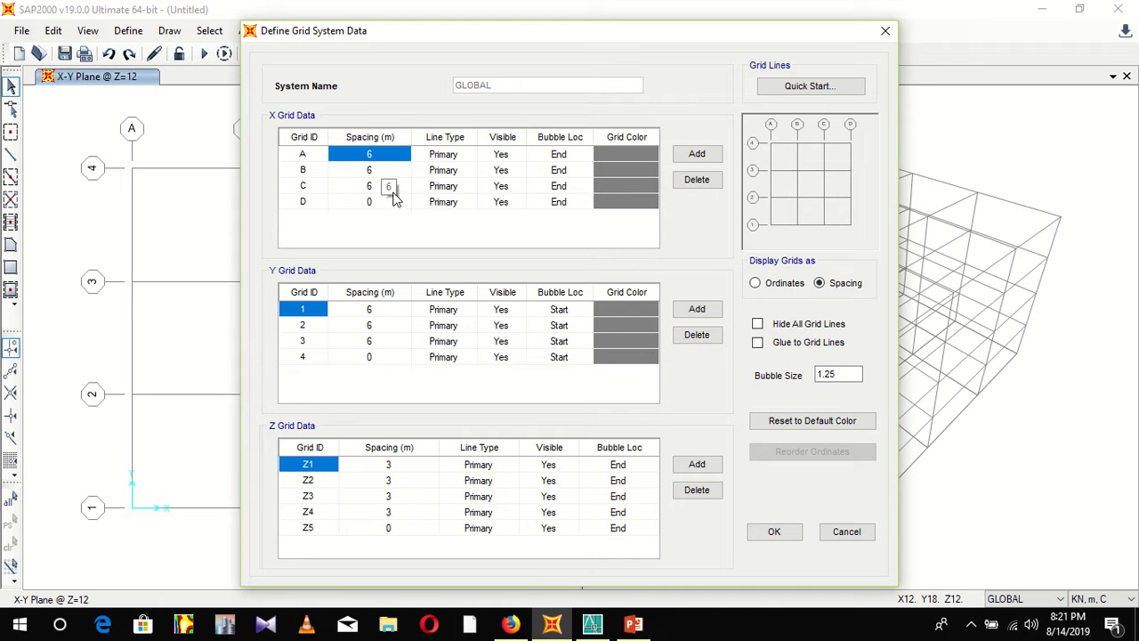
{"action": "left_click", "coordinate": [372, 171]}
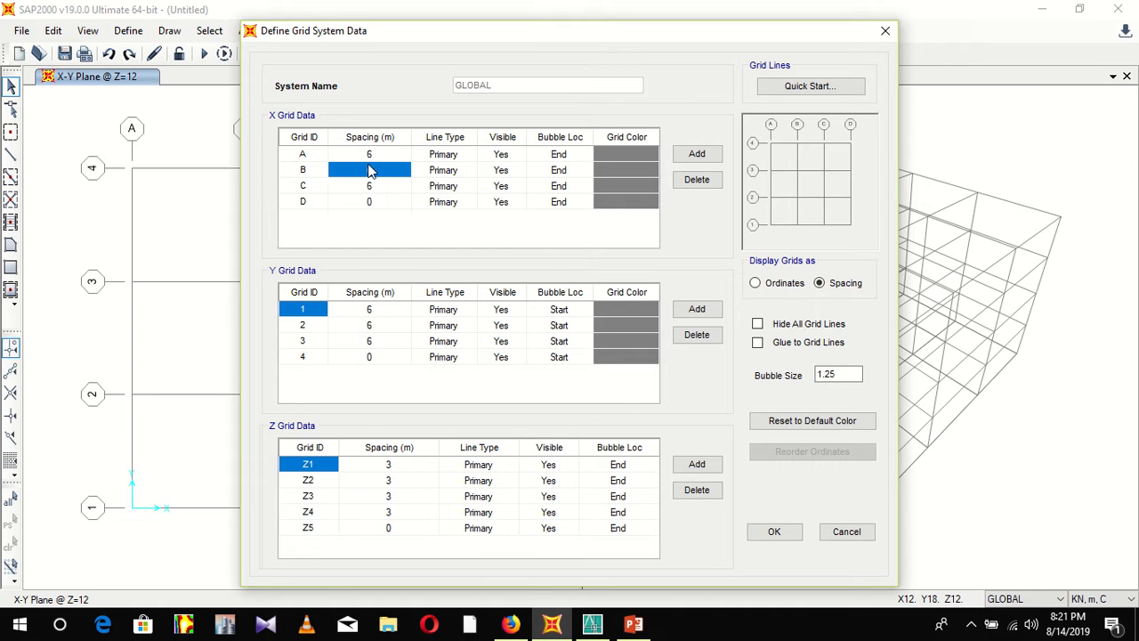
{"action": "left_click_drag", "start_coordinate": [372, 171], "coordinate": [345, 203]}
{"action": "left_click", "coordinate": [406, 174]}
{"action": "left_click_drag", "start_coordinate": [407, 187], "coordinate": [380, 219]}
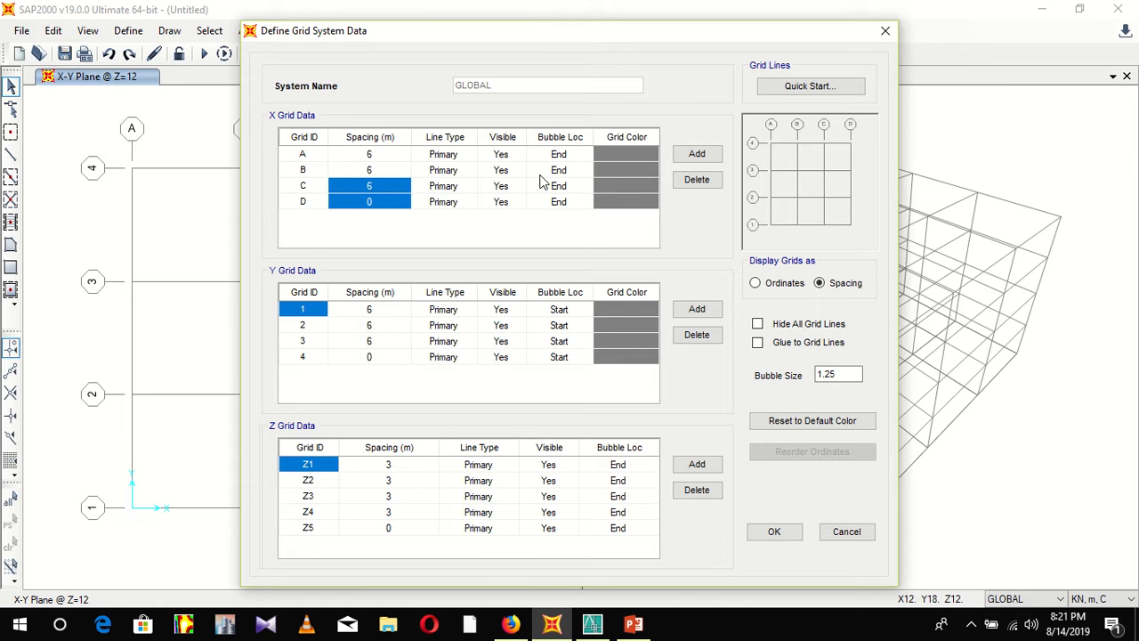
{"action": "left_click", "coordinate": [696, 179]}
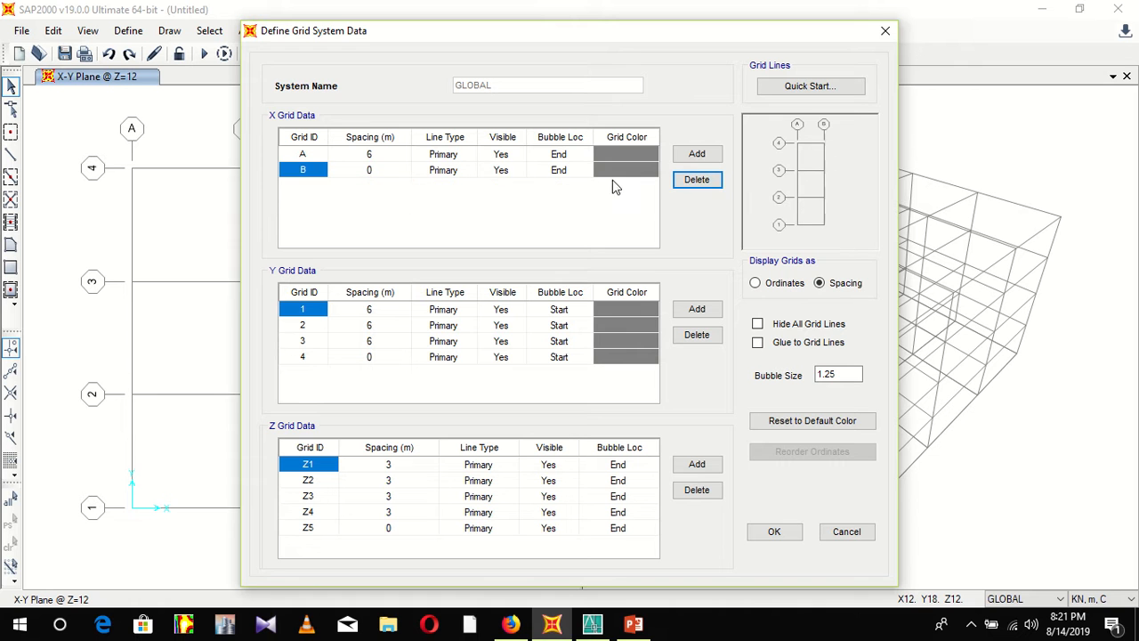
Step: Set the spacing of X grid line A to 9 m and check it against the frame's span in the AutoCAD drawing
{"action": "left_click", "coordinate": [372, 154]}
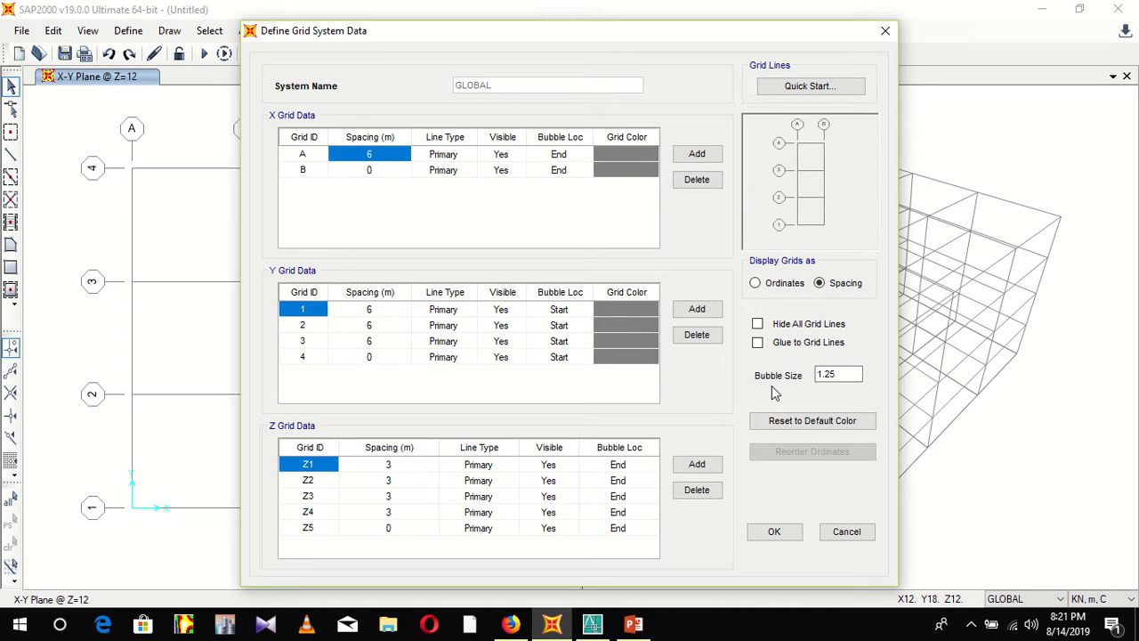
{"action": "type", "text": "9"}
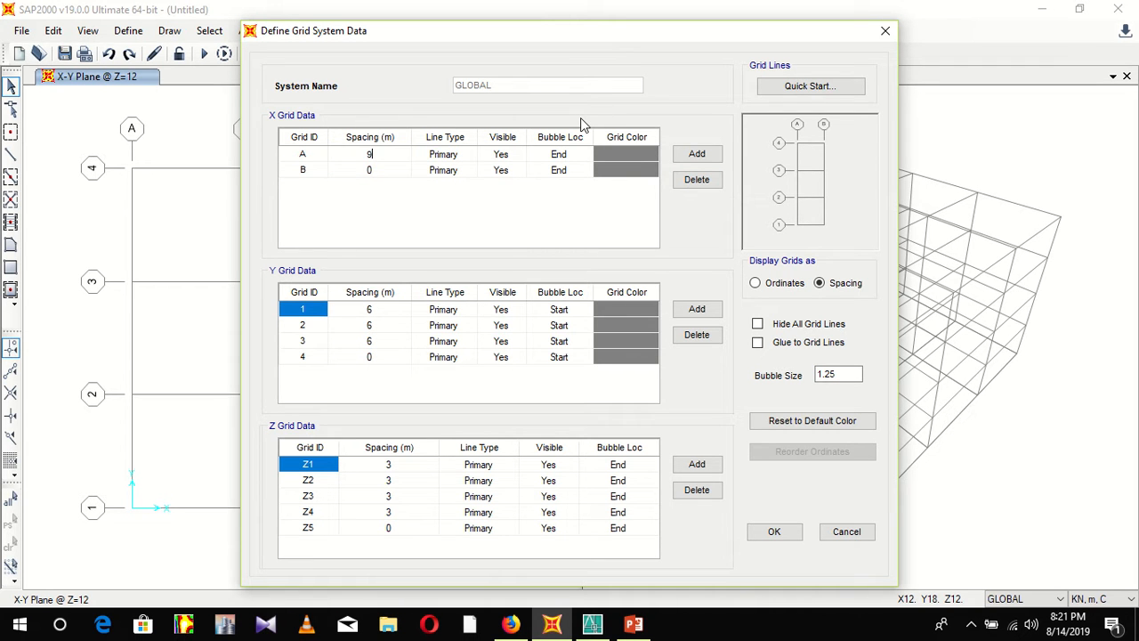
{"action": "left_click", "coordinate": [537, 632]}
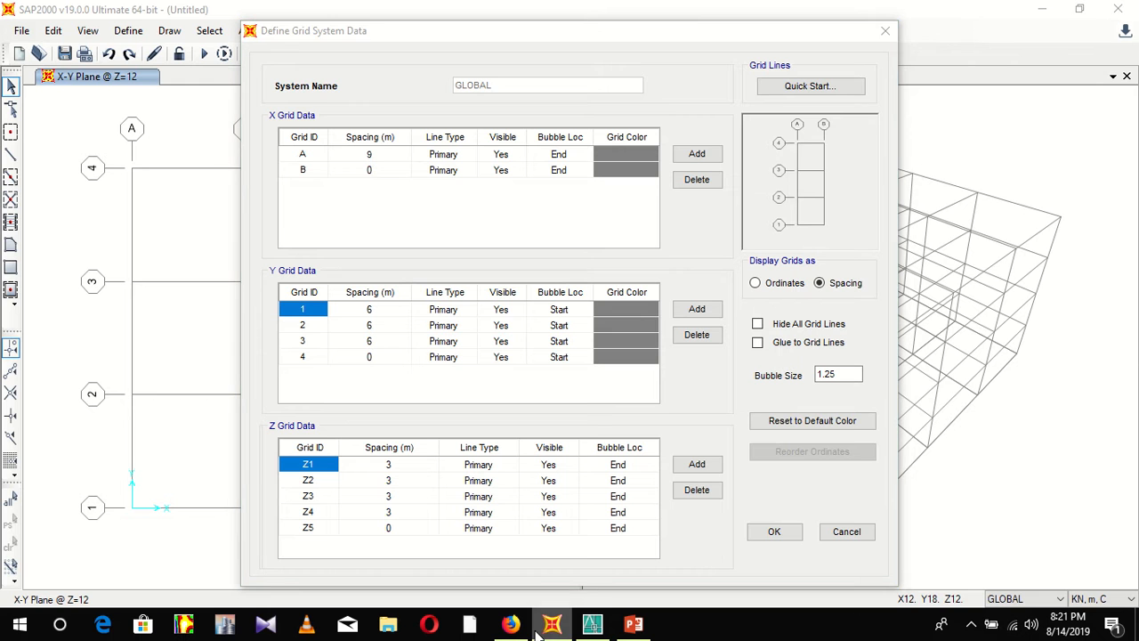
{"action": "left_click", "coordinate": [592, 624]}
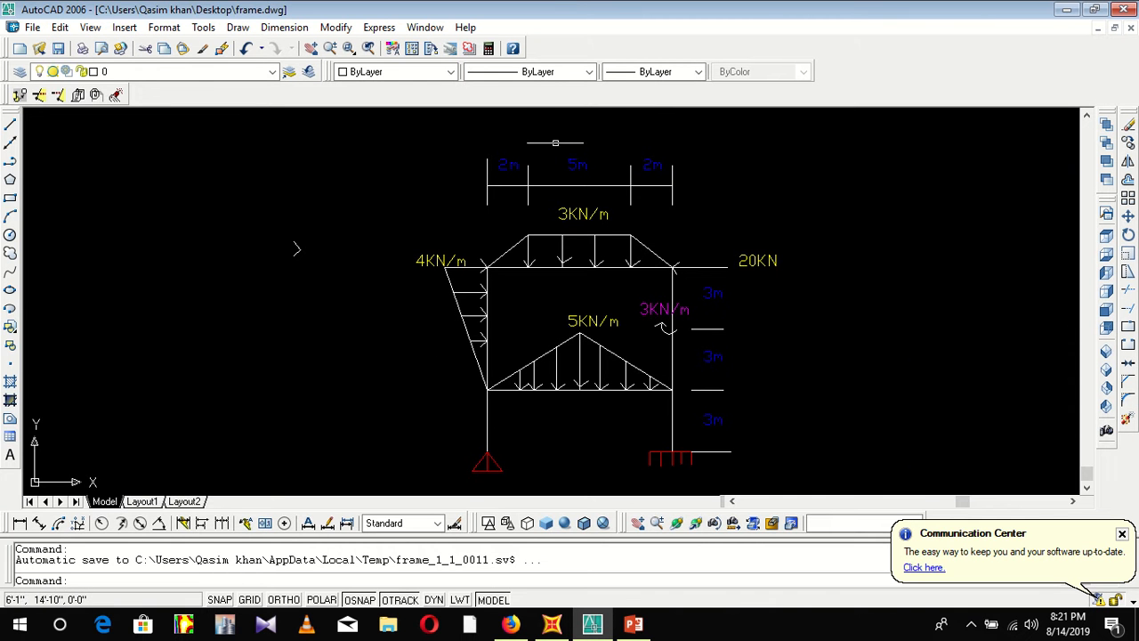
{"action": "left_click", "coordinate": [551, 624]}
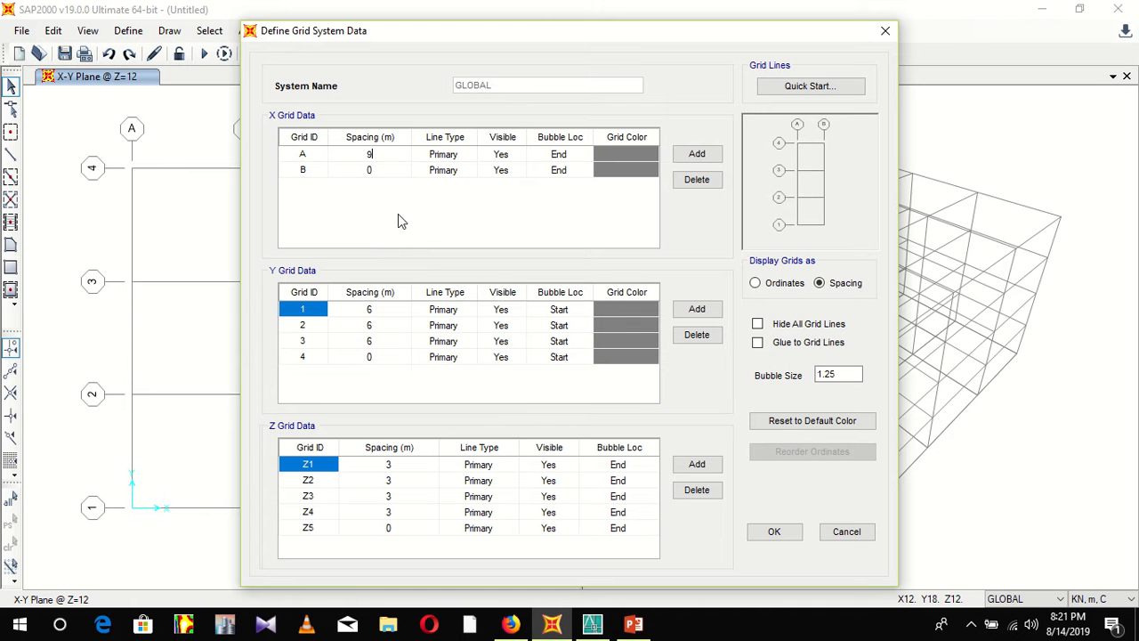
Step: Delete Y grid lines 2, 3 and 4 from the grid system
{"action": "left_click_drag", "start_coordinate": [387, 330], "coordinate": [347, 379]}
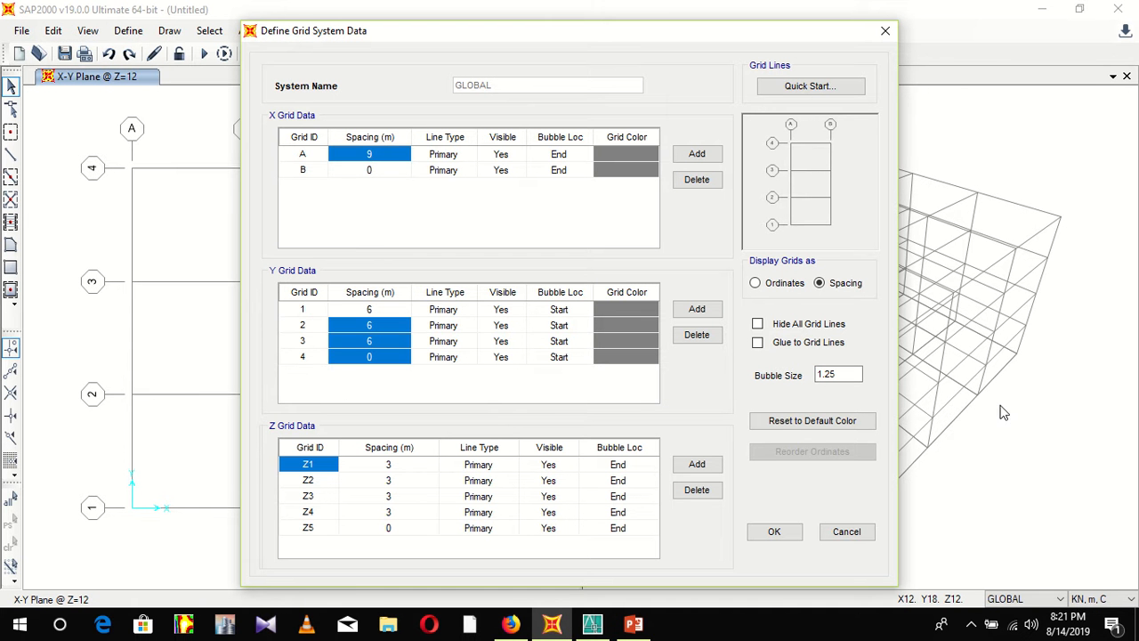
{"action": "left_click", "coordinate": [695, 338]}
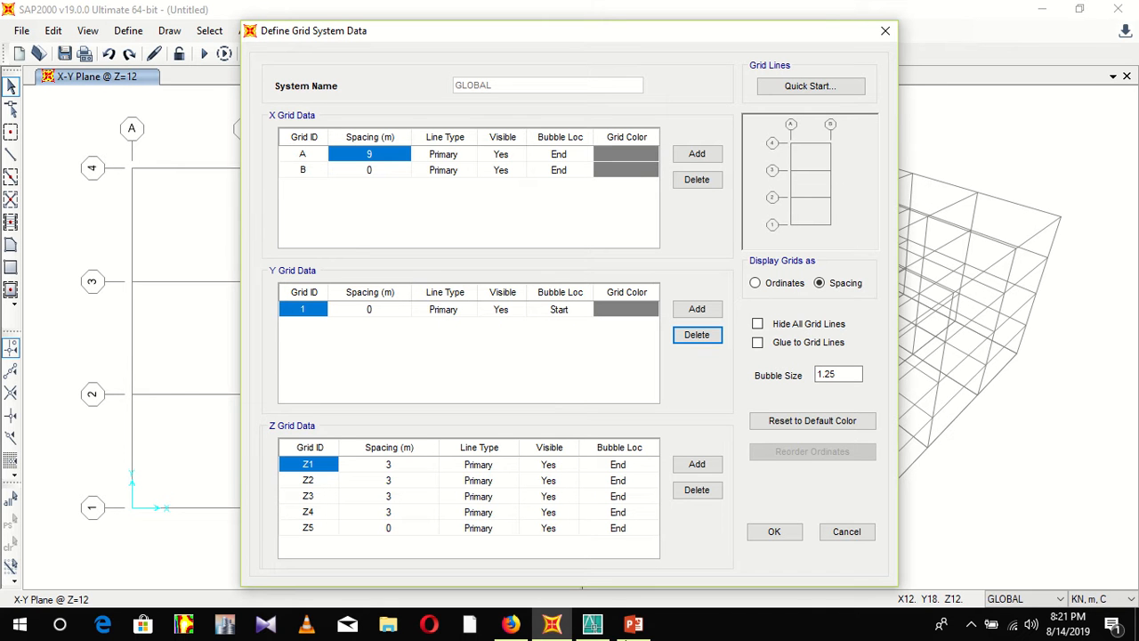
Step: Set the spacing of Z grid line Z1 to 3 m and check the column heights in the AutoCAD frame drawing
{"action": "left_click", "coordinate": [426, 466]}
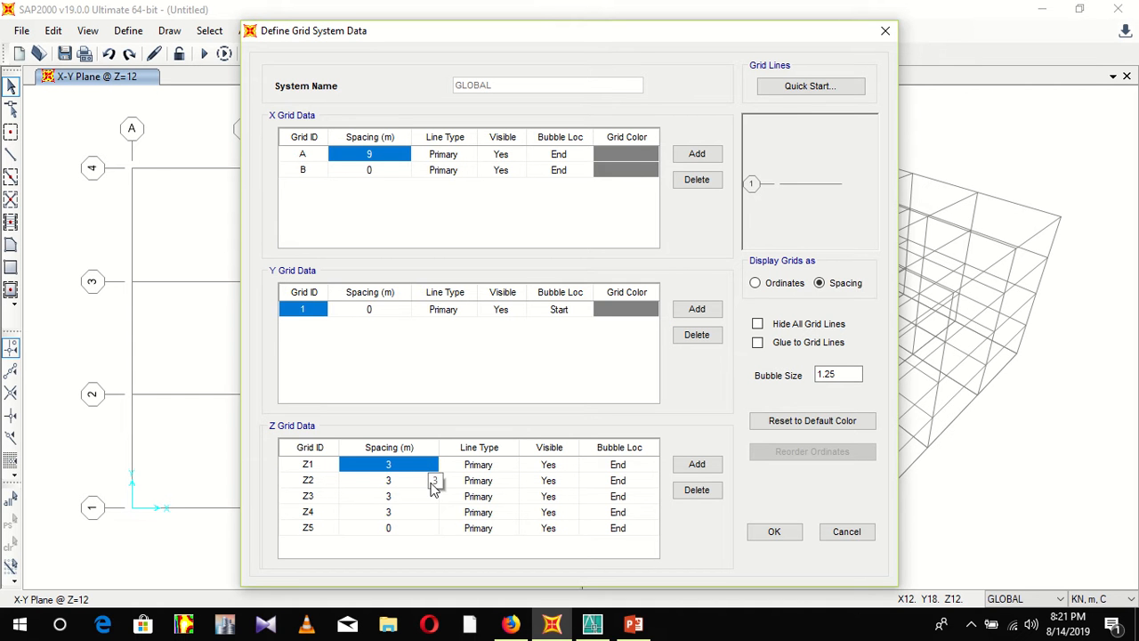
{"action": "type", "text": "9"}
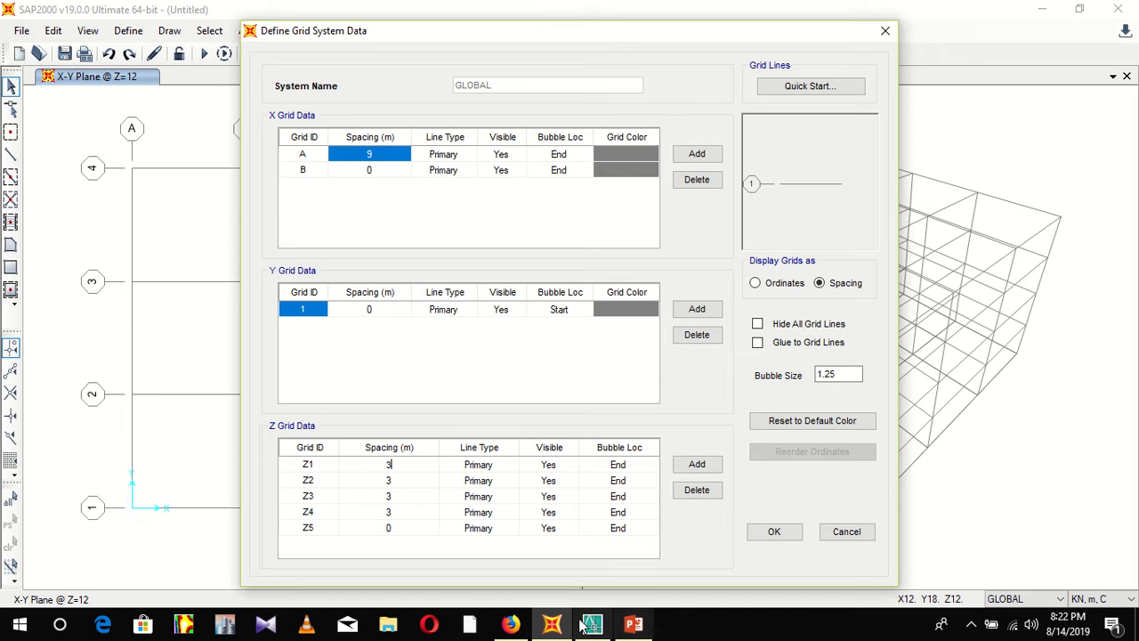
{"action": "left_click", "coordinate": [548, 627]}
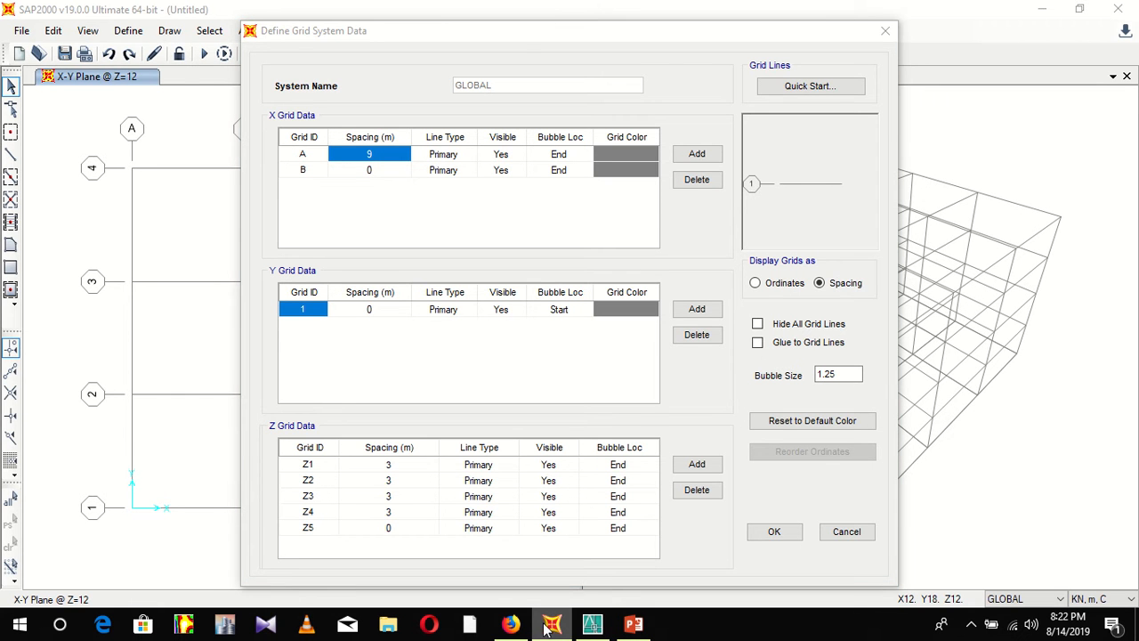
{"action": "left_click", "coordinate": [591, 625]}
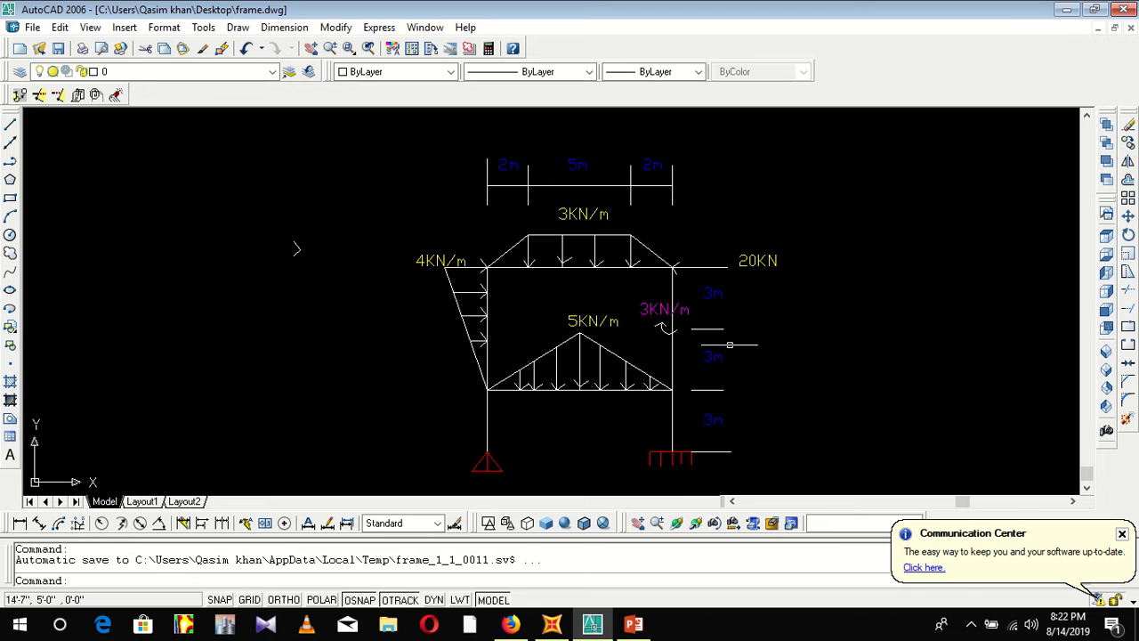
{"action": "left_click", "coordinate": [663, 311]}
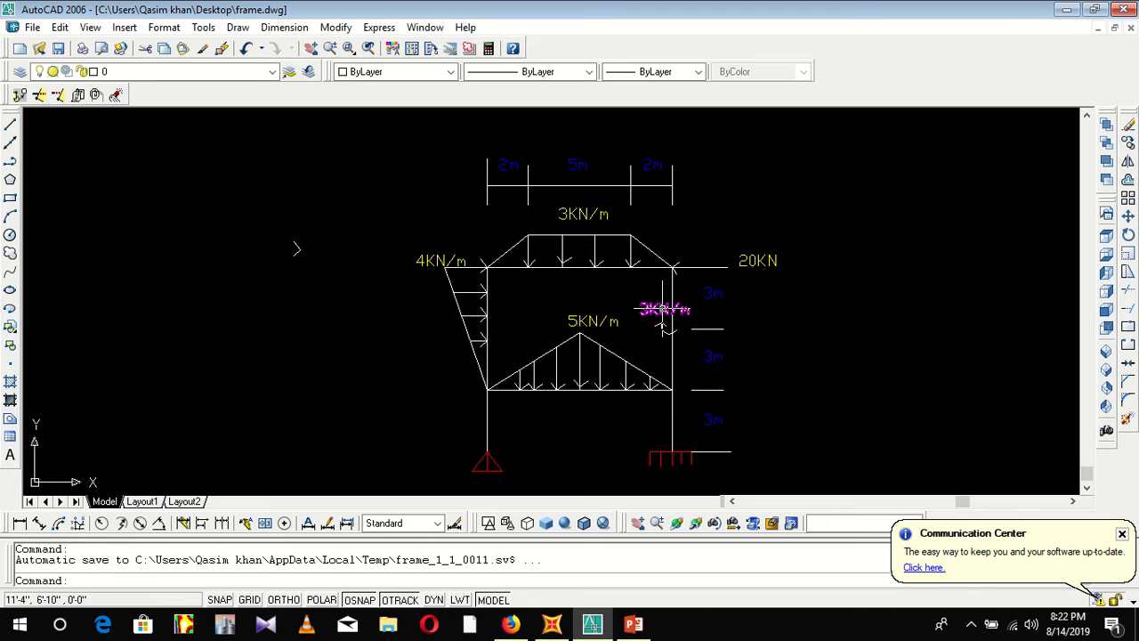
{"action": "mouse_move", "coordinate": [566, 629]}
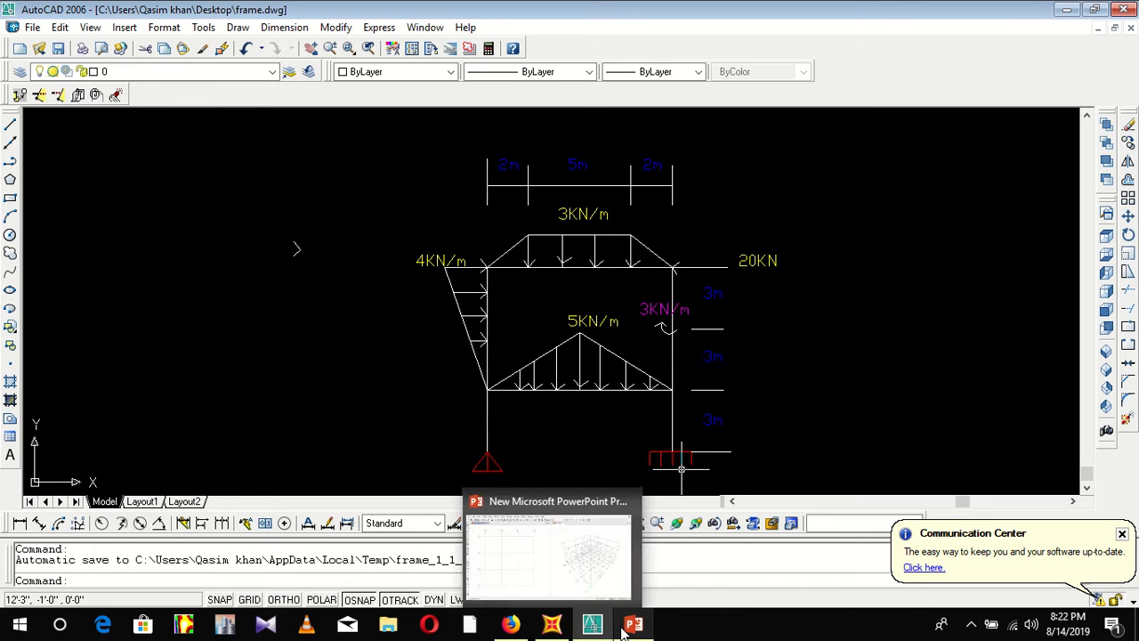
{"action": "left_click", "coordinate": [553, 629]}
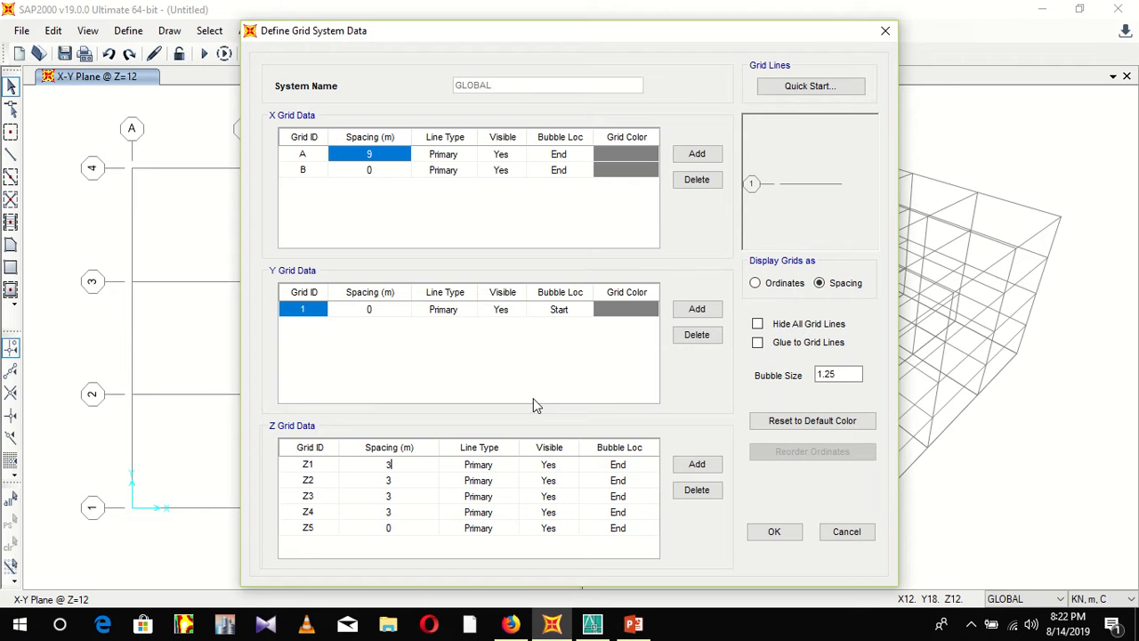
Step: Set the spacing of Z grid line Z2 to 6 m, delete Z grid lines Z4 and Z5, and apply the grid
{"action": "left_click", "coordinate": [401, 482]}
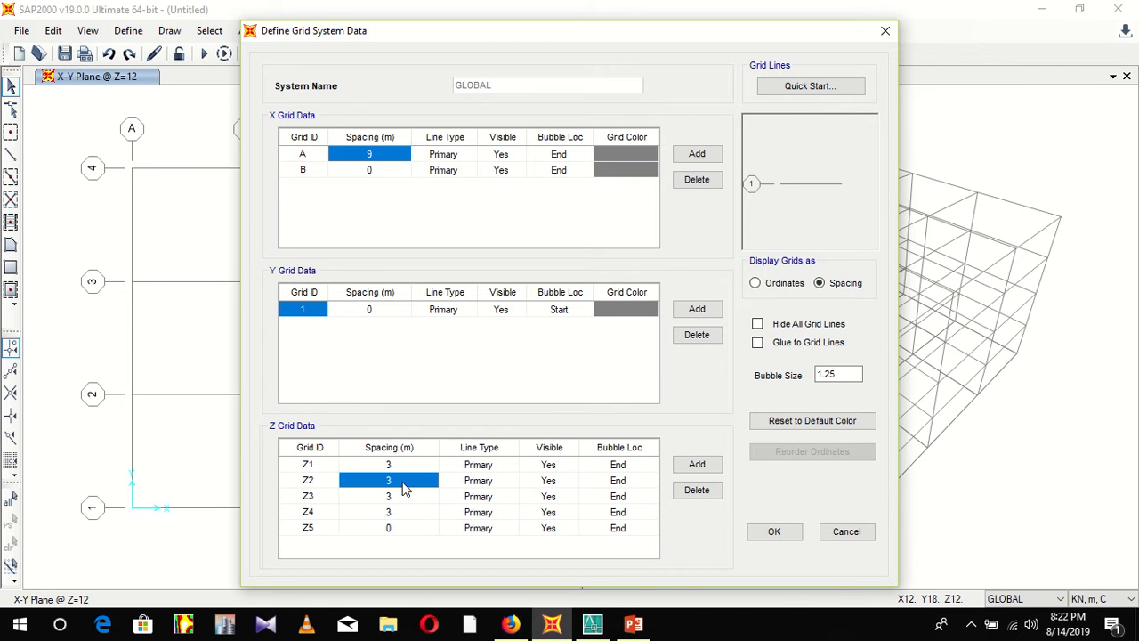
{"action": "type", "text": "6"}
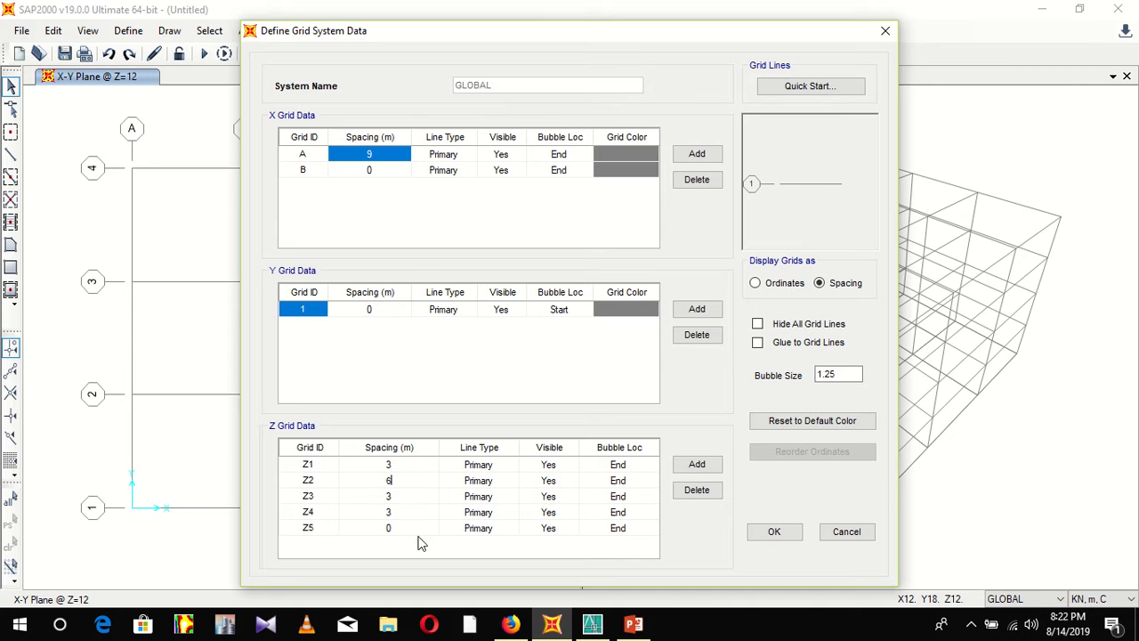
{"action": "left_click_drag", "start_coordinate": [425, 514], "coordinate": [403, 529]}
{"action": "left_click", "coordinate": [679, 492]}
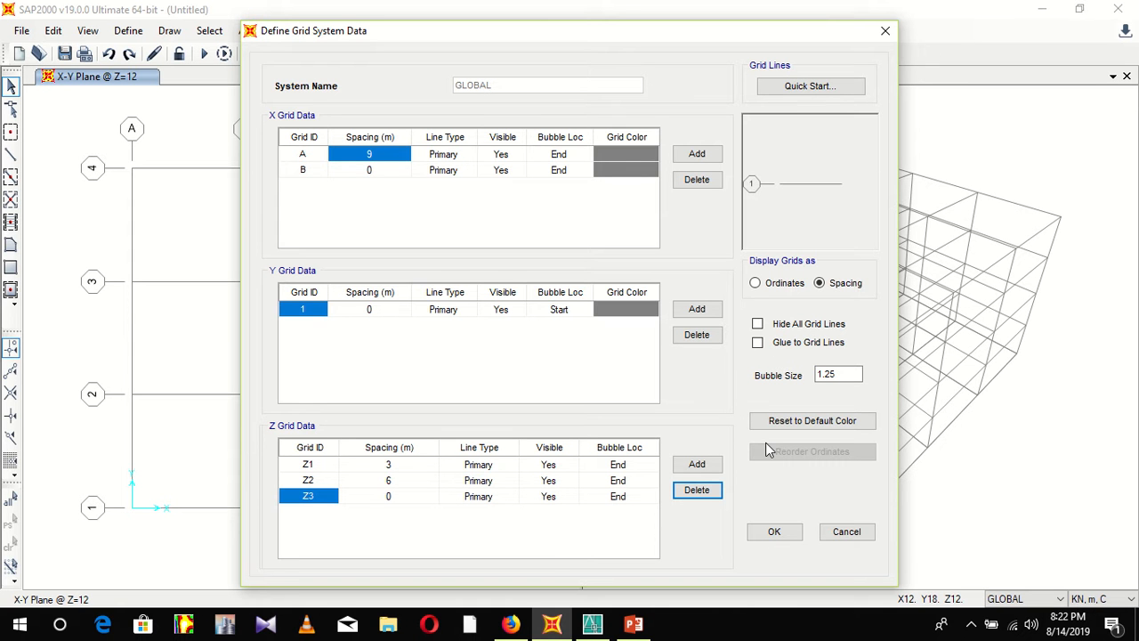
{"action": "key", "text": "Return"}
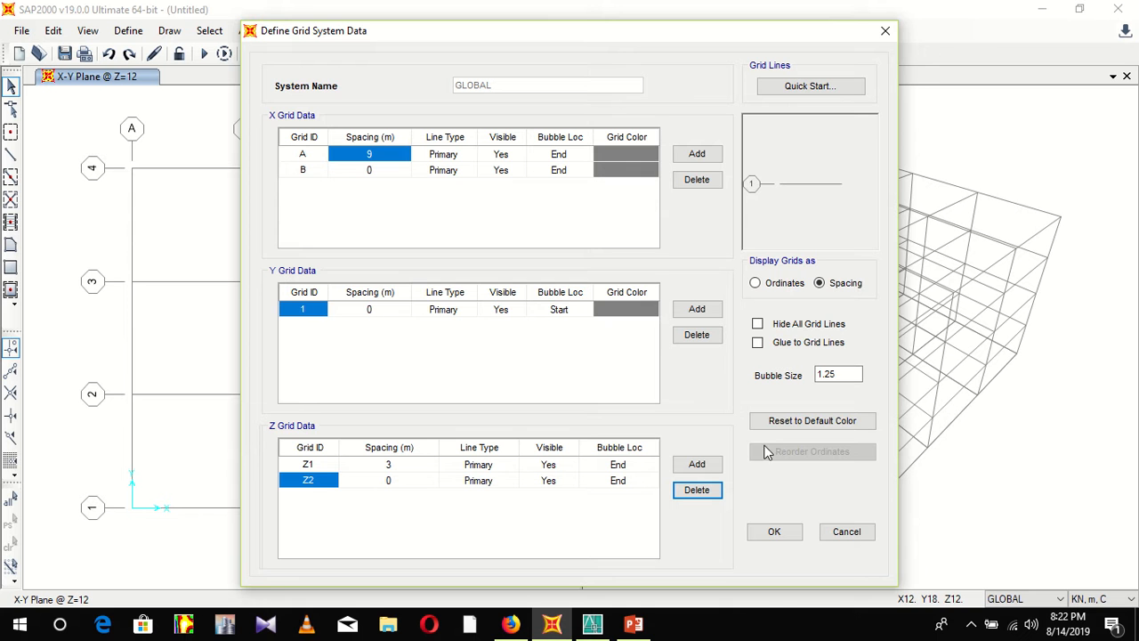
{"action": "left_click", "coordinate": [771, 531]}
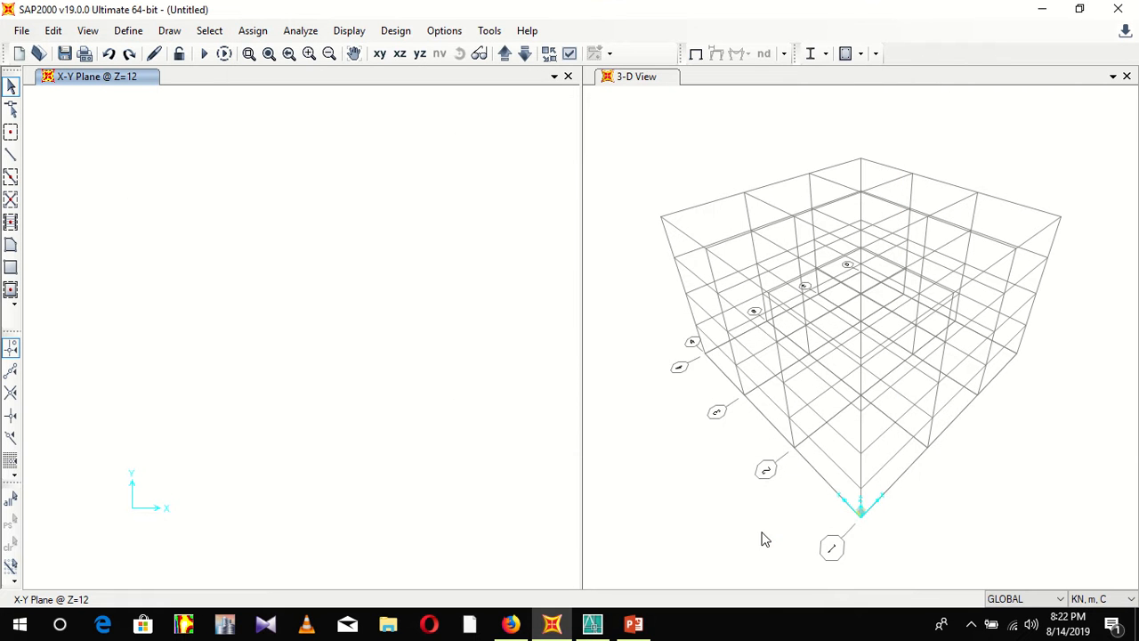
Step: Show the X-Z plane at Y=0 in the window that displays the X-Y plane
{"action": "mouse_move", "coordinate": [358, 169]}
{"action": "left_mouse_down"}
{"action": "mouse_move", "coordinate": [396, 97]}
{"action": "mouse_move", "coordinate": [400, 53]}
{"action": "left_mouse_up"}
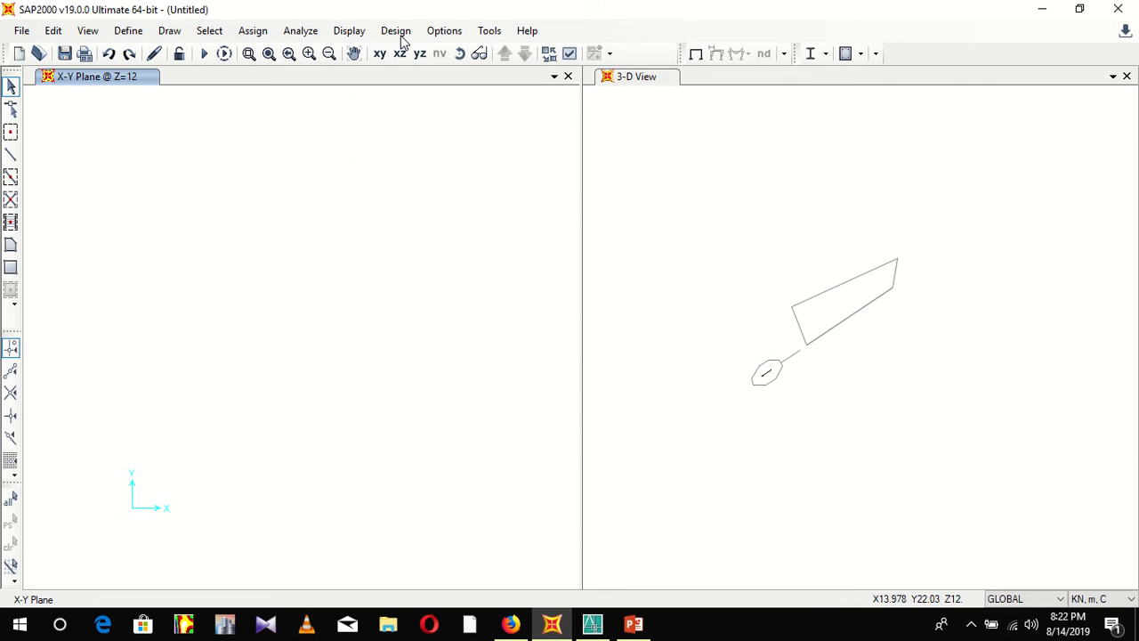
{"action": "left_click", "coordinate": [395, 31]}
{"action": "left_click", "coordinate": [290, 112]}
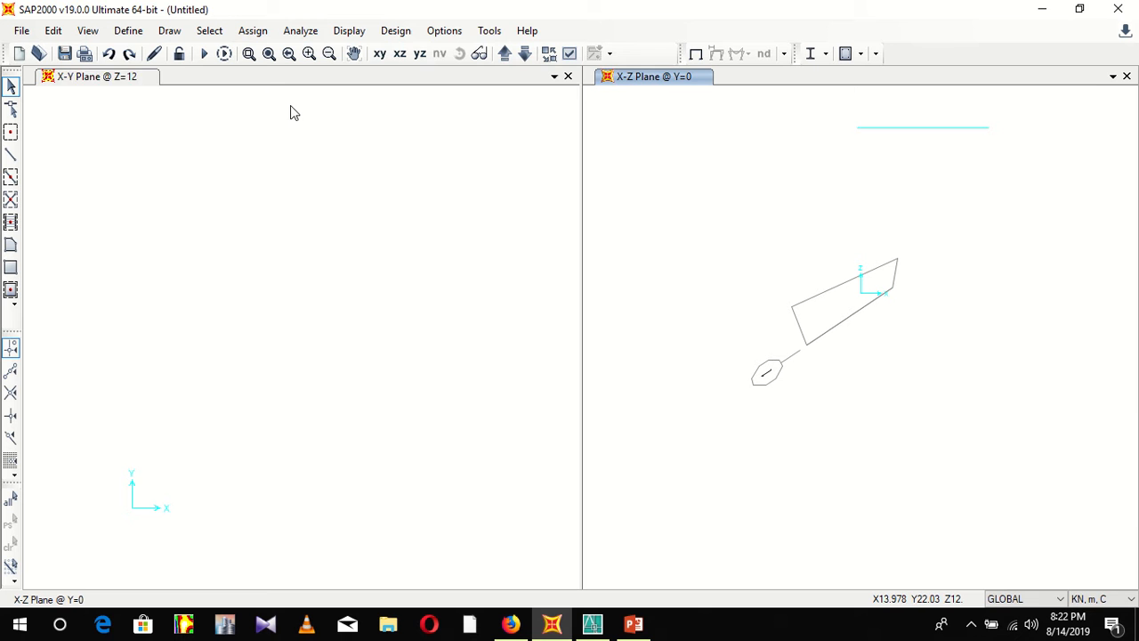
{"action": "left_click", "coordinate": [400, 55]}
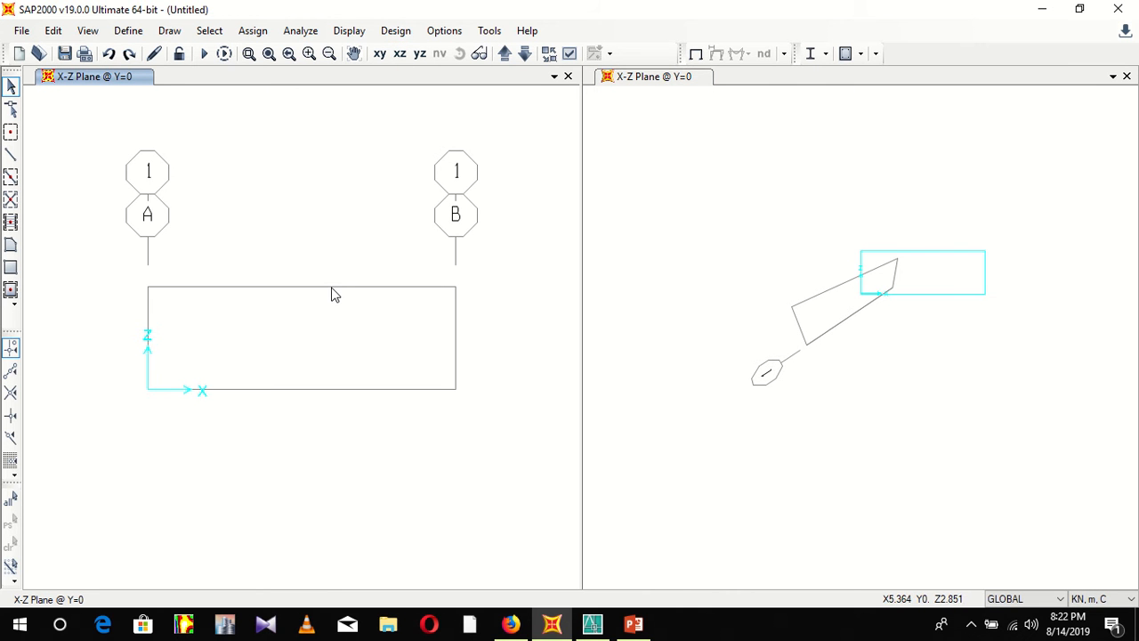
Step: Show the grid system data as spacing, add a third Z grid line, and set the spacing of Z2 to 6 m
{"action": "double_click", "coordinate": [332, 289]}
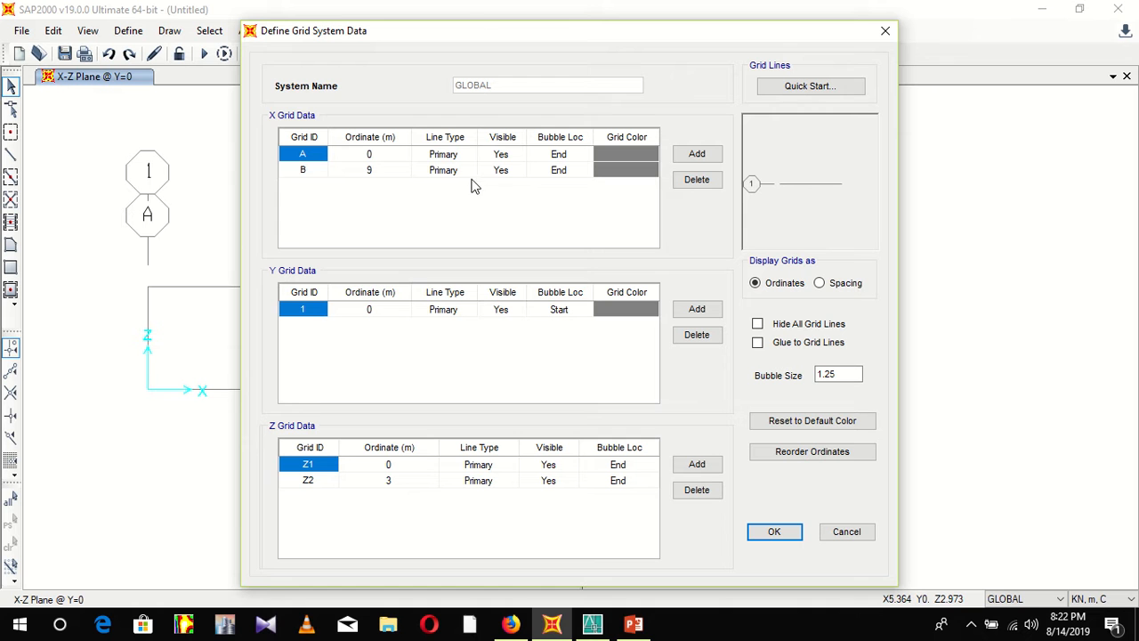
{"action": "left_click", "coordinate": [820, 283]}
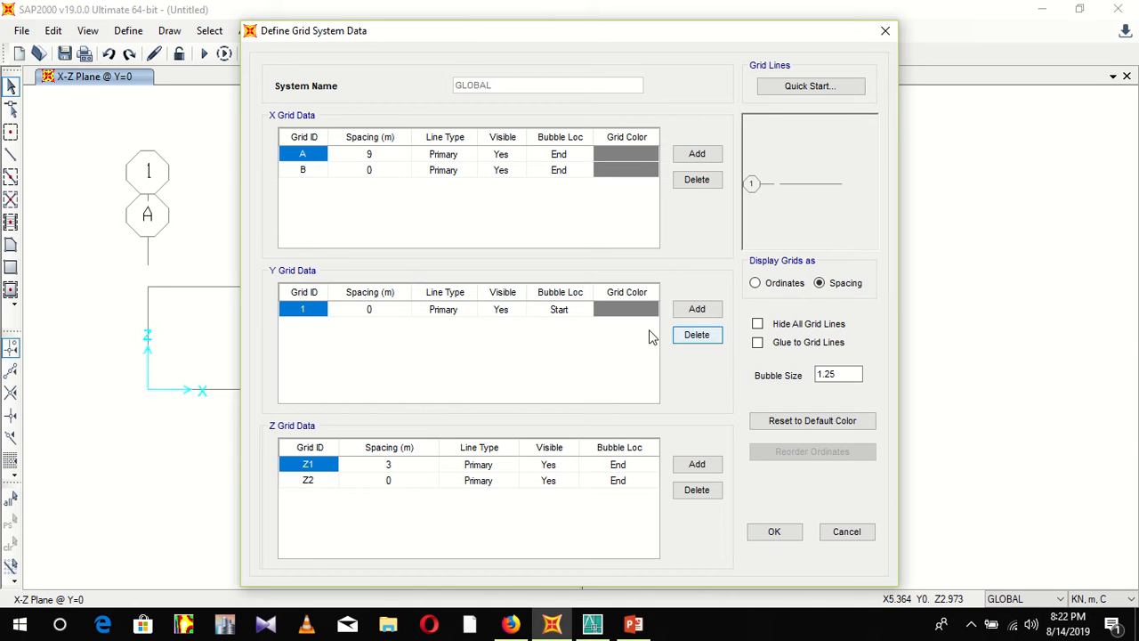
{"action": "left_click", "coordinate": [407, 472]}
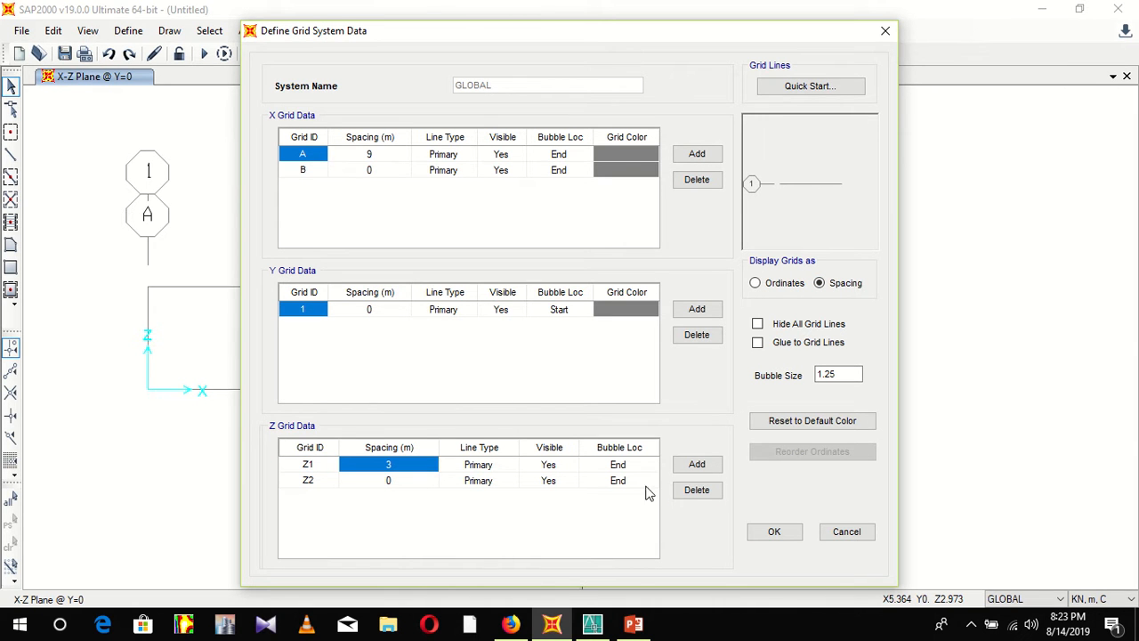
{"action": "left_click", "coordinate": [691, 464]}
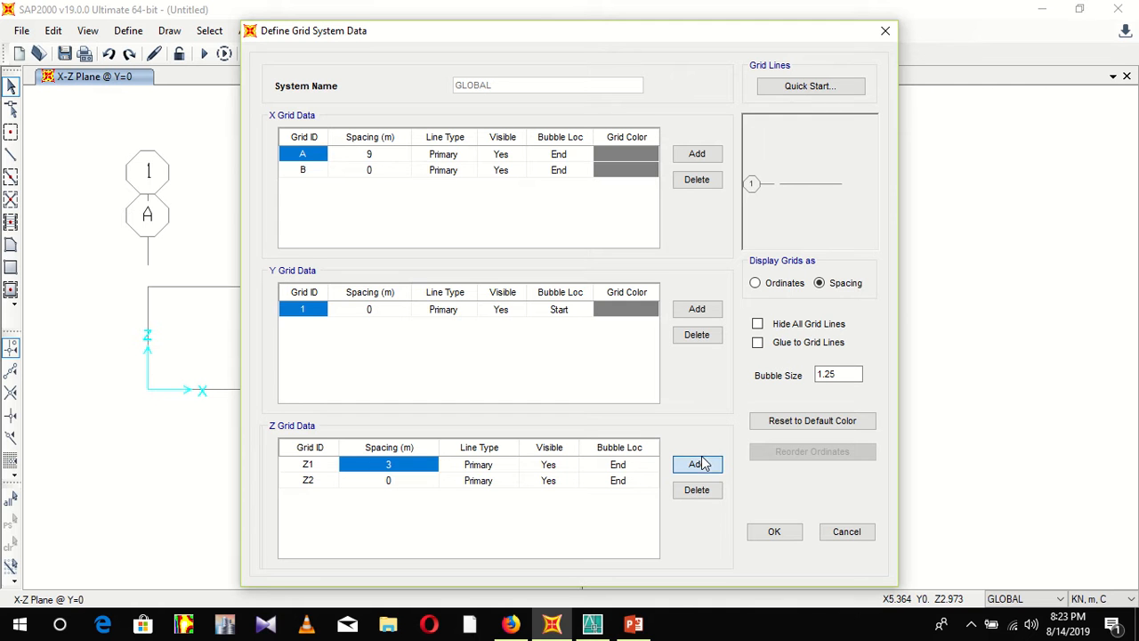
{"action": "left_click", "coordinate": [412, 485]}
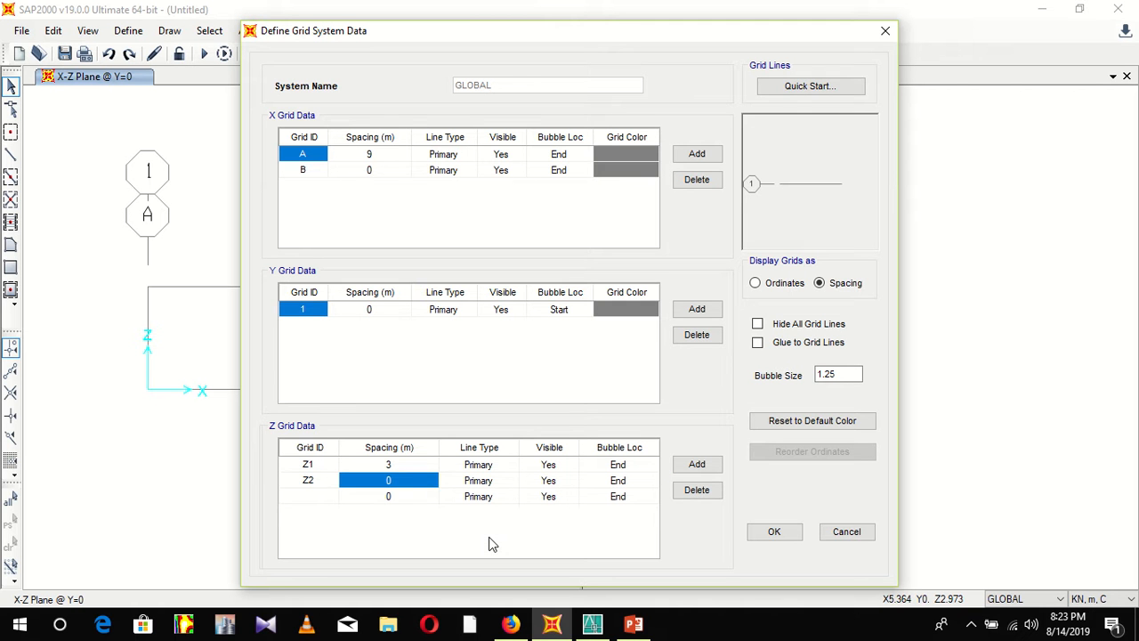
{"action": "type", "text": "6"}
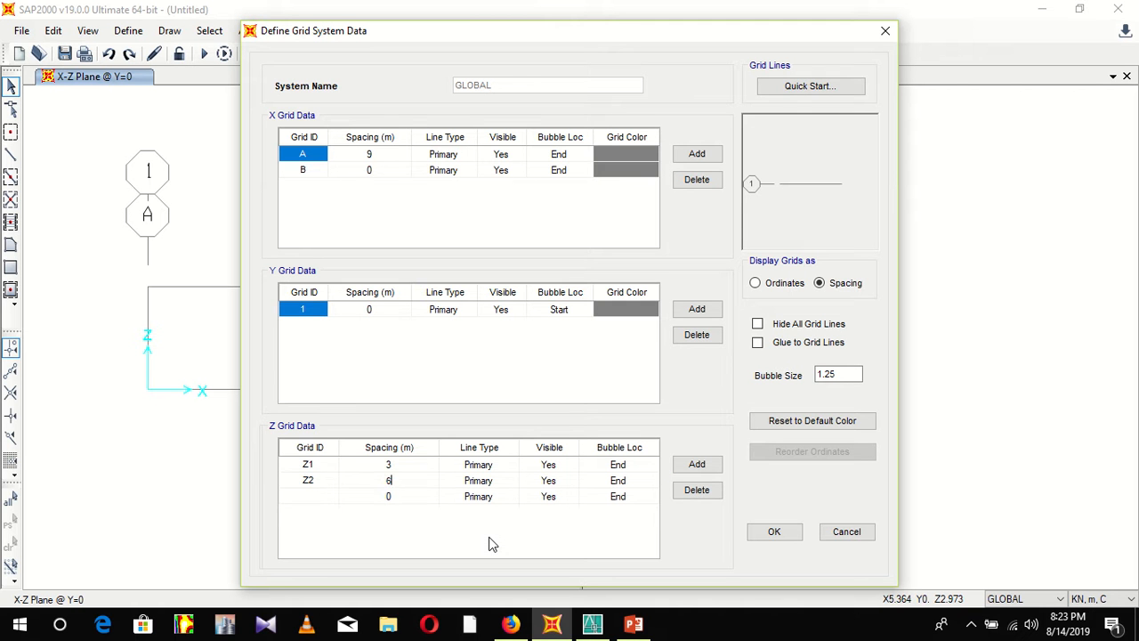
Step: Name the new Z grid line z3 and apply the grid system changes
{"action": "left_click", "coordinate": [318, 486]}
{"action": "left_click", "coordinate": [319, 500]}
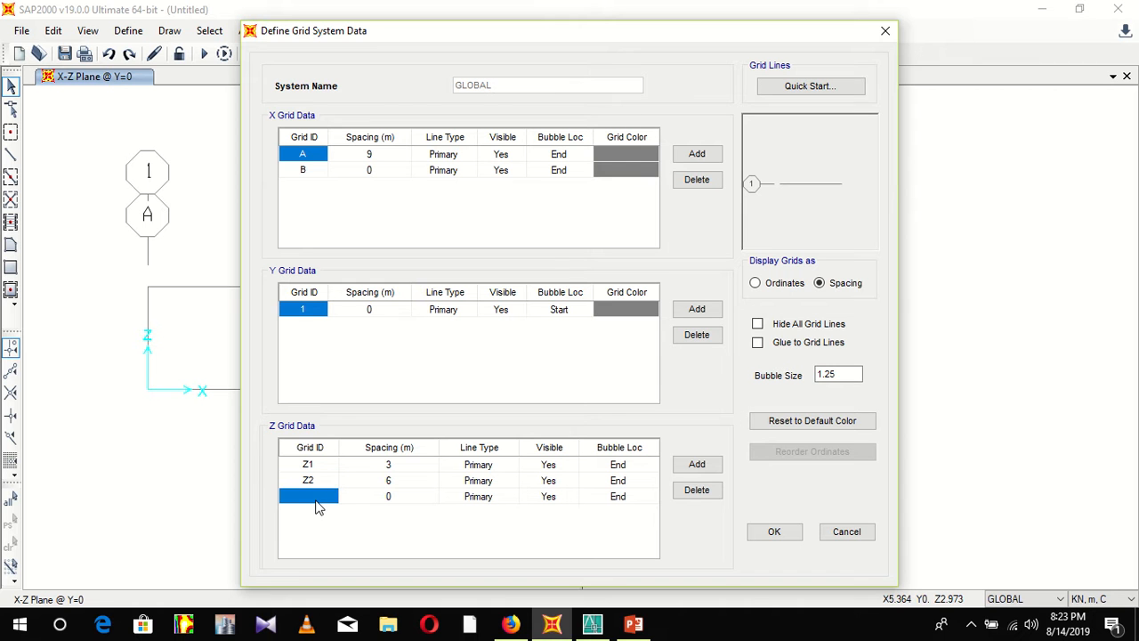
{"action": "left_click", "coordinate": [319, 497]}
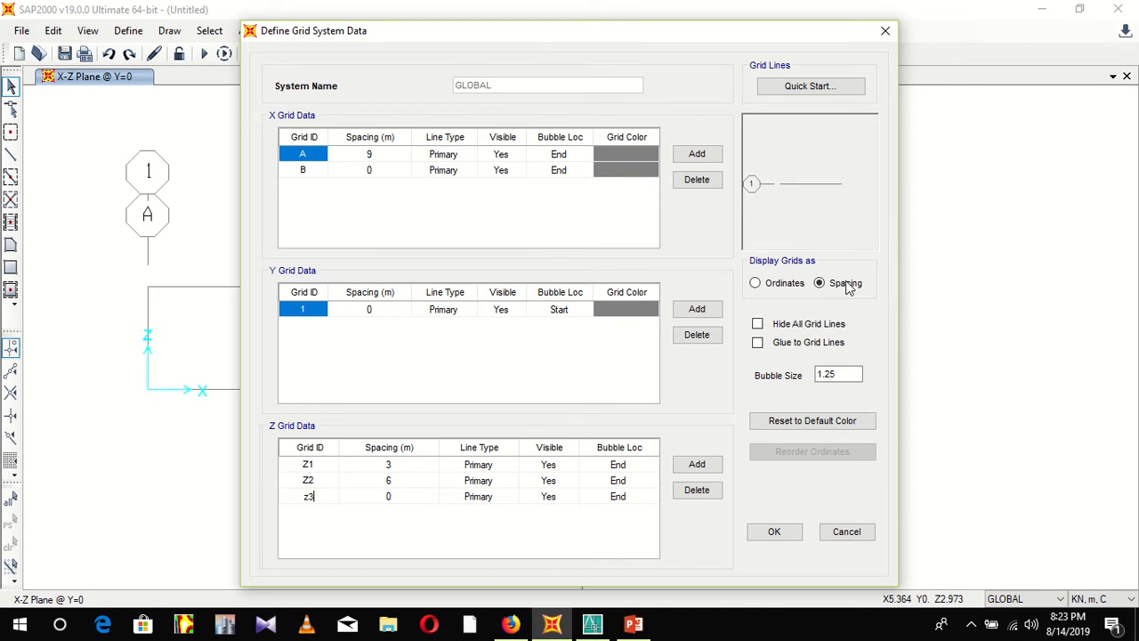
{"action": "key", "text": "Return"}
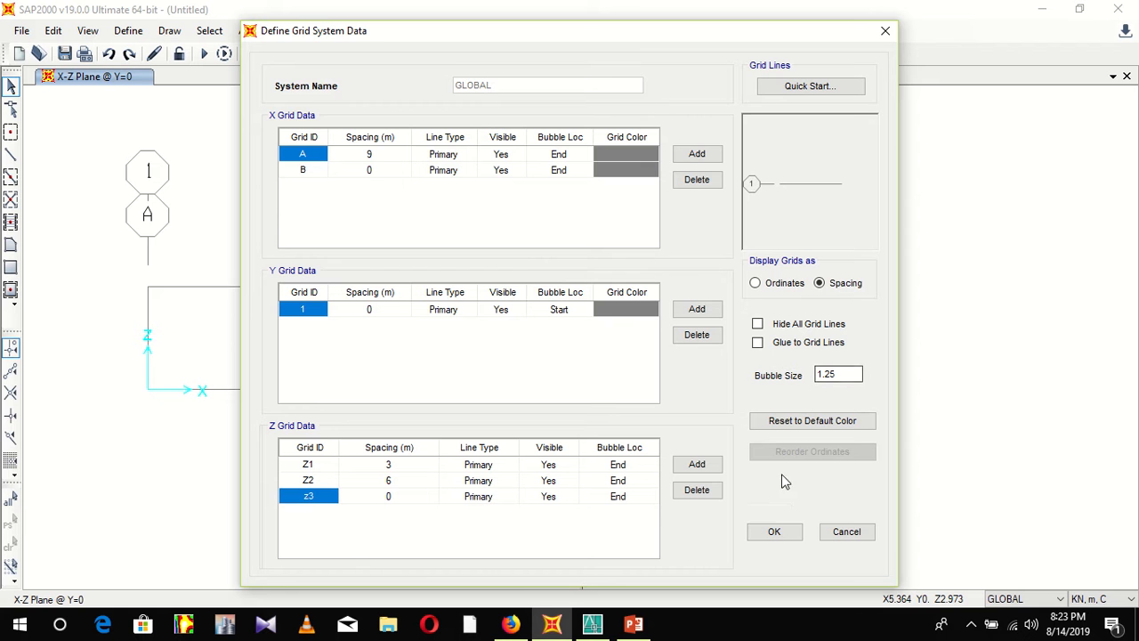
{"action": "left_click", "coordinate": [788, 535]}
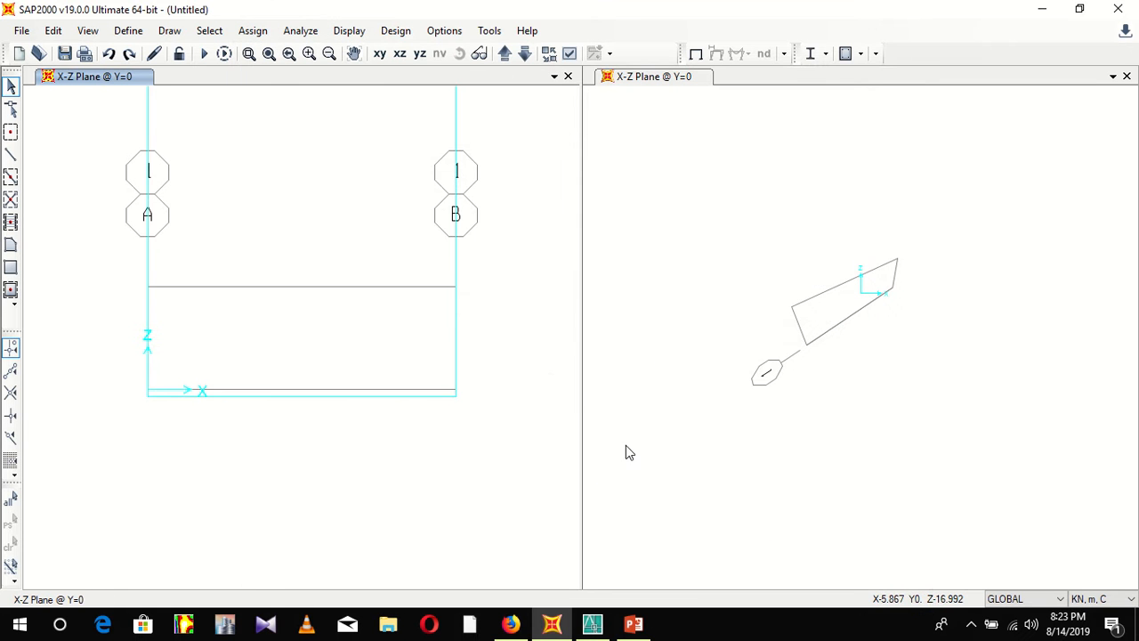
Step: Refit the X-Z plane view to the enlarged grid in both windows
{"action": "left_click_drag", "start_coordinate": [331, 286], "coordinate": [377, 260]}
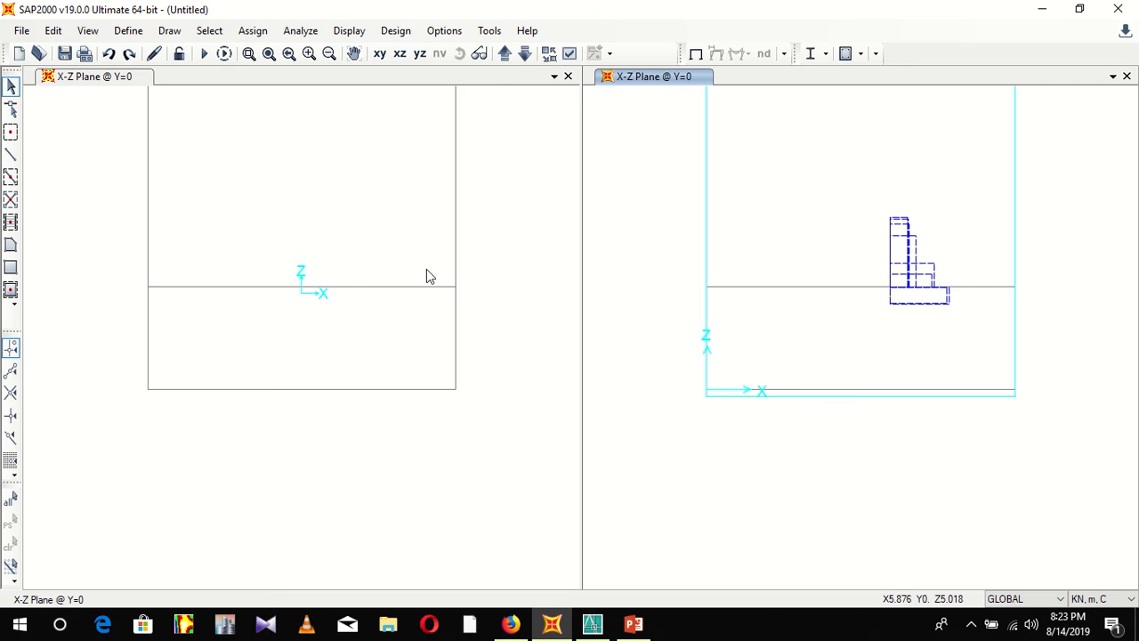
{"action": "left_click", "coordinate": [399, 54]}
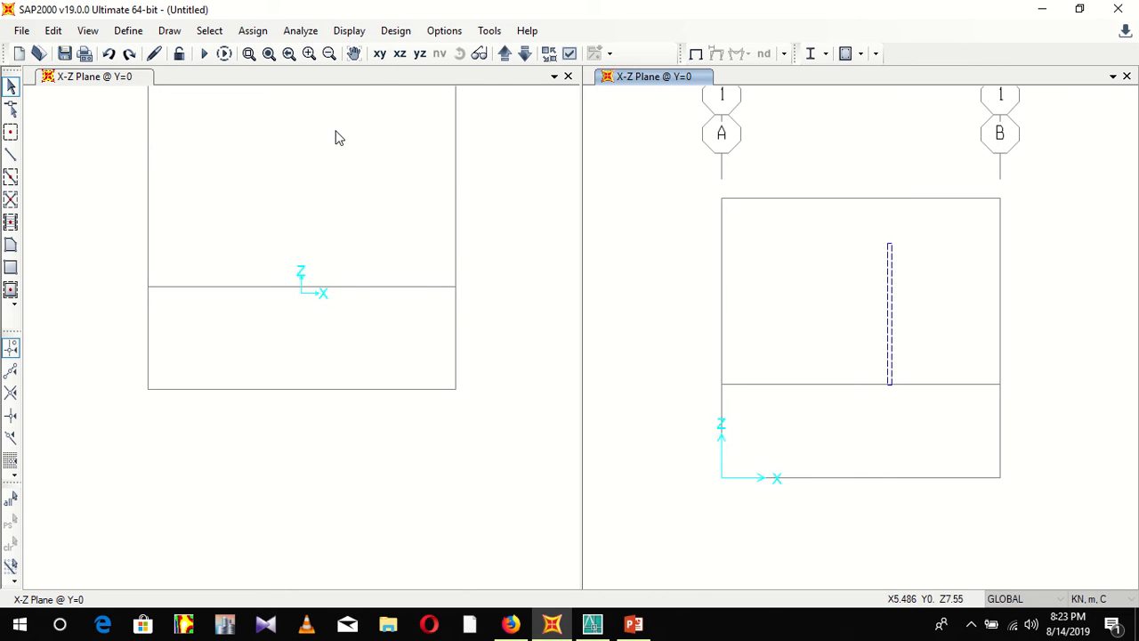
{"action": "left_click", "coordinate": [399, 54]}
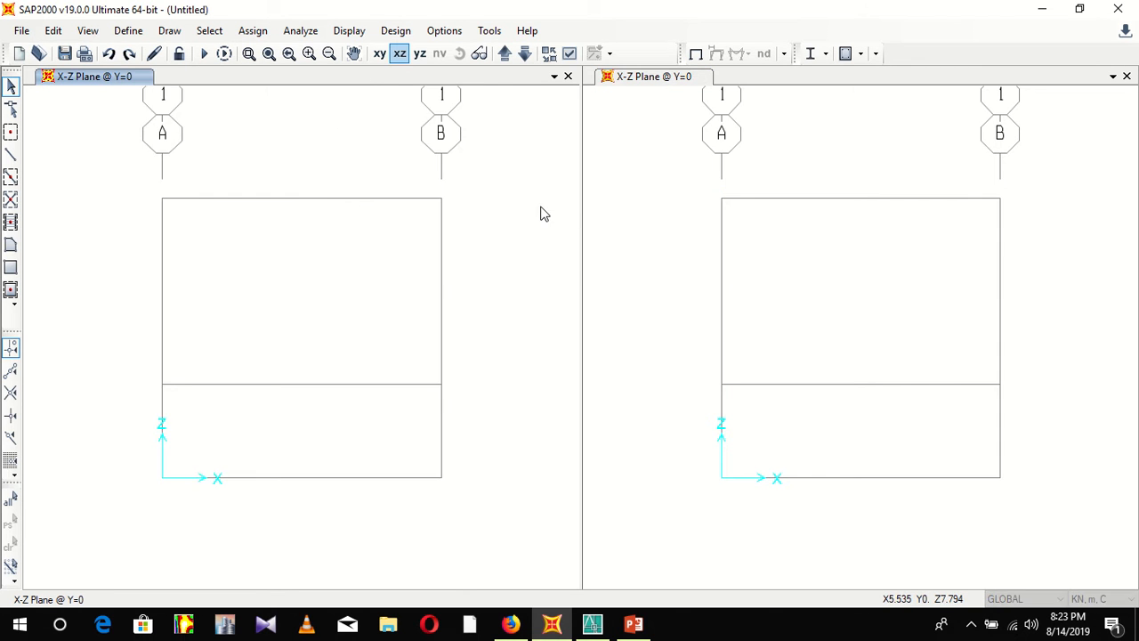
Step: Set the second X-Z plane window to the 3-D fast view with plan angle 225, elevation 35 and aperture 60 degrees
{"action": "left_click", "coordinate": [88, 31]}
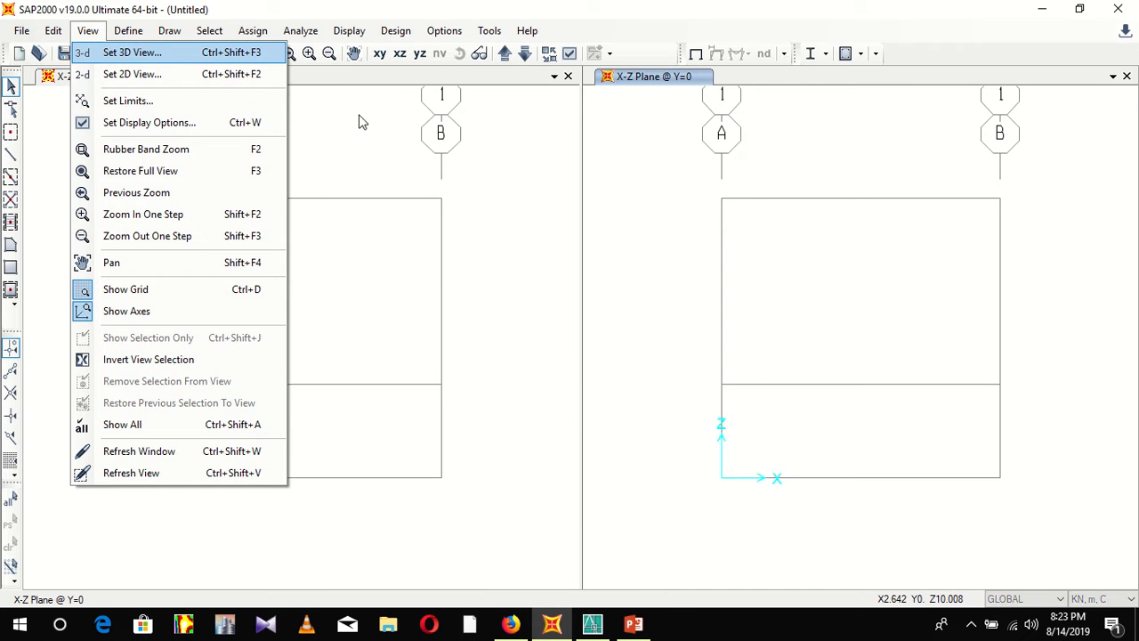
{"action": "key", "text": "Return"}
{"action": "left_click", "coordinate": [674, 366]}
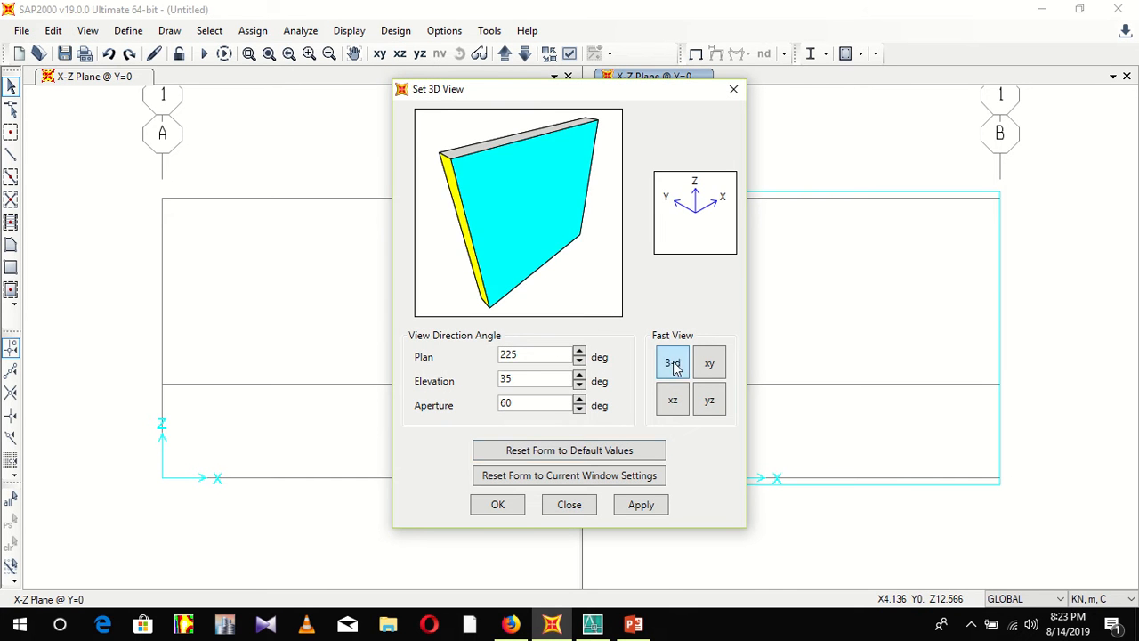
{"action": "left_click", "coordinate": [497, 505]}
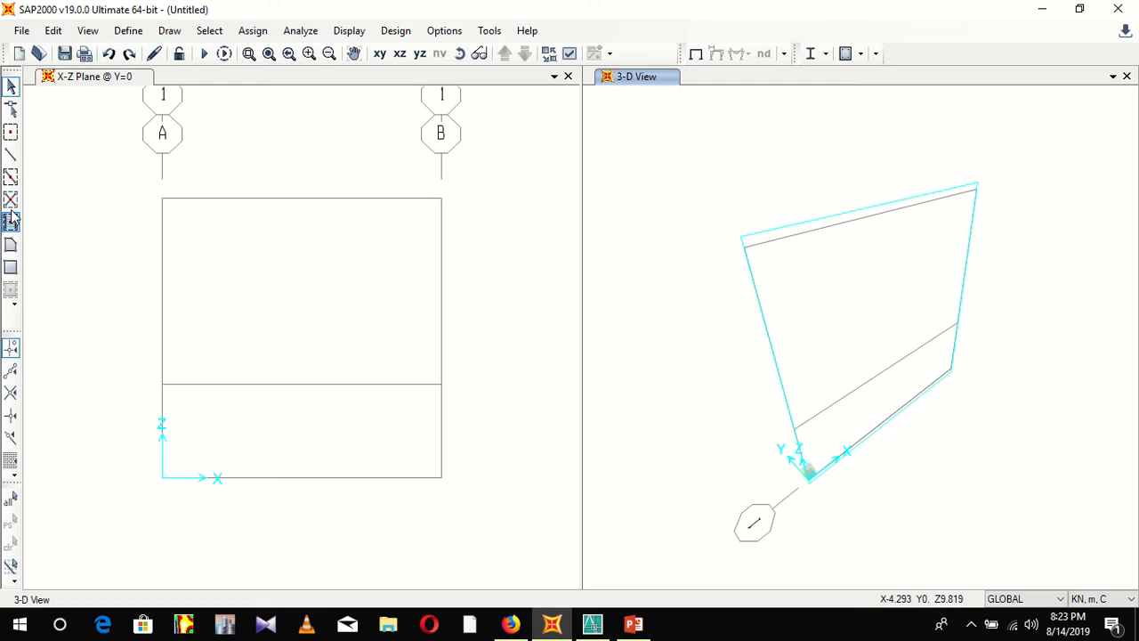
Step: Draw straight FSEC1 frame members up grid line B, from the base to Z=3 m and on to Z=9 m
{"action": "left_click", "coordinate": [11, 154]}
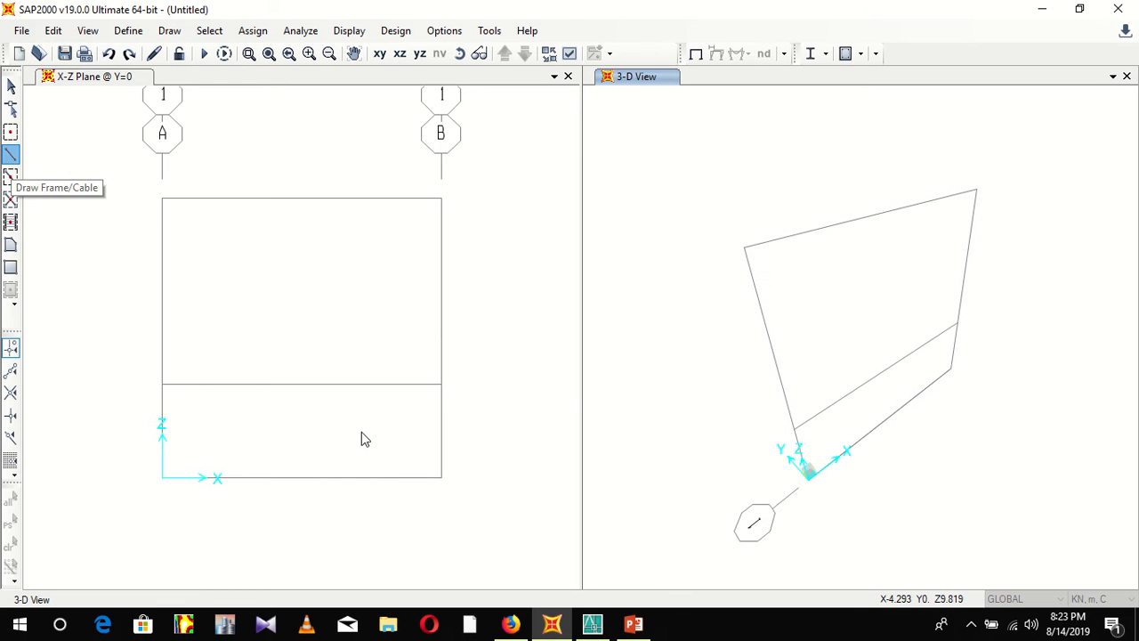
{"action": "left_click_drag", "start_coordinate": [582, 266], "coordinate": [643, 146]}
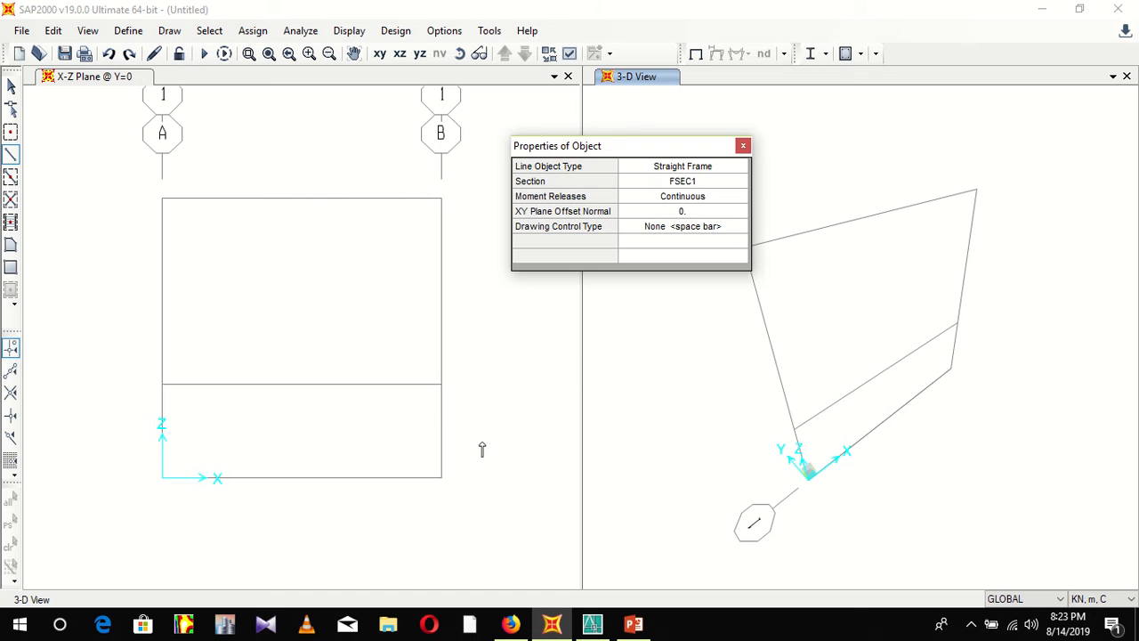
{"action": "left_click", "coordinate": [441, 478]}
{"action": "left_click", "coordinate": [441, 384]}
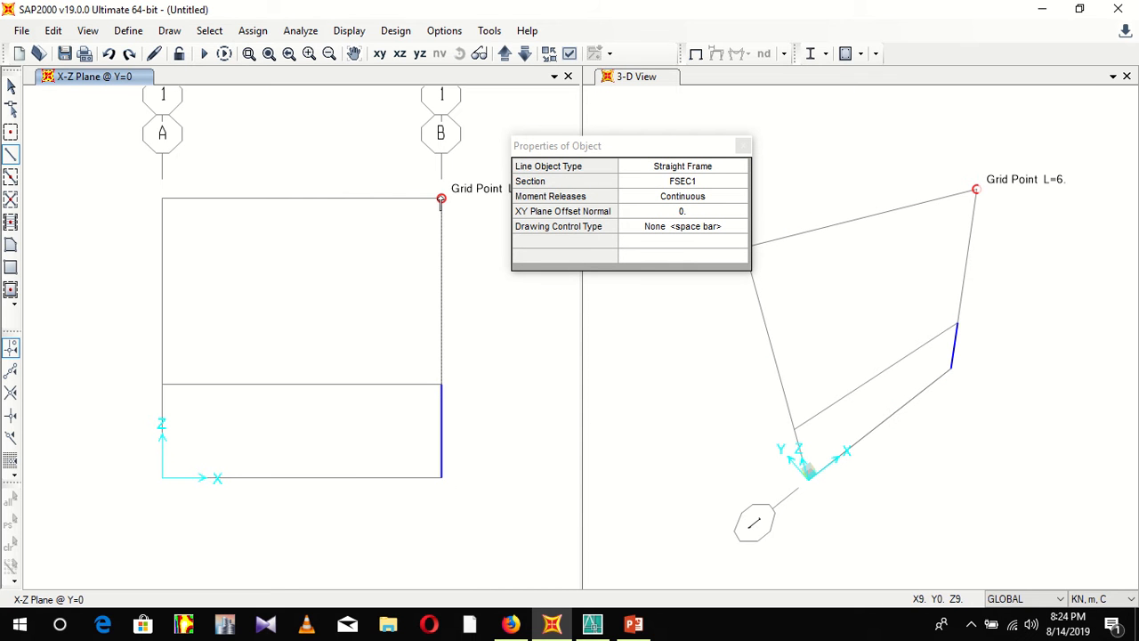
{"action": "left_click", "coordinate": [442, 200]}
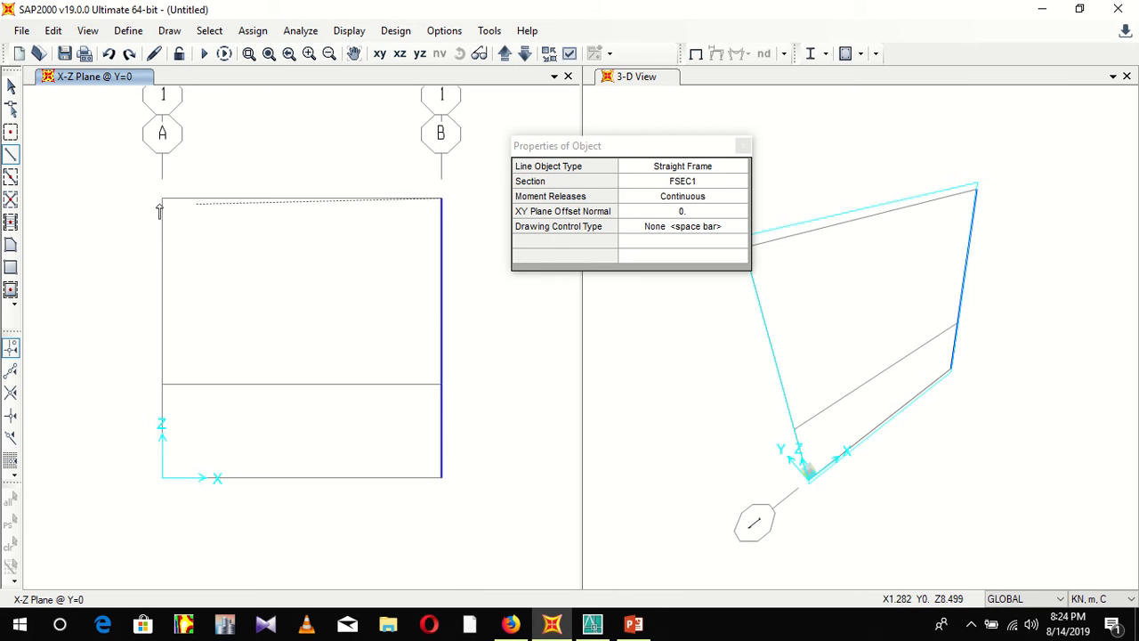
Step: Continue the frame along the top to grid line A and down it to Z=3 m and then the base
{"action": "left_click", "coordinate": [162, 199]}
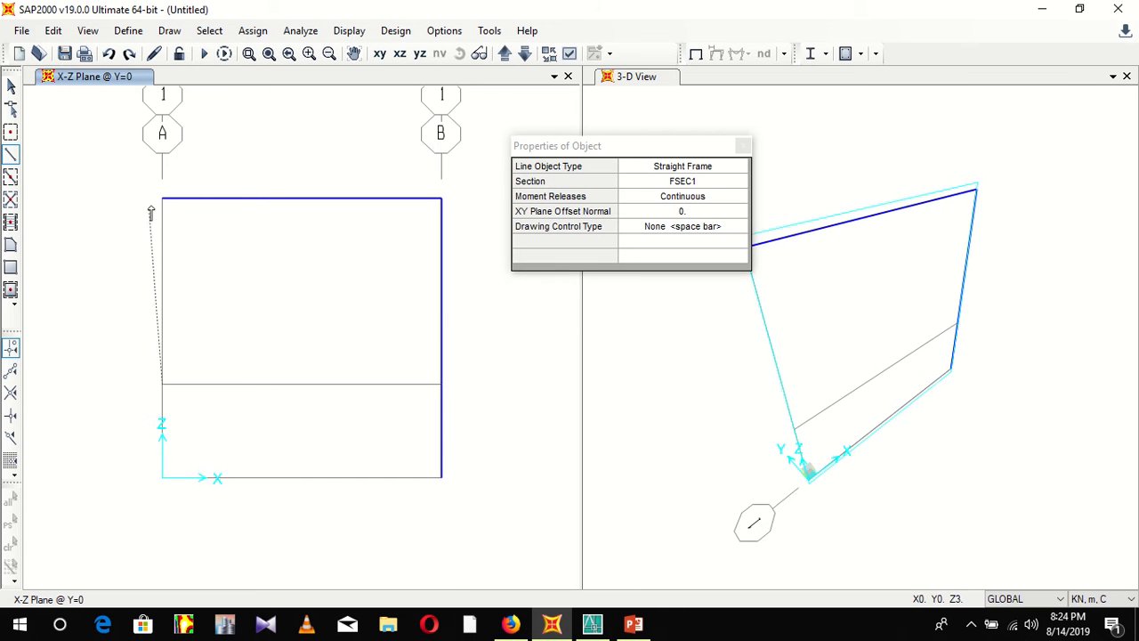
{"action": "left_click", "coordinate": [162, 384]}
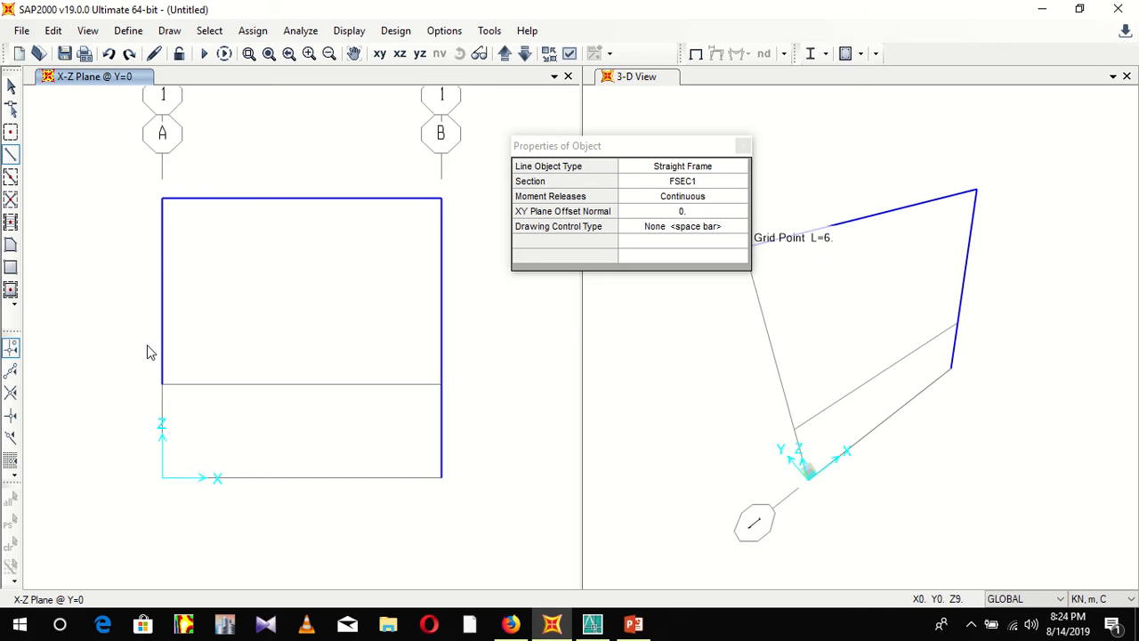
{"action": "left_click", "coordinate": [161, 478]}
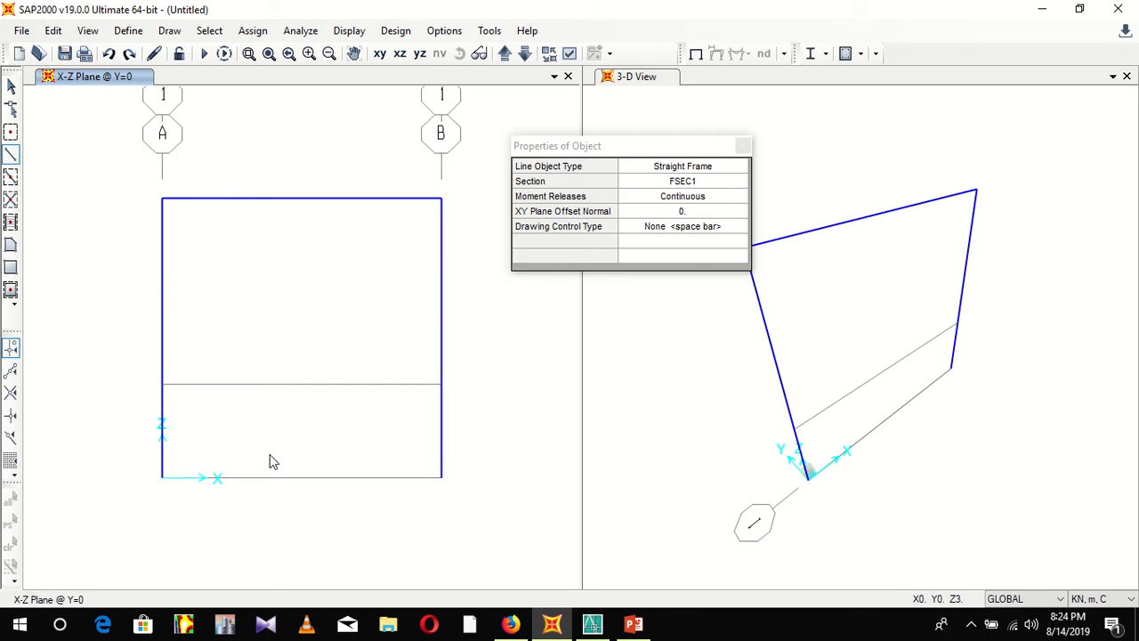
Step: Draw horizontal frame members from grid A to grid B at the base and at Z=3 m, and return to select mode
{"action": "left_click", "coordinate": [442, 478]}
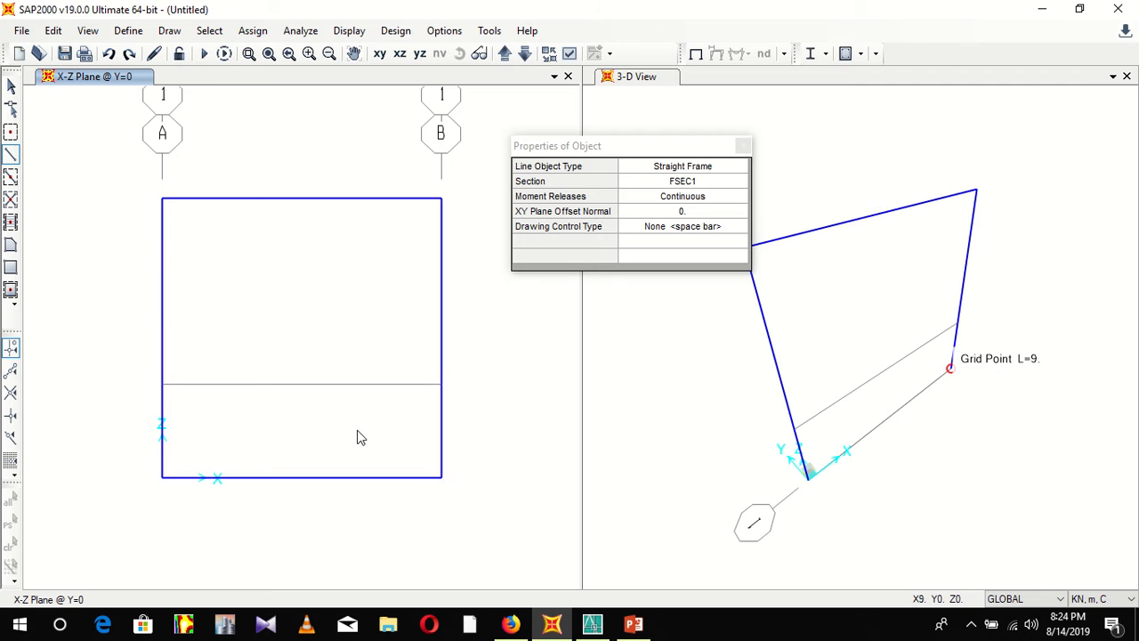
{"action": "left_click", "coordinate": [161, 384]}
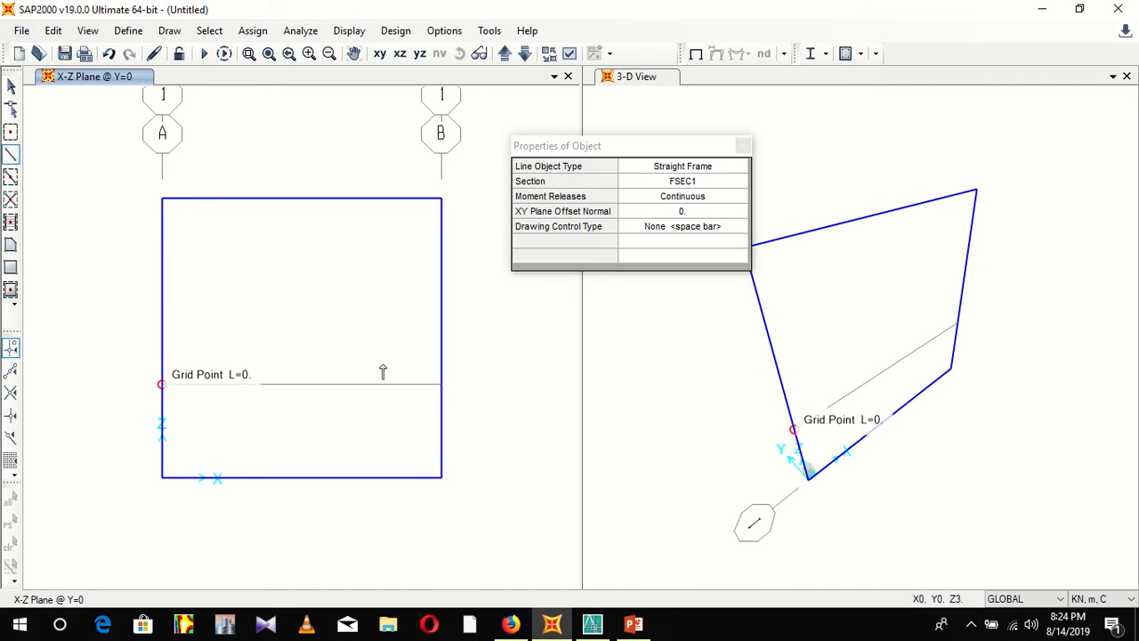
{"action": "left_click", "coordinate": [441, 384]}
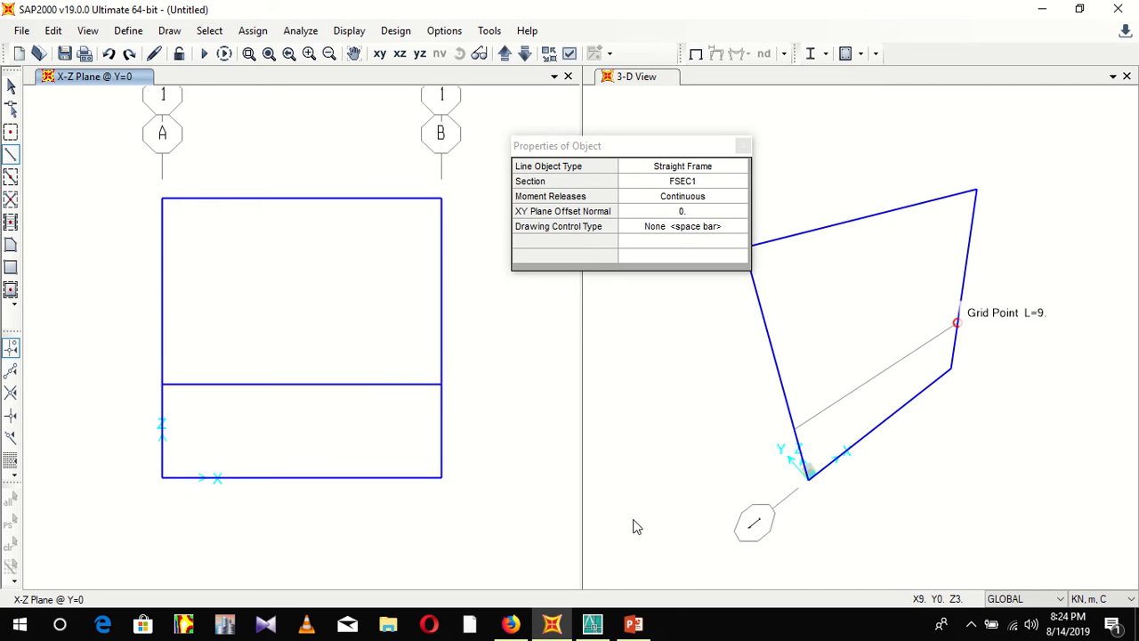
{"action": "left_click", "coordinate": [11, 89]}
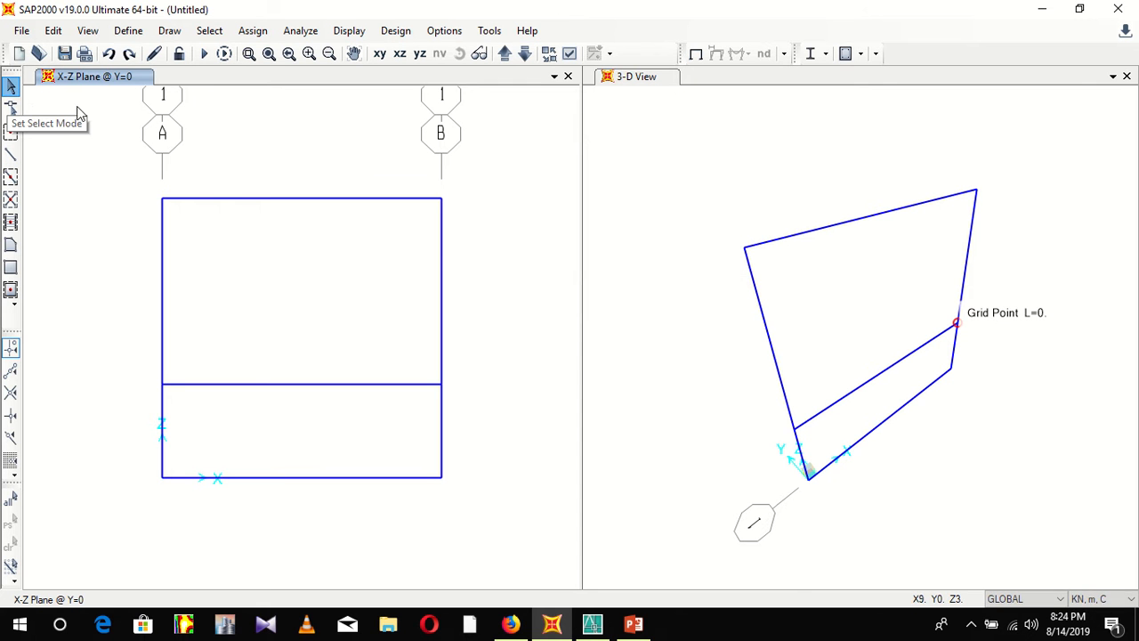
Step: Select the base joint at grid A, check the supports in the AutoCAD frame drawing, and restrain the joint in Translation 1, 2 and 3
{"action": "left_click", "coordinate": [161, 478]}
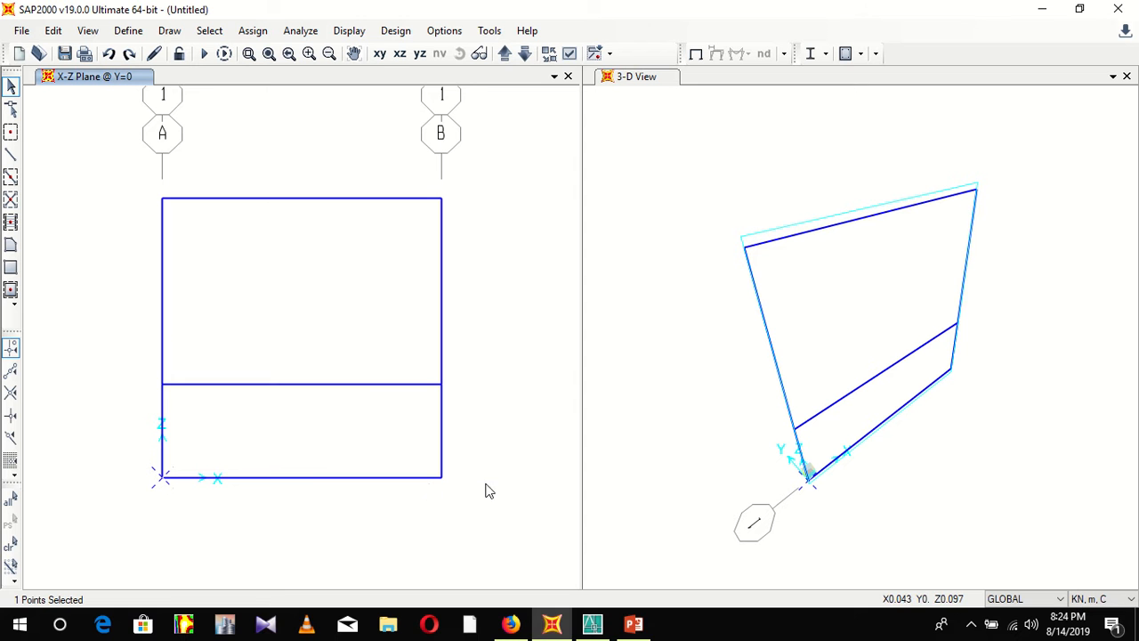
{"action": "mouse_move", "coordinate": [552, 628]}
{"action": "left_click", "coordinate": [592, 624]}
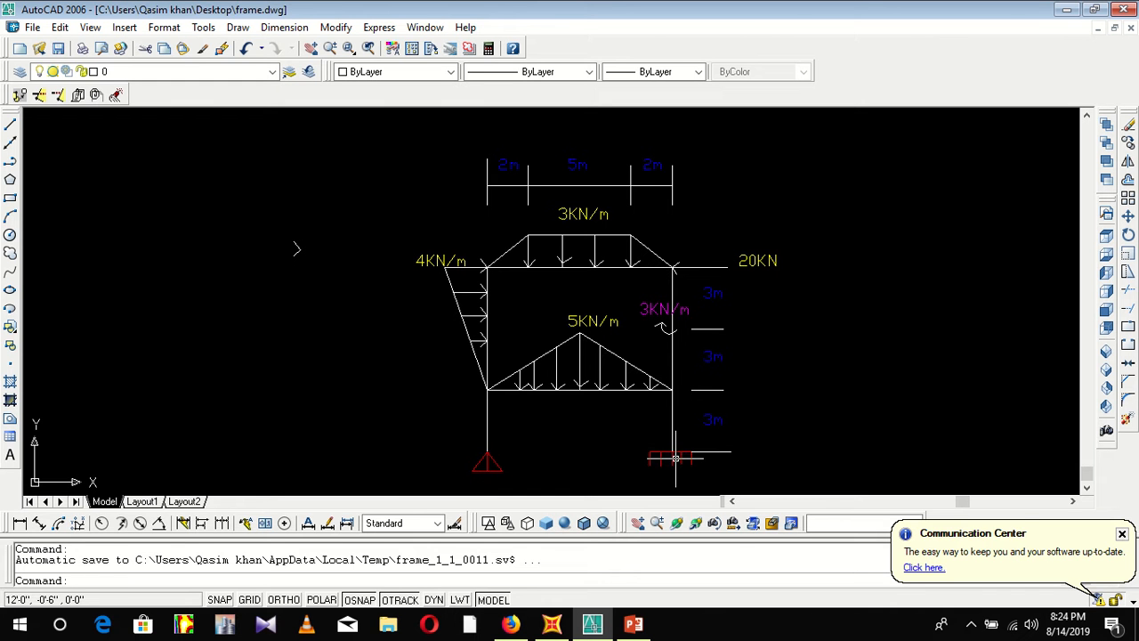
{"action": "left_click", "coordinate": [551, 624]}
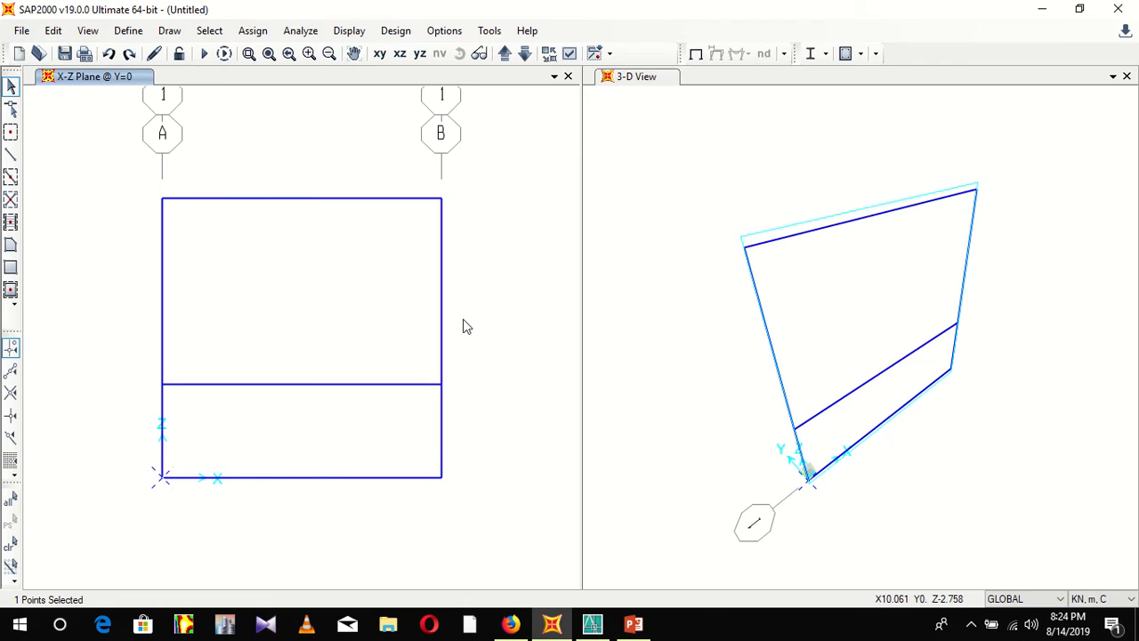
{"action": "left_click", "coordinate": [253, 30]}
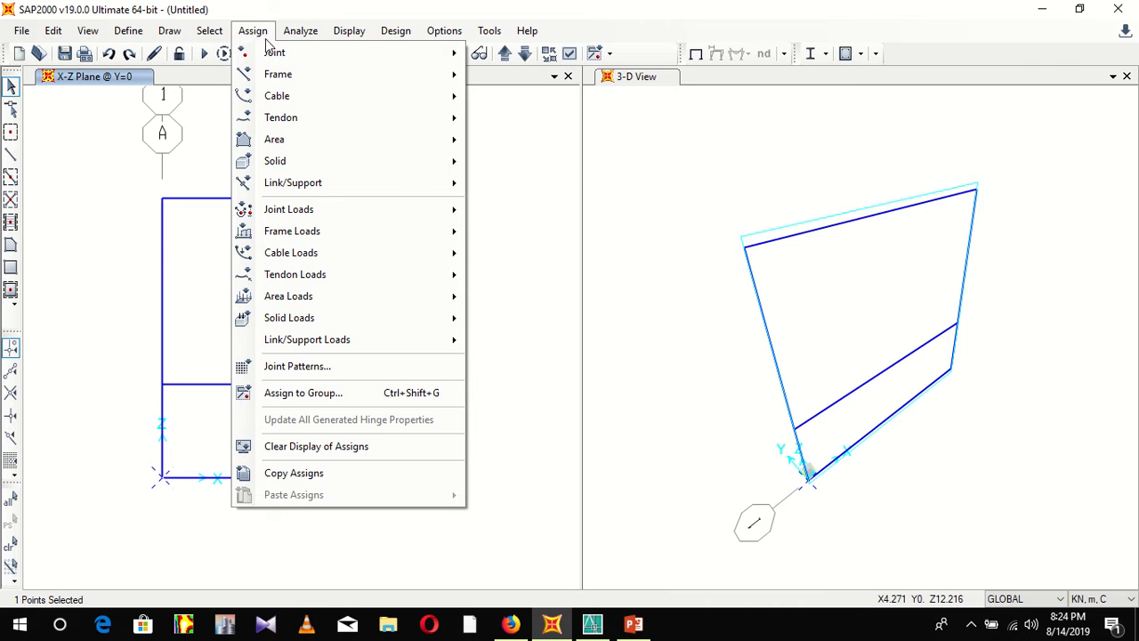
{"action": "mouse_move", "coordinate": [392, 53]}
{"action": "left_click", "coordinate": [493, 52]}
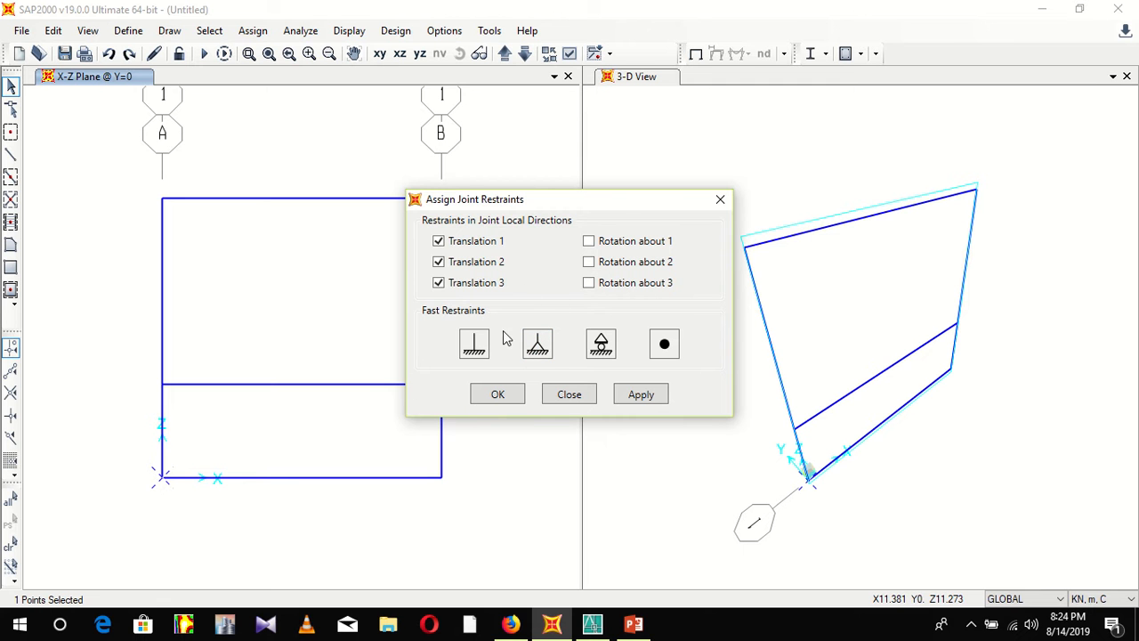
{"action": "left_click_drag", "start_coordinate": [583, 203], "coordinate": [757, 99]}
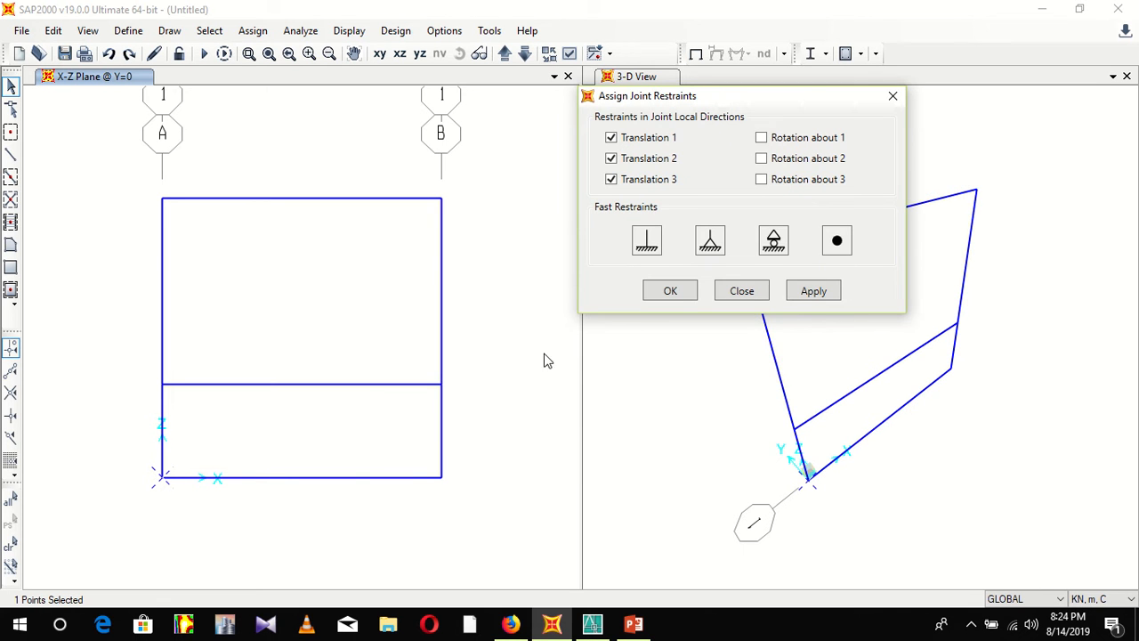
{"action": "left_click", "coordinate": [813, 291]}
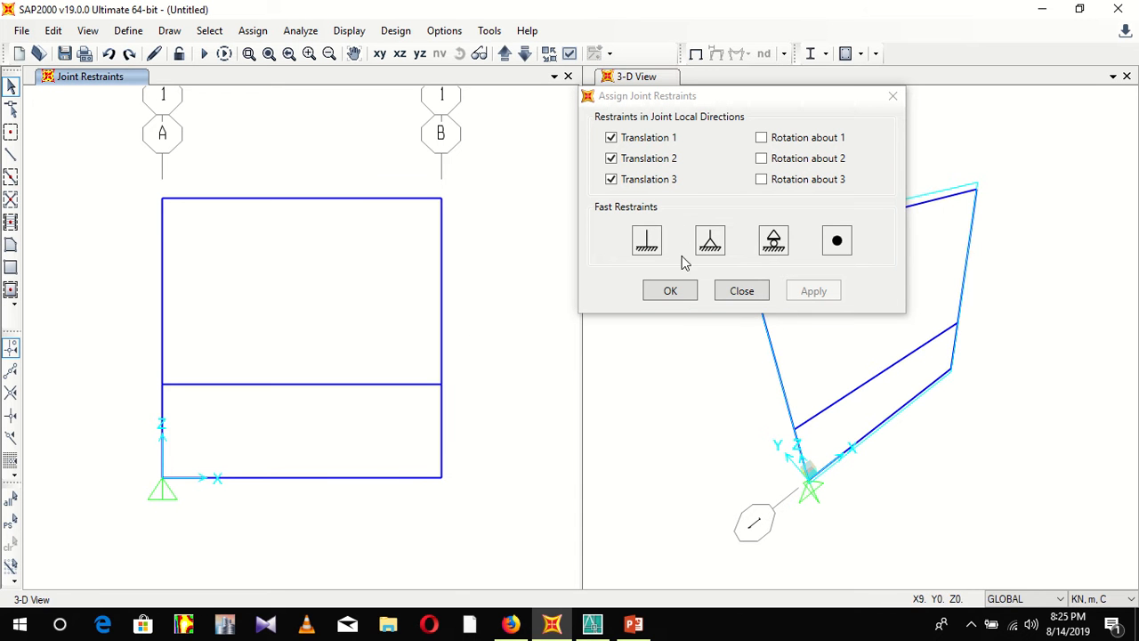
Step: Fix the base joint at grid B by restraining all three translations and all three rotations, and finish the restraint assignment
{"action": "left_click", "coordinate": [442, 478]}
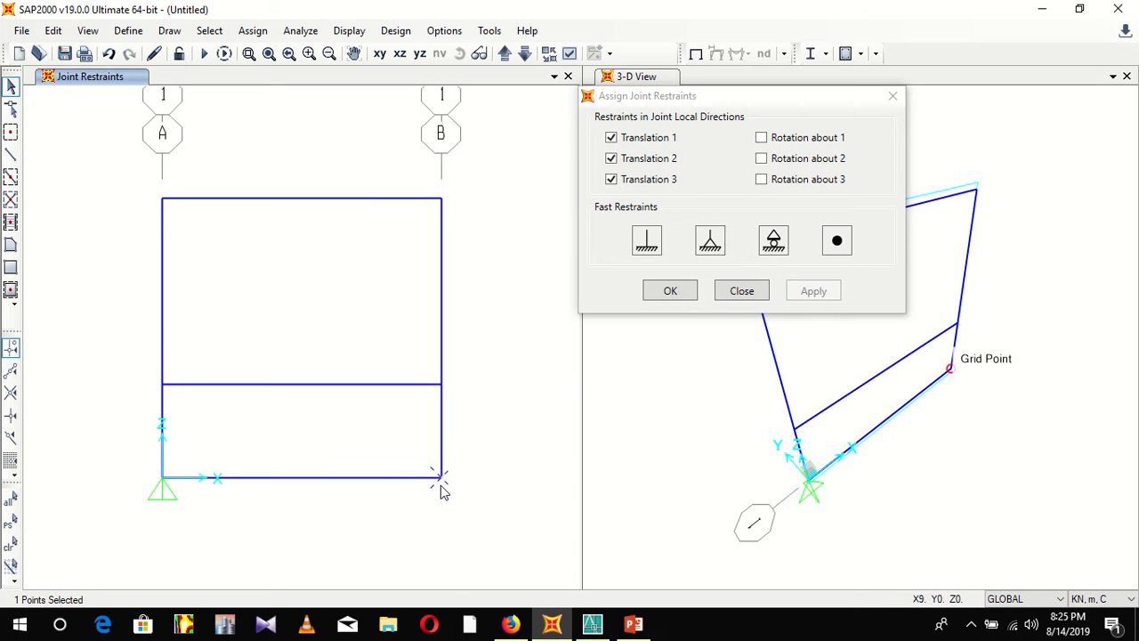
{"action": "left_click", "coordinate": [647, 241]}
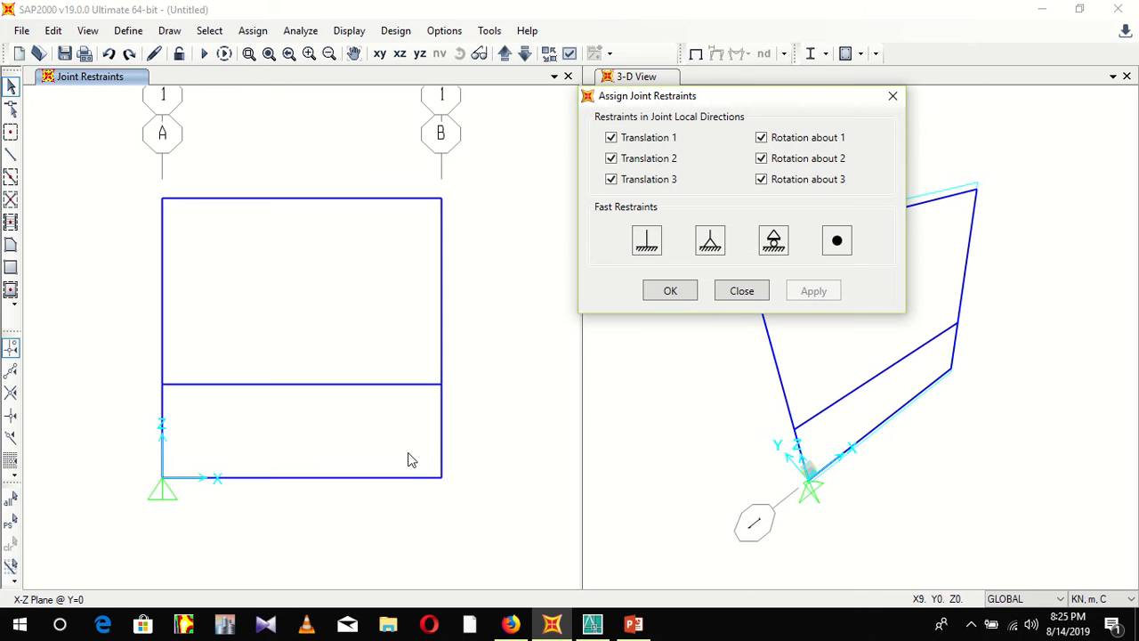
{"action": "left_click", "coordinate": [439, 479]}
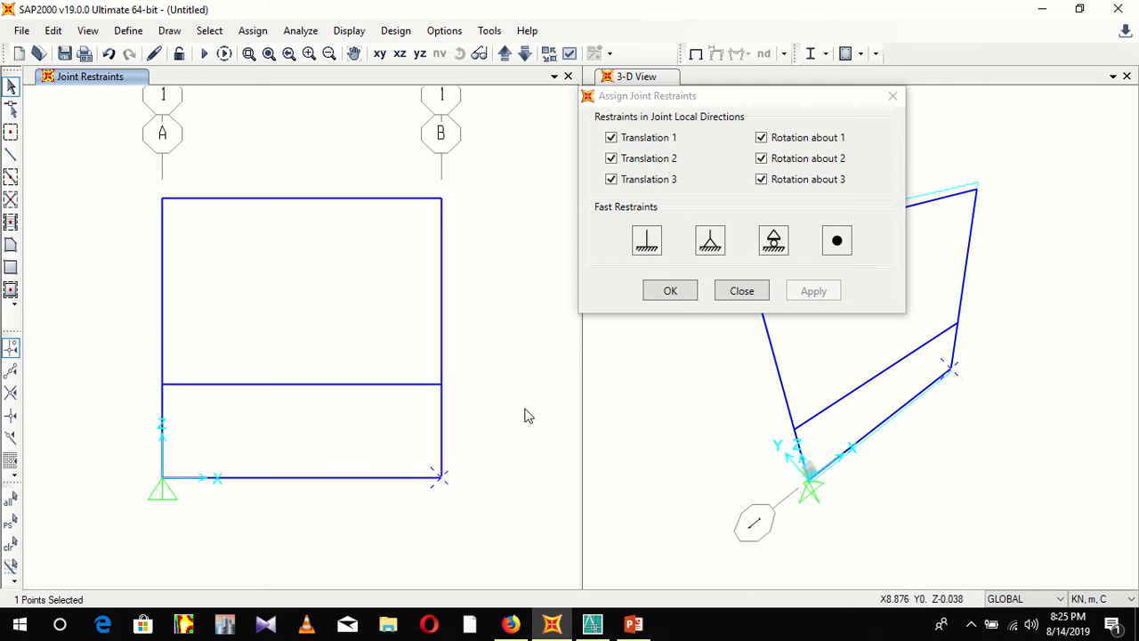
{"action": "left_click", "coordinate": [656, 253]}
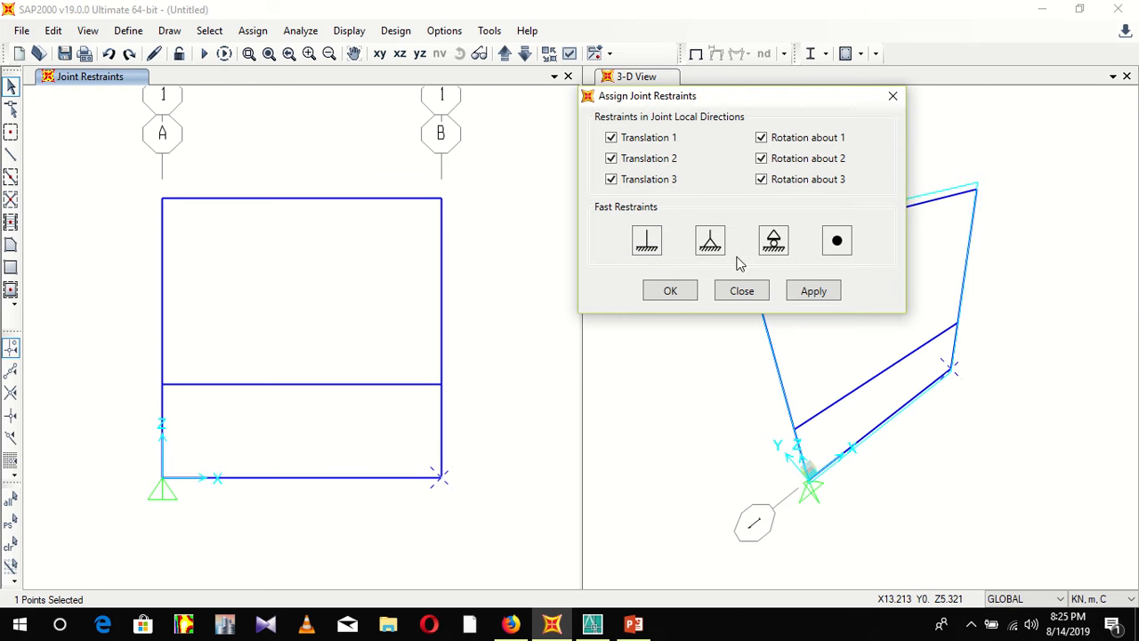
{"action": "left_click", "coordinate": [813, 286]}
{"action": "left_click", "coordinate": [690, 294]}
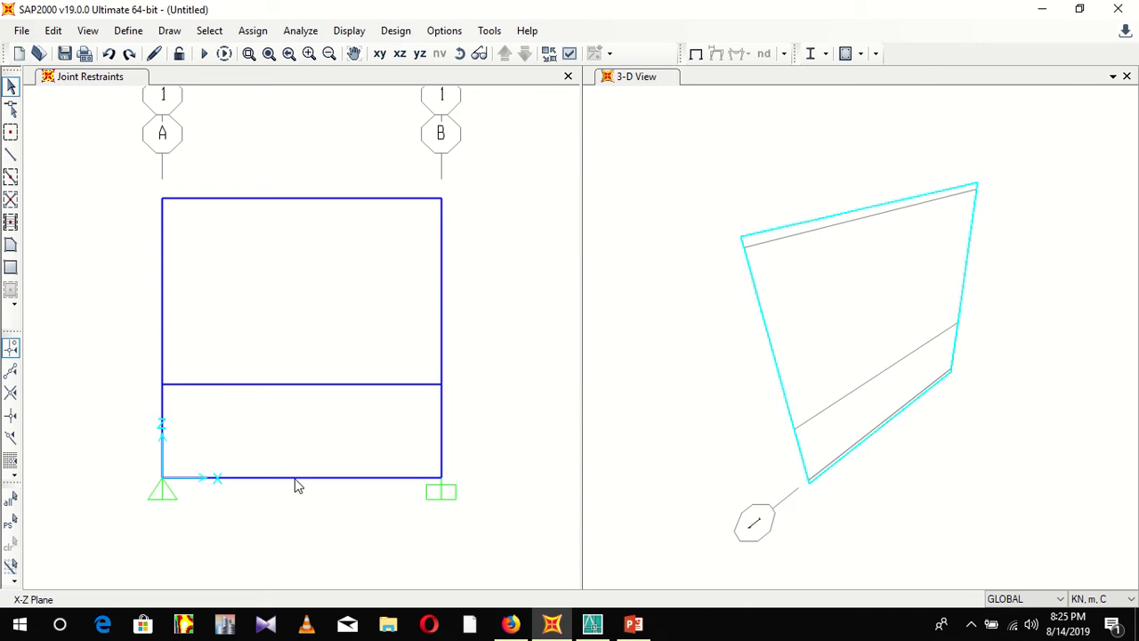
{"action": "left_click", "coordinate": [165, 492]}
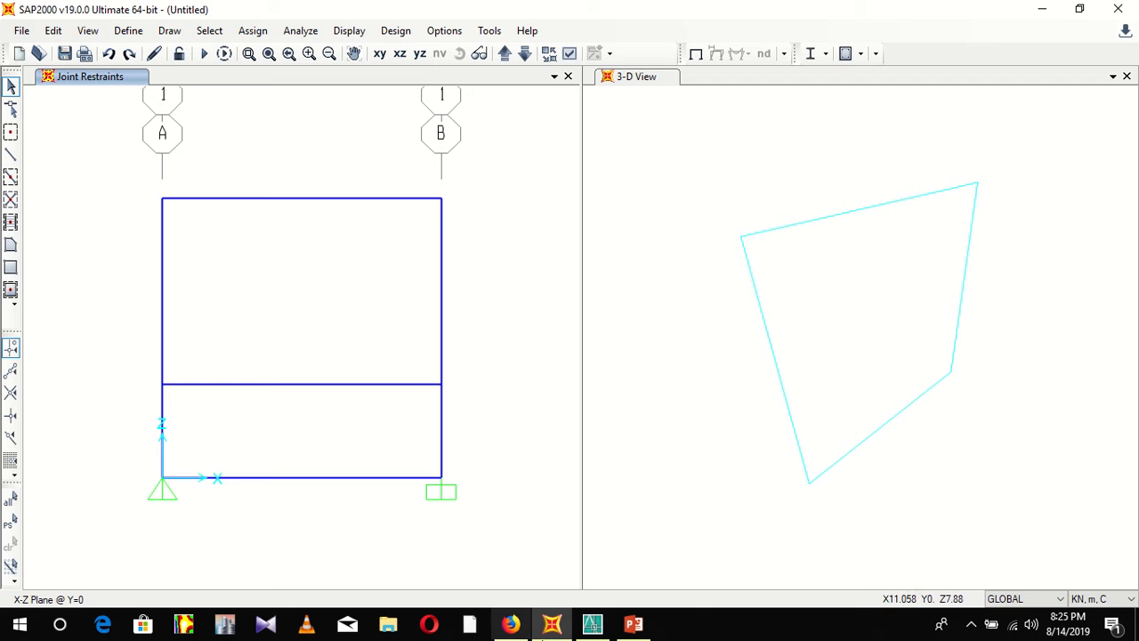
Step: Check the loads in the AutoCAD frame drawing, and open the point load assignment for the grid B column above Z=3 m
{"action": "left_click", "coordinate": [590, 626]}
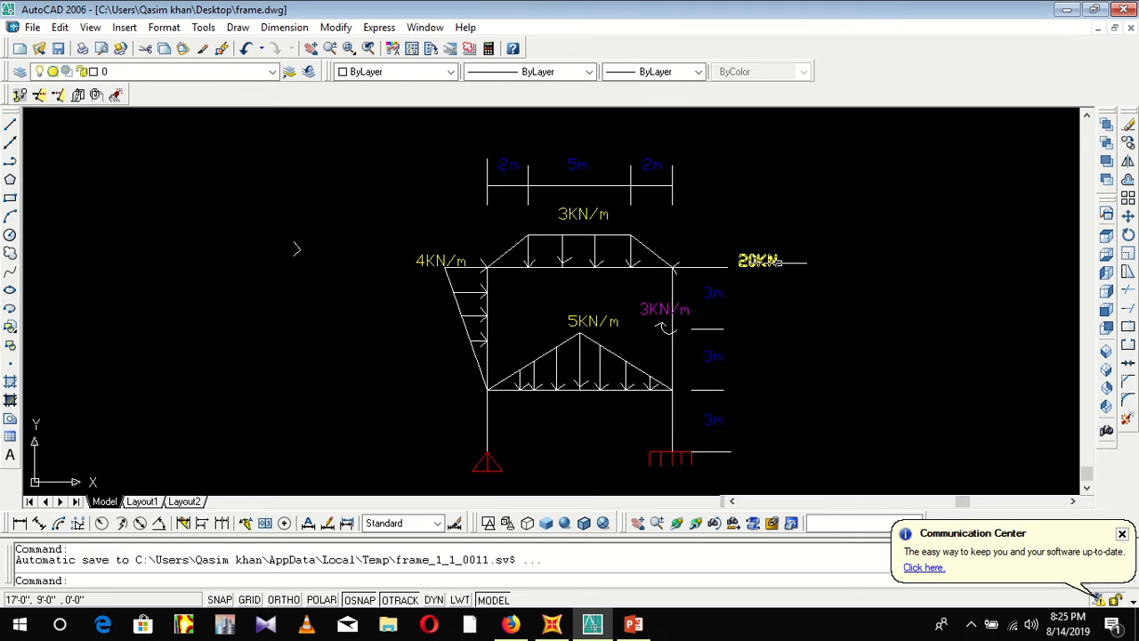
{"action": "left_click", "coordinate": [552, 624]}
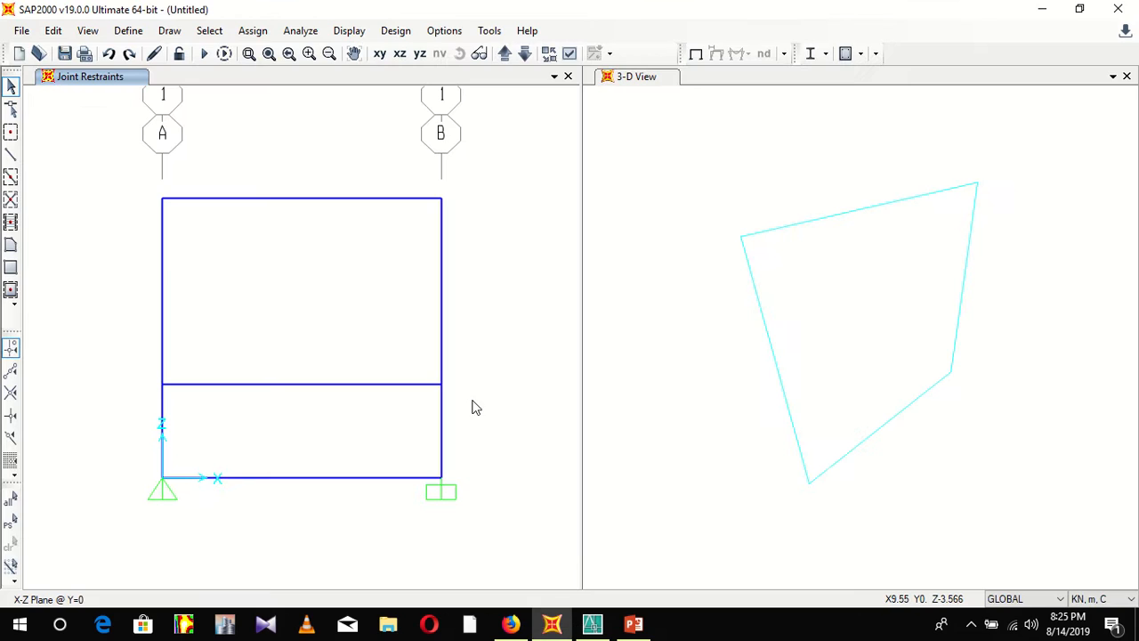
{"action": "left_click", "coordinate": [441, 285]}
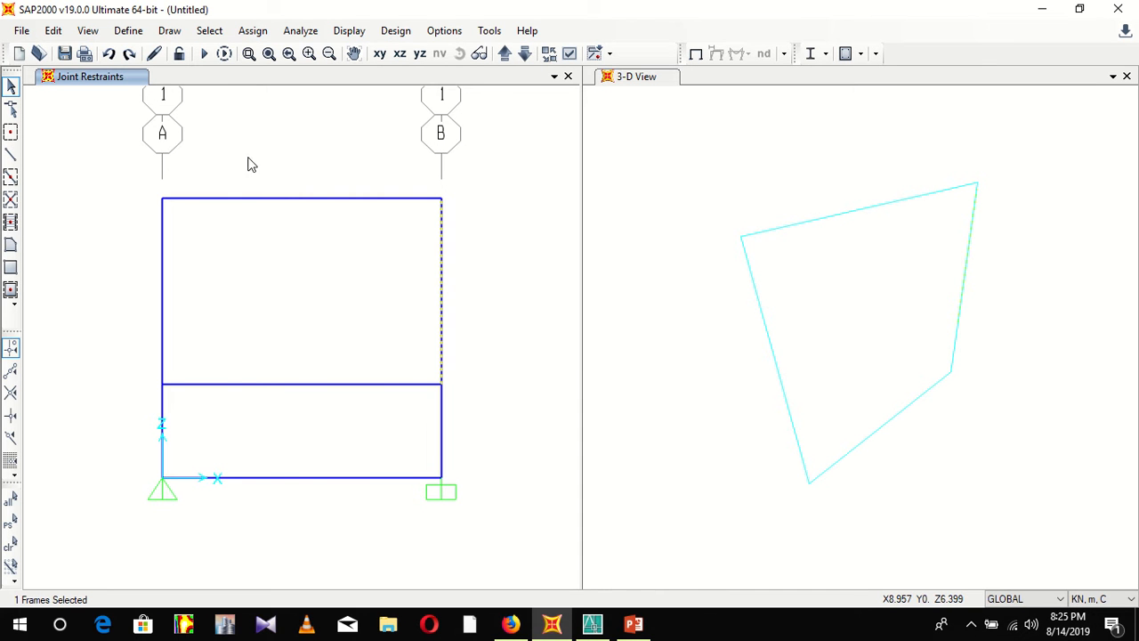
{"action": "left_click", "coordinate": [252, 30]}
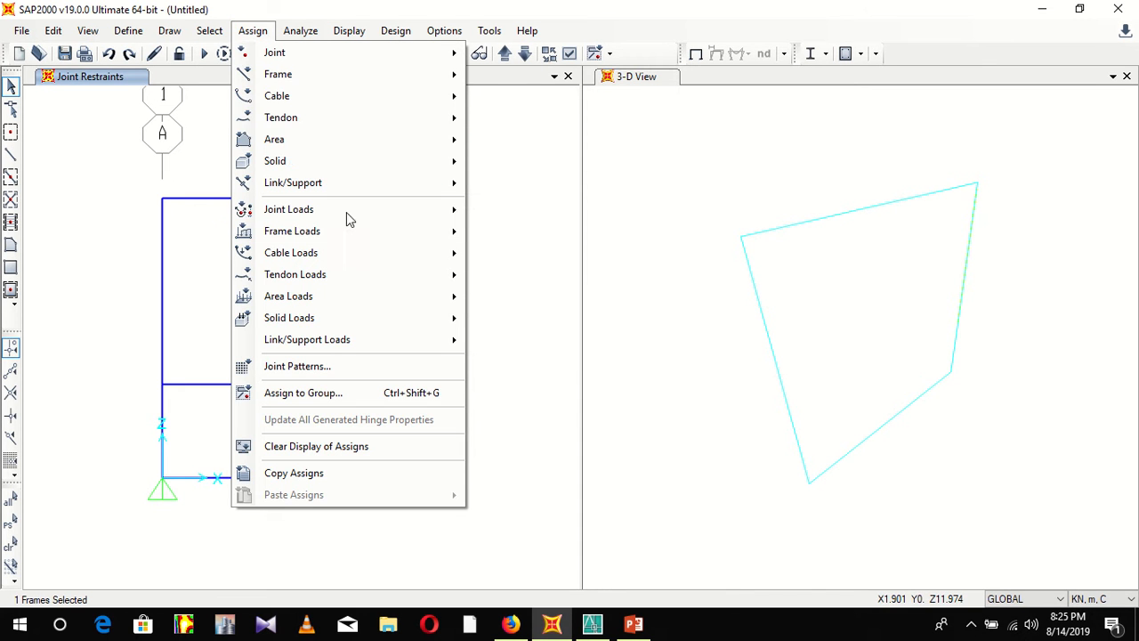
{"action": "mouse_move", "coordinate": [347, 230]}
{"action": "left_click", "coordinate": [548, 258]}
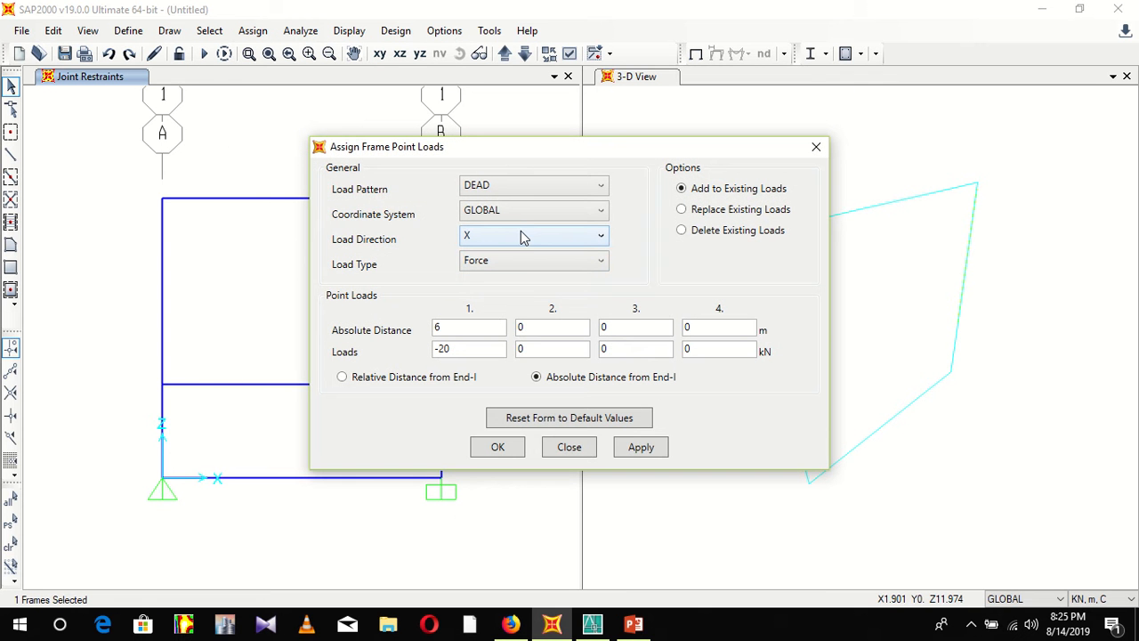
{"action": "left_click_drag", "start_coordinate": [575, 149], "coordinate": [831, 130]}
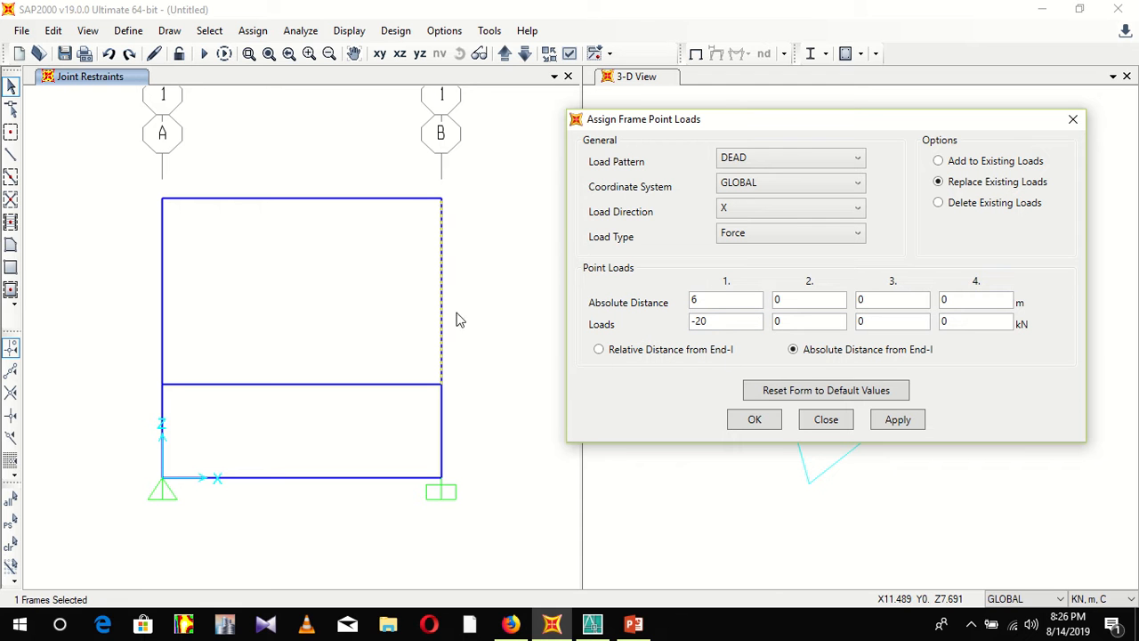
Step: Apply a DEAD point force of -20 kN in global X at an absolute distance of 6 m, replacing existing loads on the selected column
{"action": "type", "text": "6"}
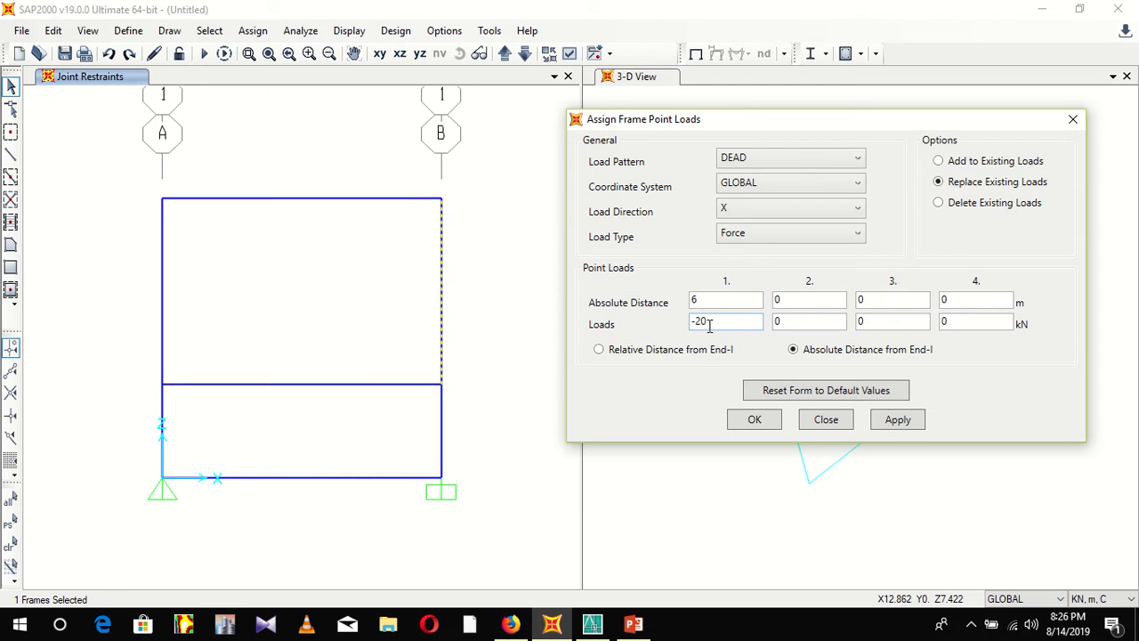
{"action": "left_click", "coordinate": [592, 624]}
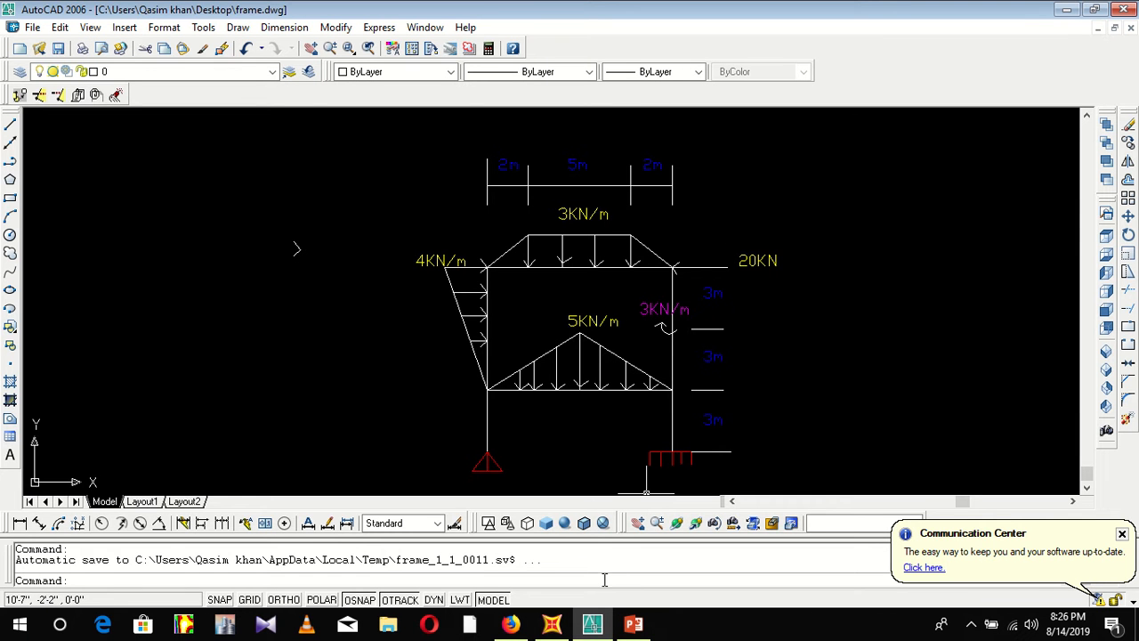
{"action": "left_click", "coordinate": [552, 624]}
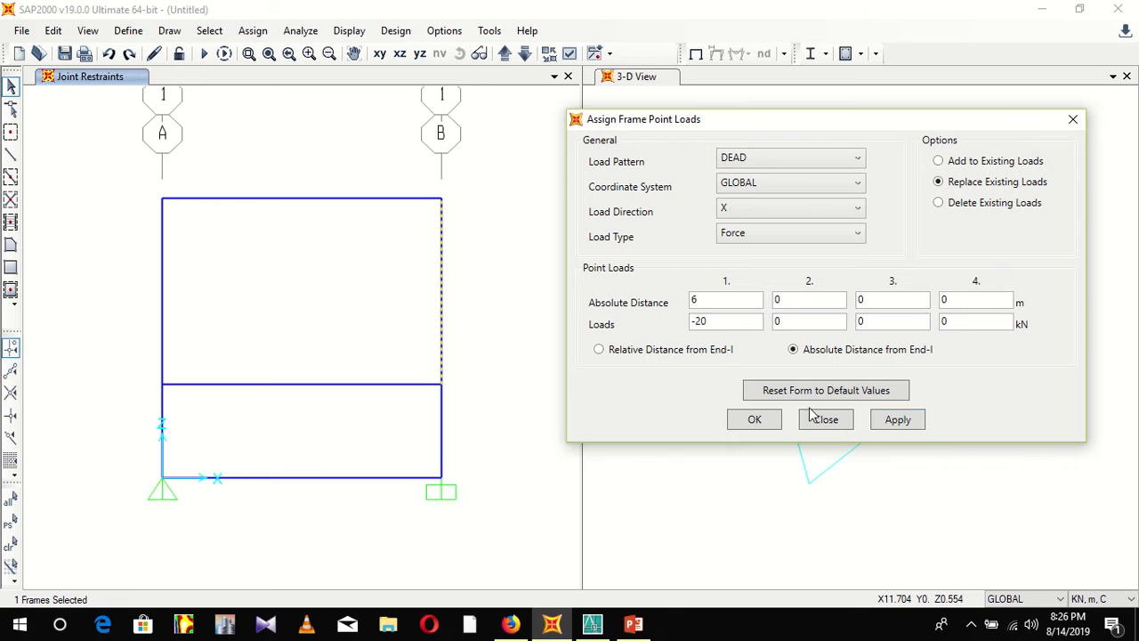
{"action": "left_click", "coordinate": [897, 419]}
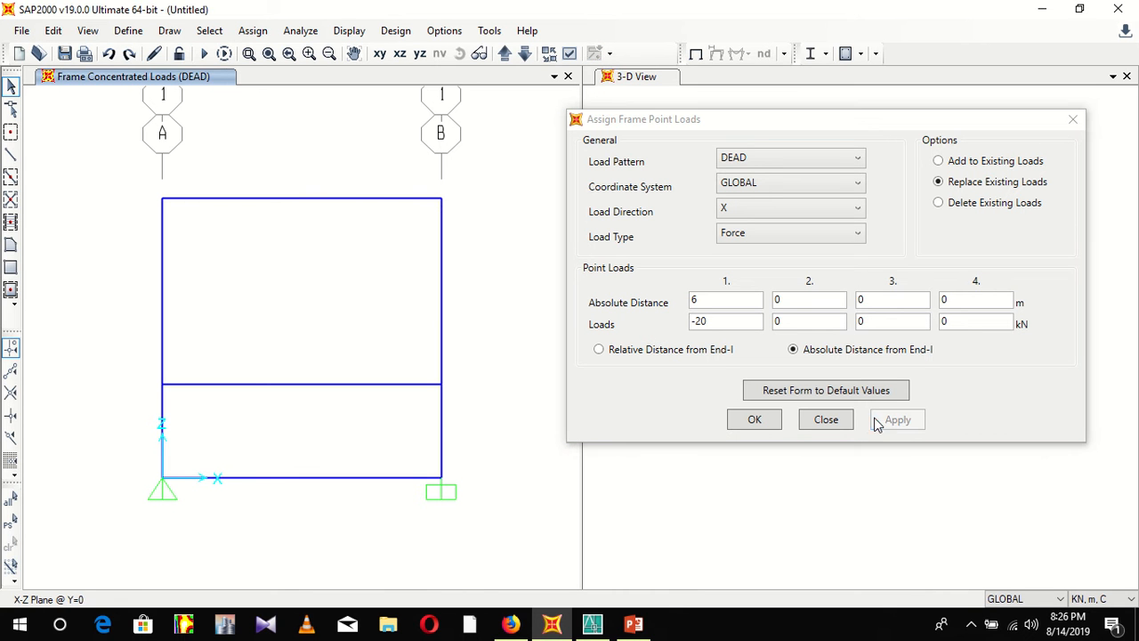
Step: Add a DEAD point moment of -3 kN-m about global X at 3 m absolute distance to the same upper column, keeping existing loads
{"action": "left_click", "coordinate": [442, 301]}
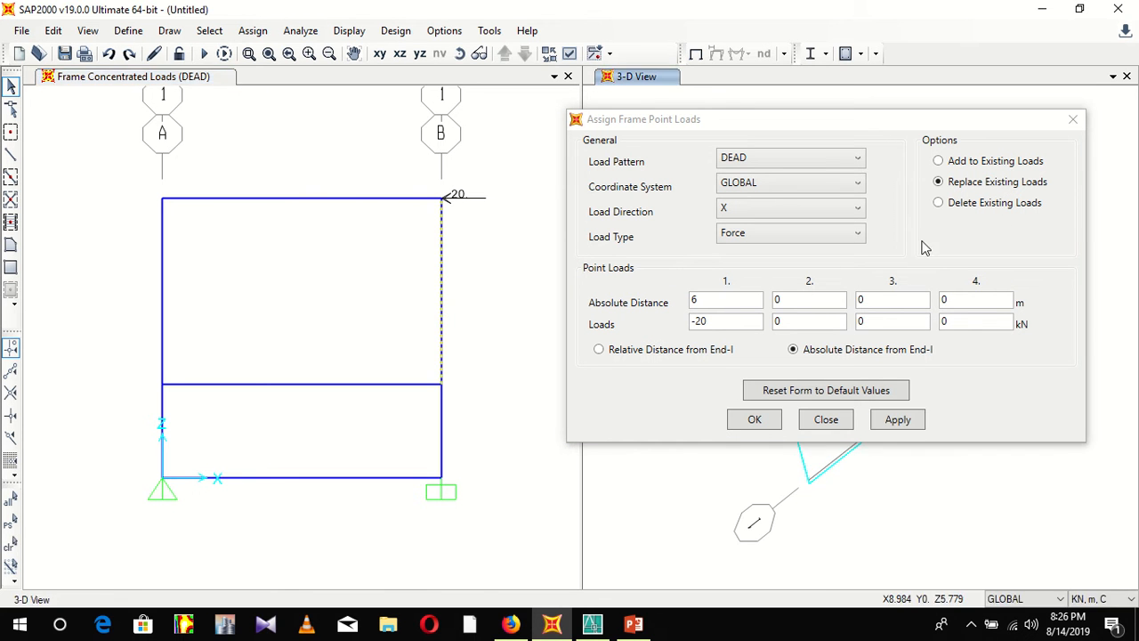
{"action": "left_click", "coordinate": [939, 160]}
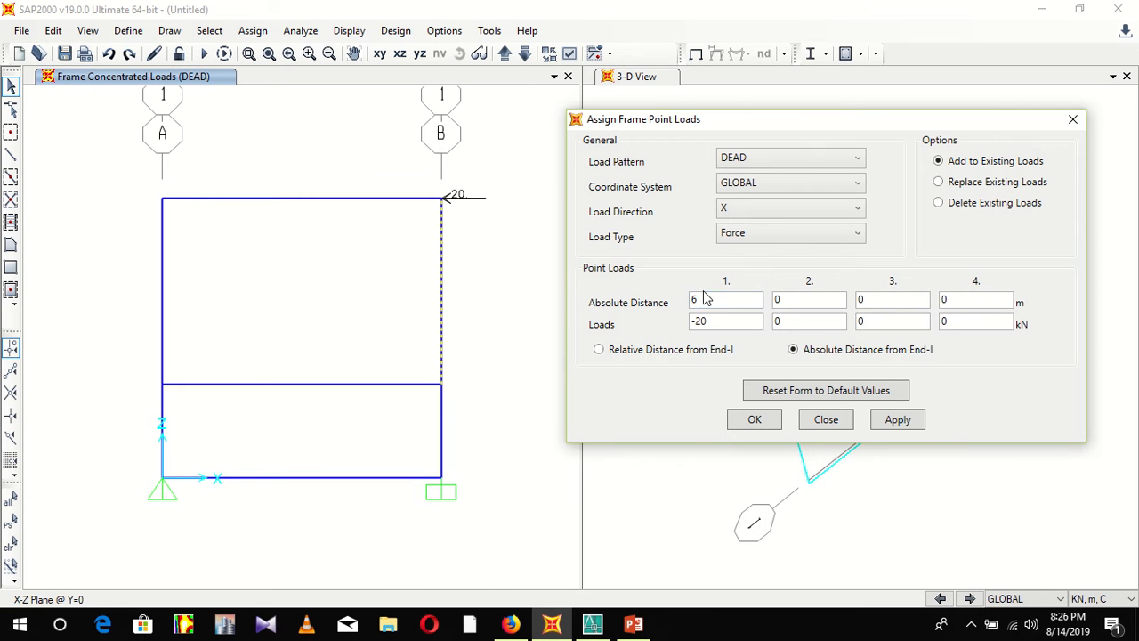
{"action": "left_click_drag", "start_coordinate": [704, 298], "coordinate": [654, 307]}
{"action": "type", "text": "3"}
{"action": "left_click", "coordinate": [774, 248]}
{"action": "left_click", "coordinate": [771, 269]}
{"action": "left_click_drag", "start_coordinate": [717, 320], "coordinate": [699, 318]}
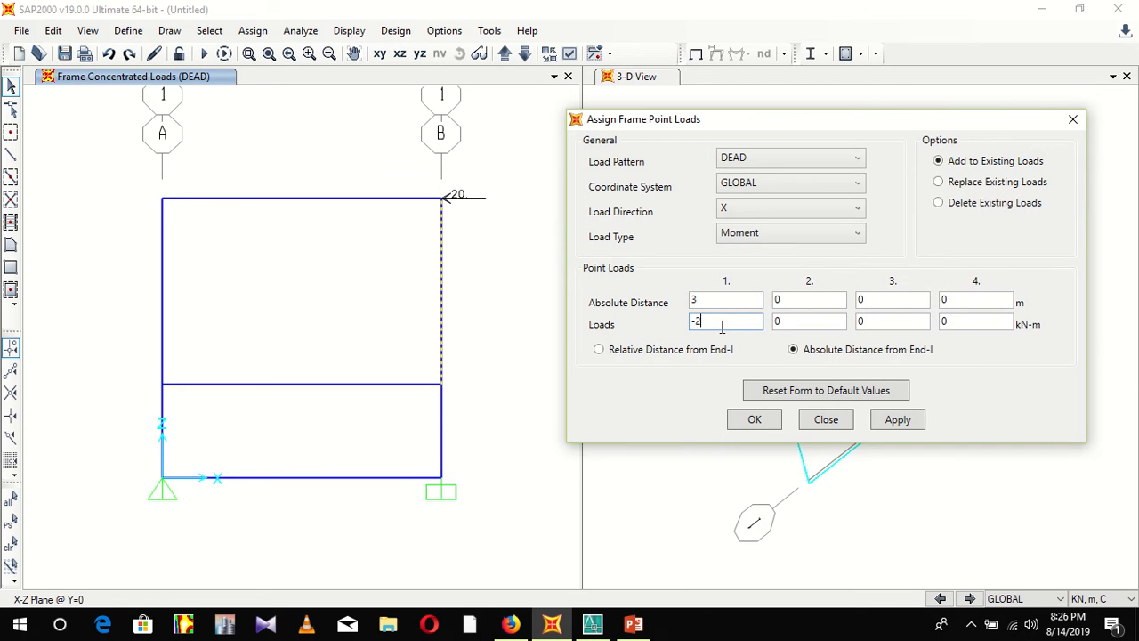
{"action": "type", "text": "3"}
{"action": "left_click", "coordinate": [893, 425]}
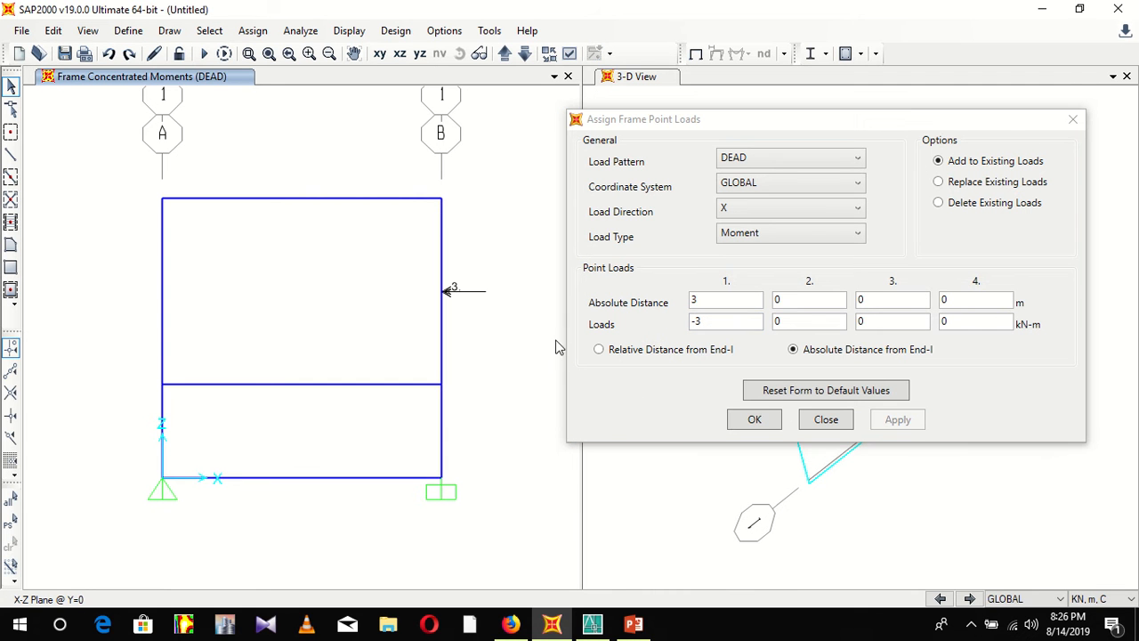
{"action": "left_click", "coordinate": [755, 419]}
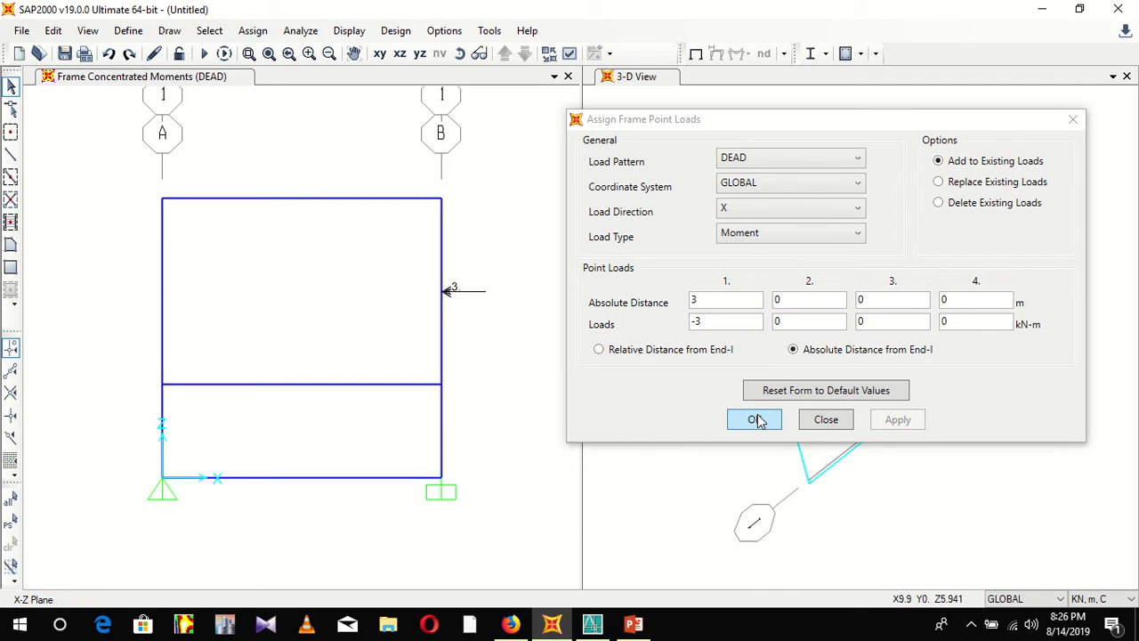
Step: Examine the loads assigned to the grid B column above Z=3 m in its line information
{"action": "left_click", "coordinate": [445, 278]}
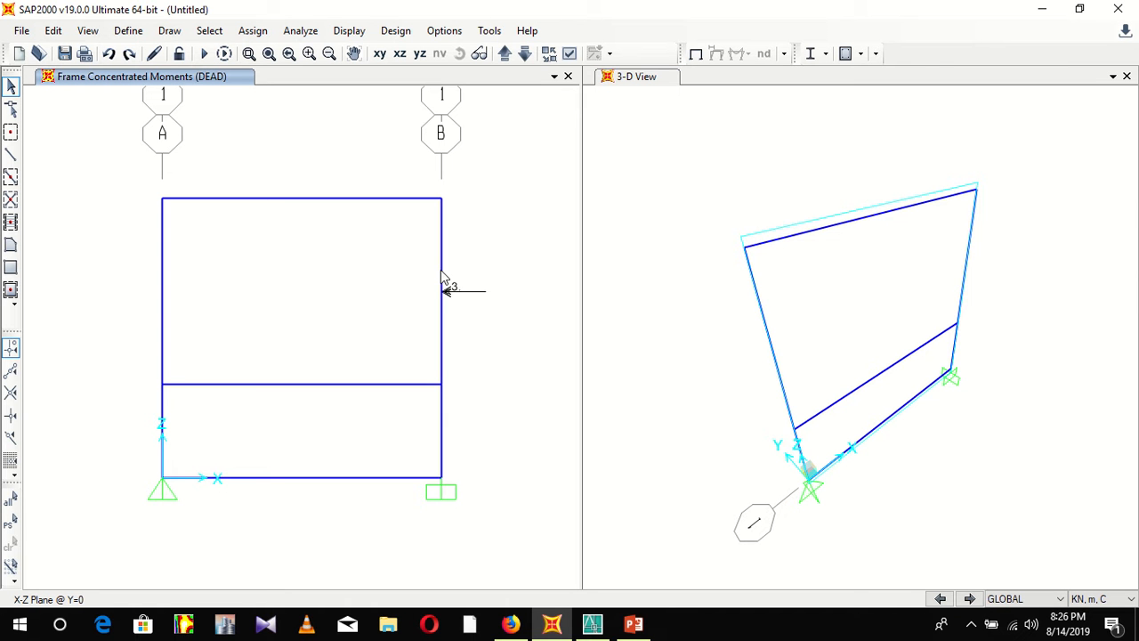
{"action": "right_click", "coordinate": [445, 281]}
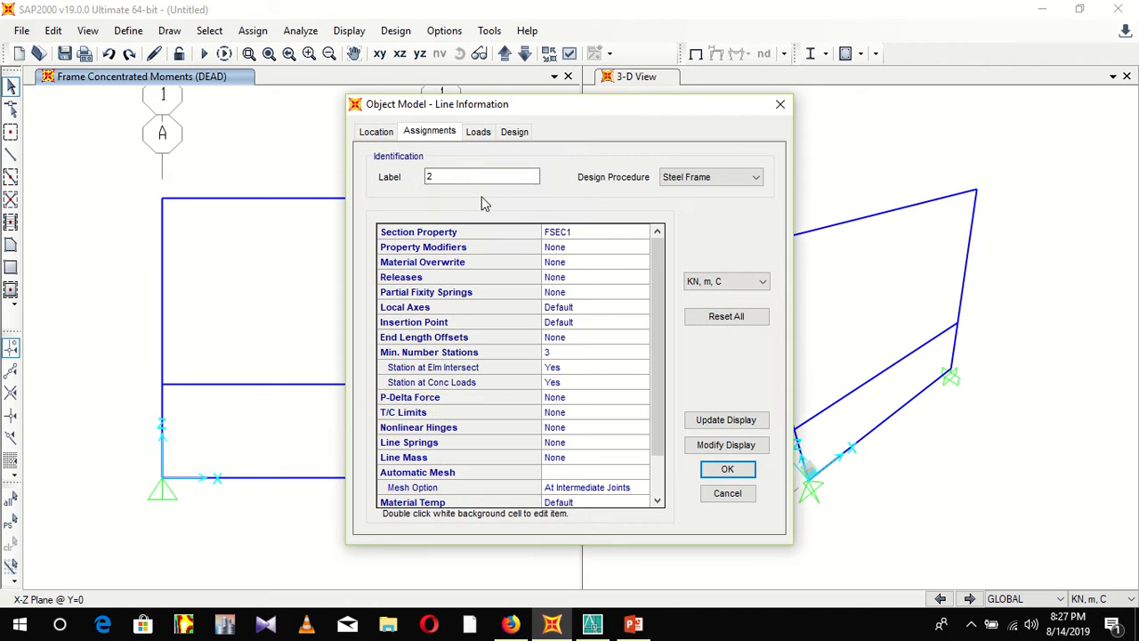
{"action": "left_click", "coordinate": [478, 133]}
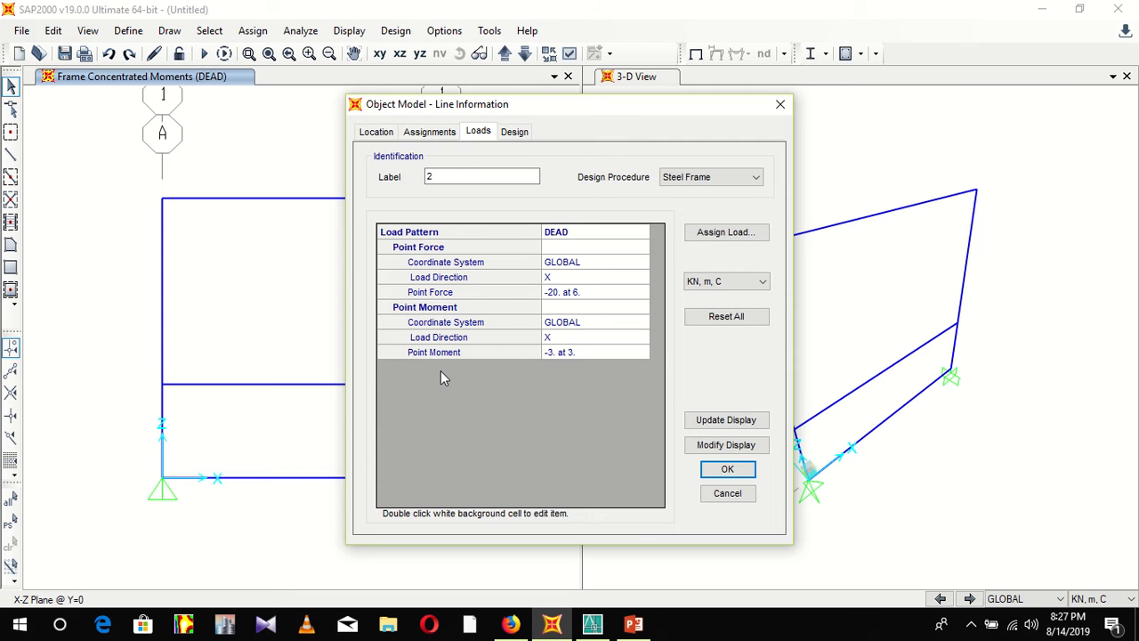
{"action": "left_click", "coordinate": [727, 471]}
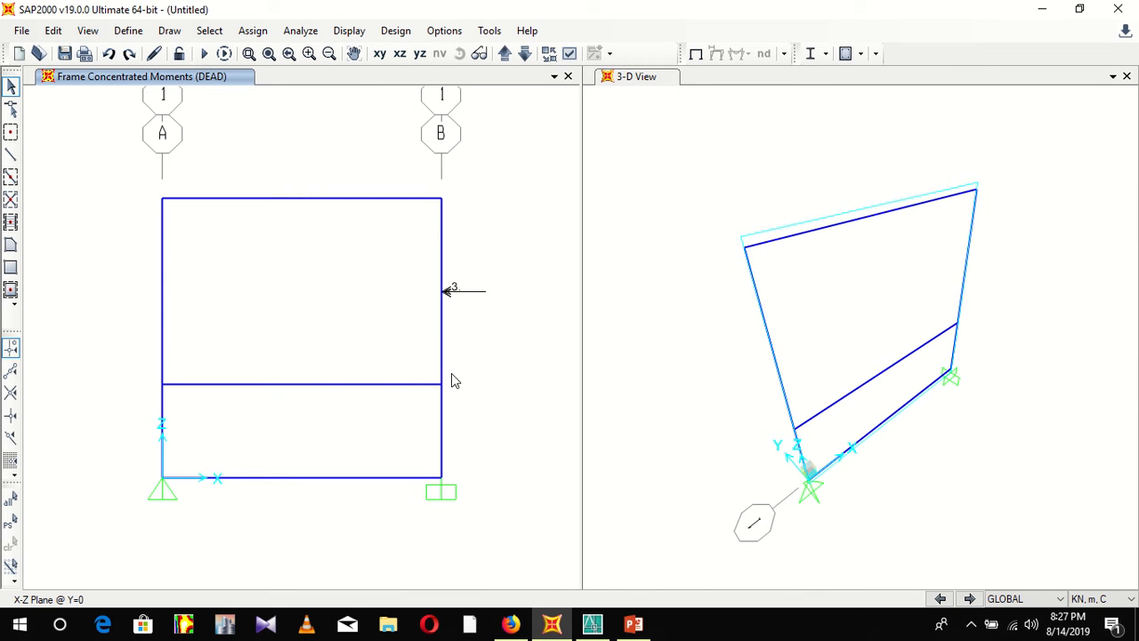
Step: Check the loads in the AutoCAD frame drawing, and open the distributed load assignment for the horizontal beam at Z=3 m
{"action": "left_click", "coordinate": [592, 623]}
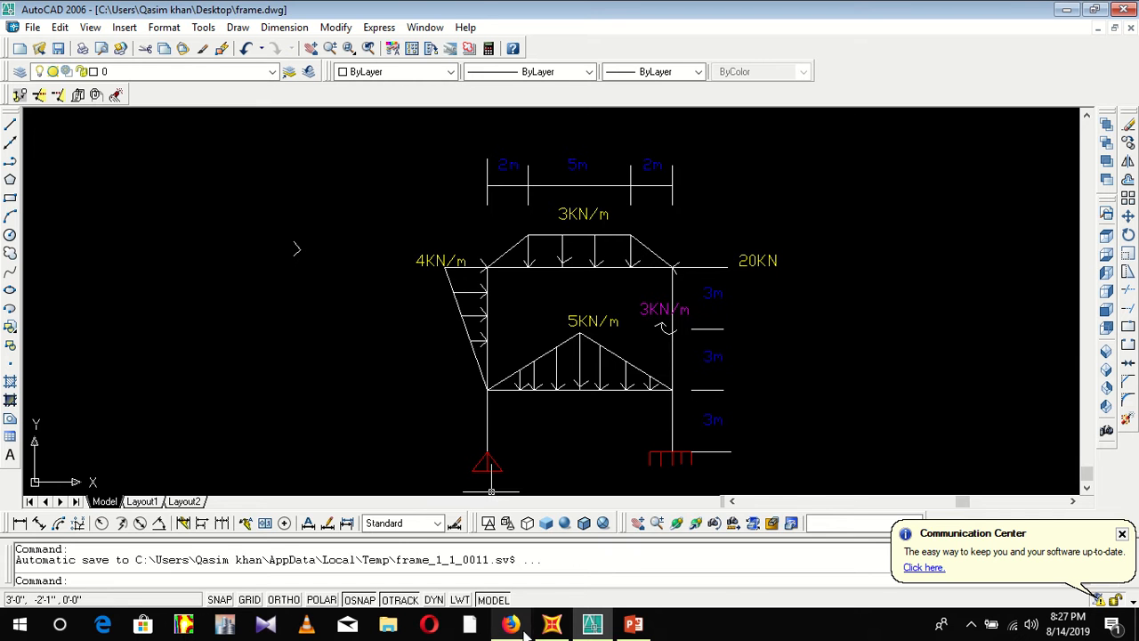
{"action": "left_click", "coordinate": [551, 624]}
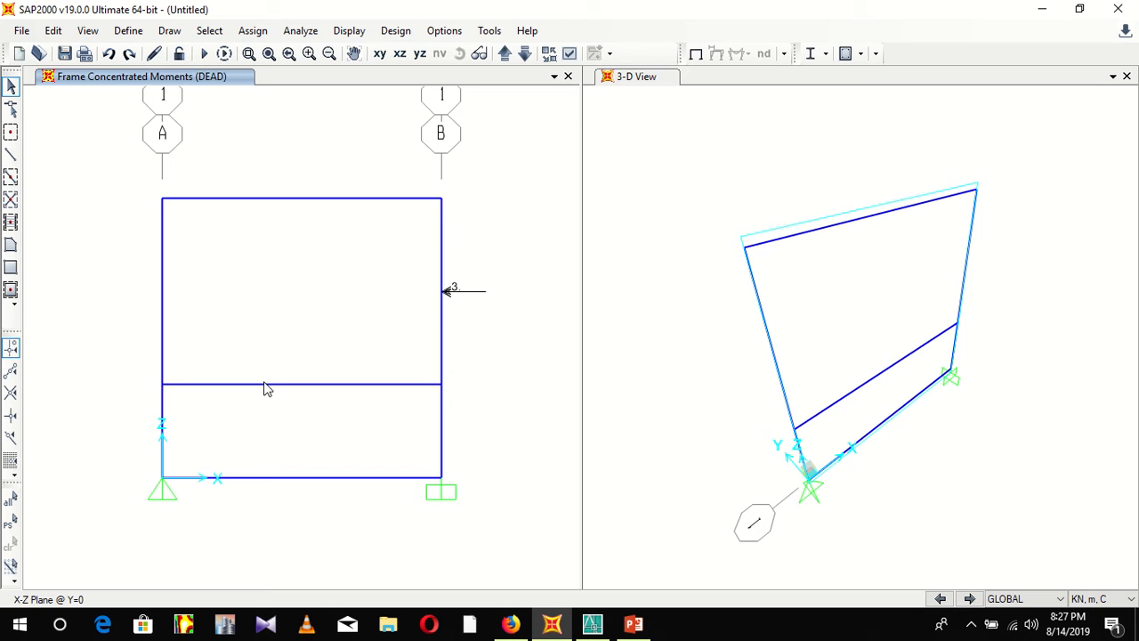
{"action": "left_click", "coordinate": [264, 384]}
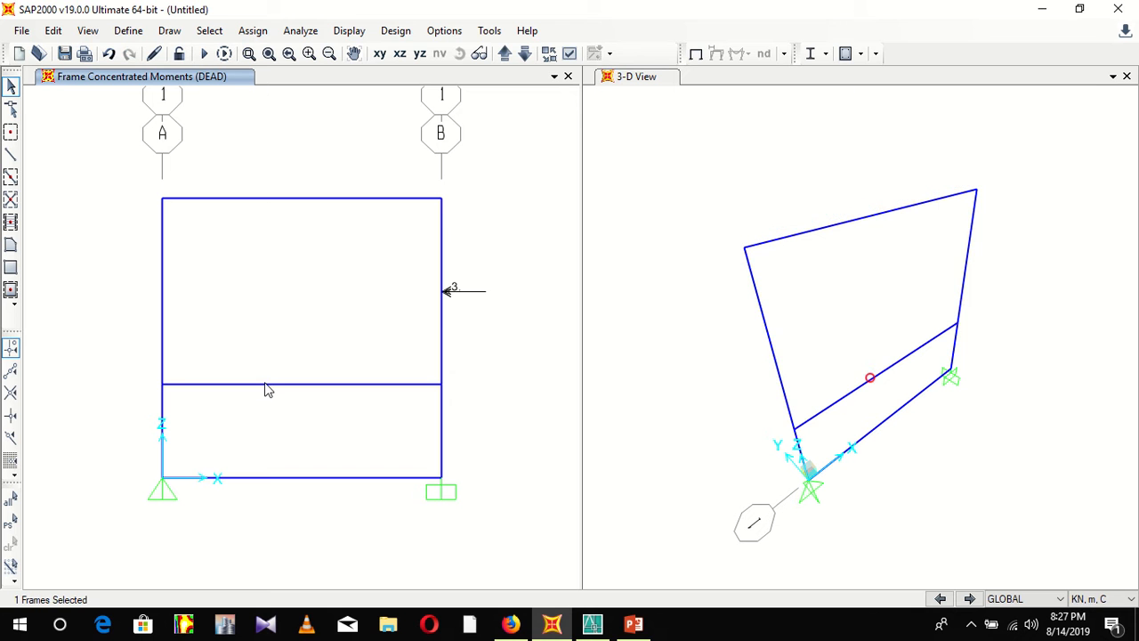
{"action": "left_click", "coordinate": [267, 33]}
{"action": "mouse_move", "coordinate": [300, 232]}
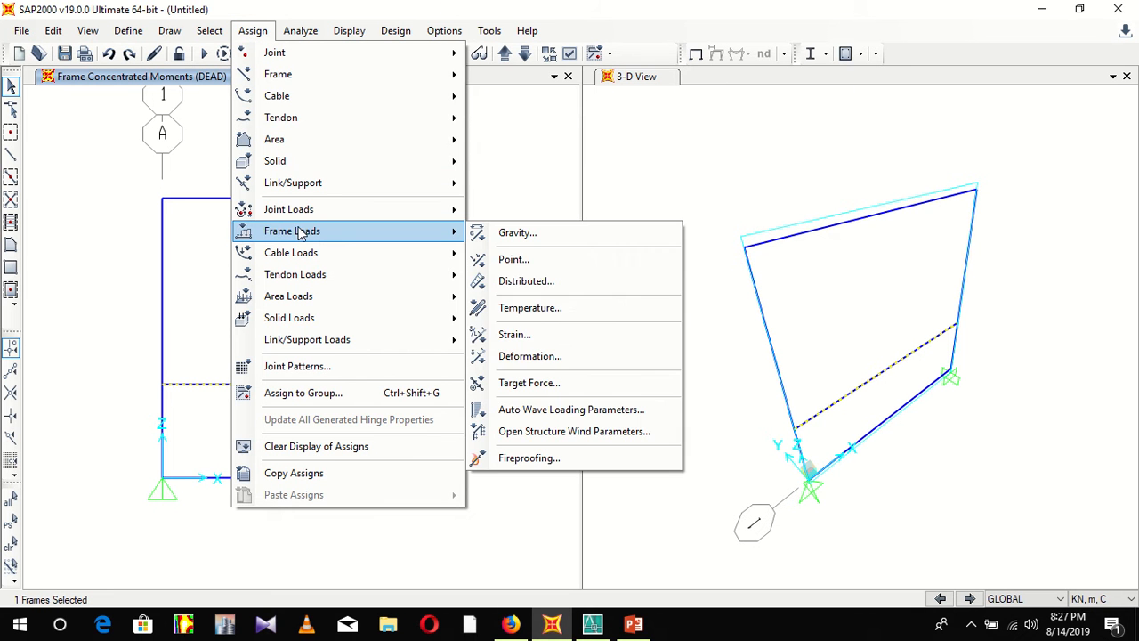
{"action": "left_click", "coordinate": [520, 282]}
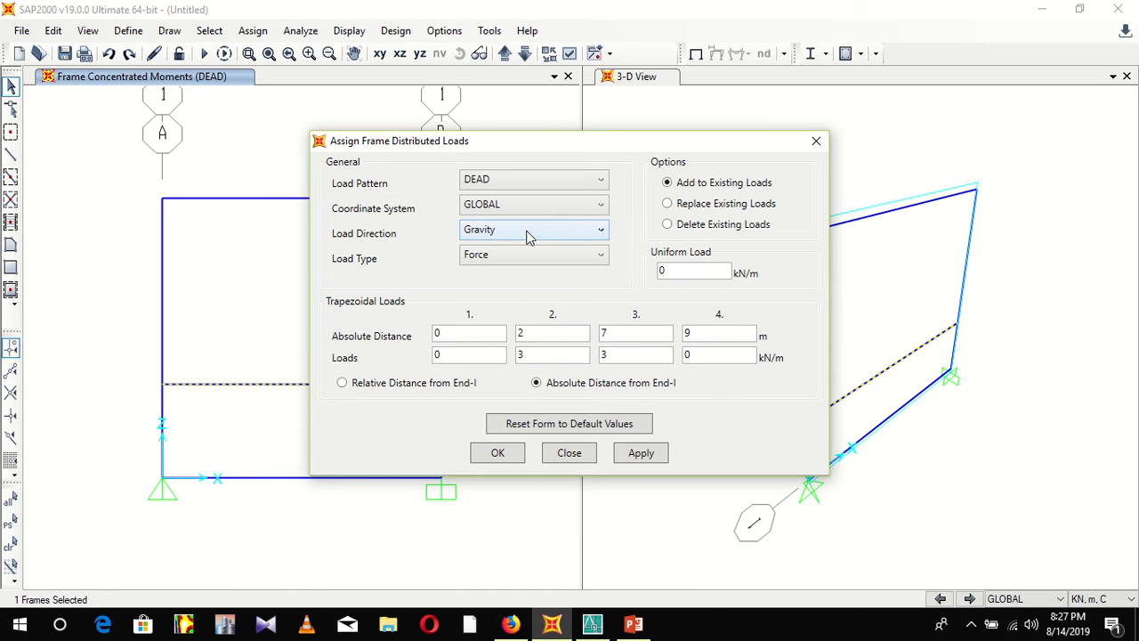
Step: Reset the trapezoidal load entries to 0: the second, third and fourth distances, and the second and third load values
{"action": "double_click", "coordinate": [538, 335]}
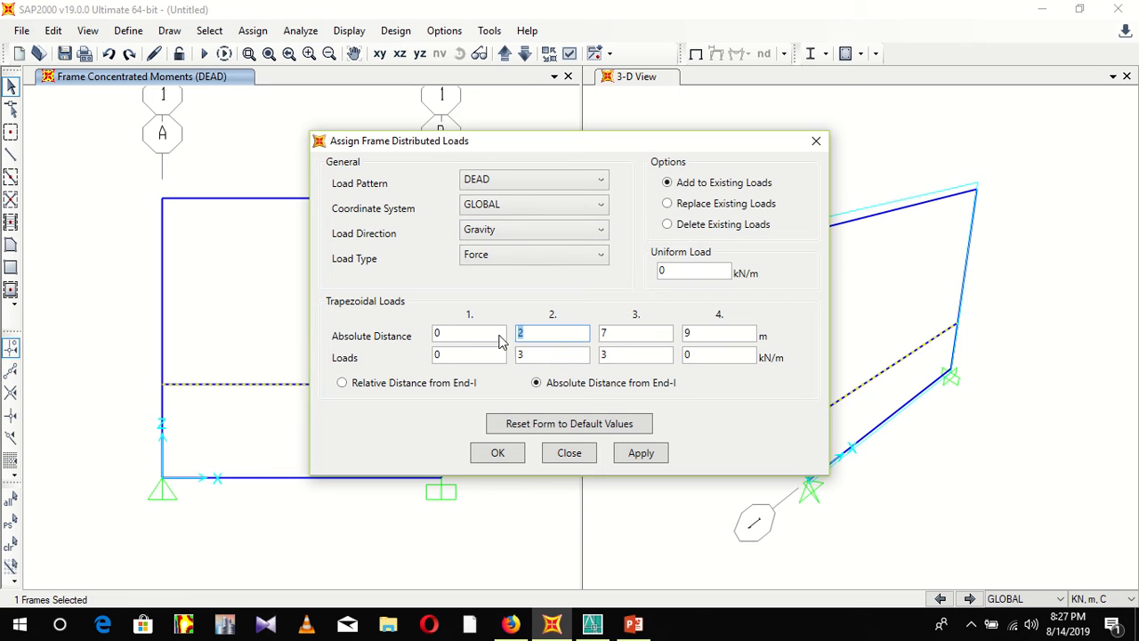
{"action": "type", "text": "0"}
{"action": "double_click", "coordinate": [631, 332]}
{"action": "type", "text": "0"}
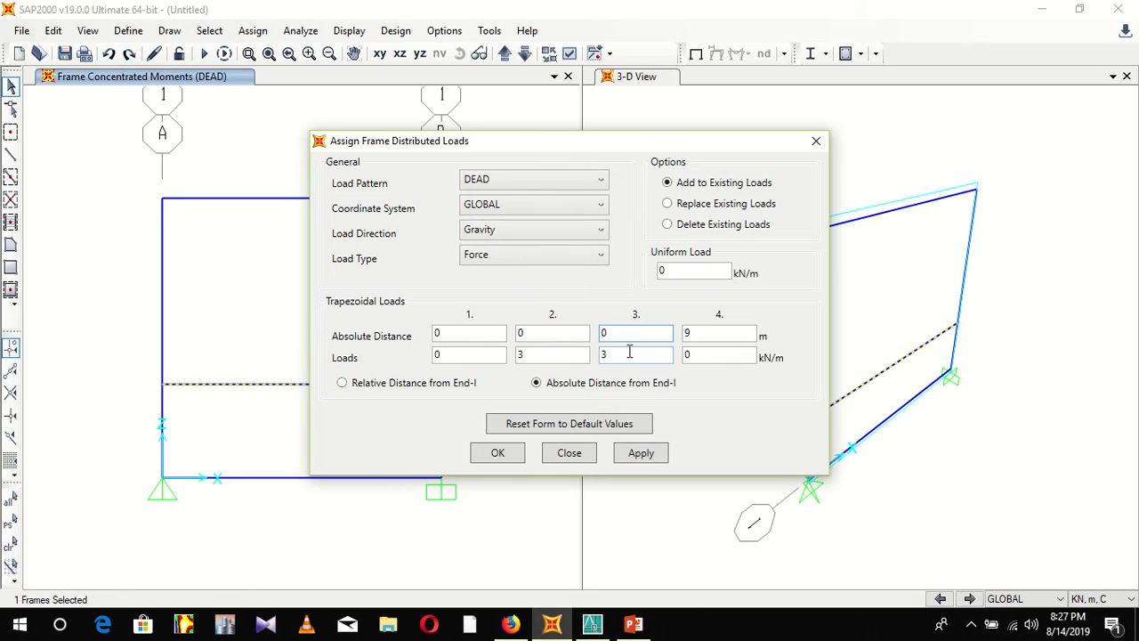
{"action": "double_click", "coordinate": [629, 352]}
{"action": "type", "text": "0"}
{"action": "double_click", "coordinate": [570, 354]}
{"action": "type", "text": "0"}
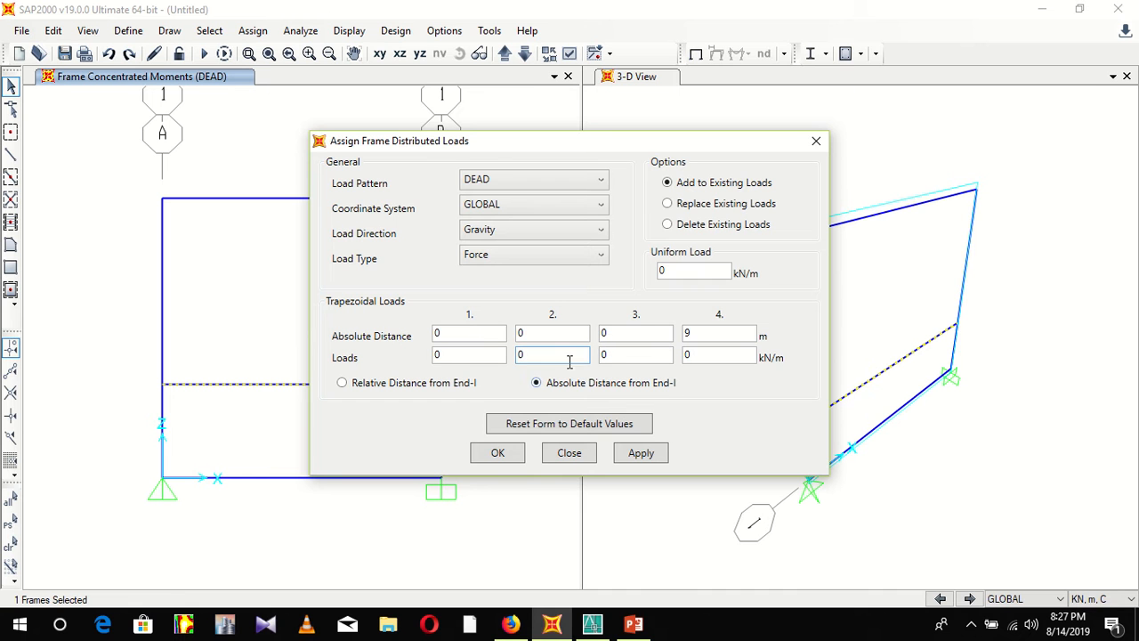
{"action": "double_click", "coordinate": [717, 332]}
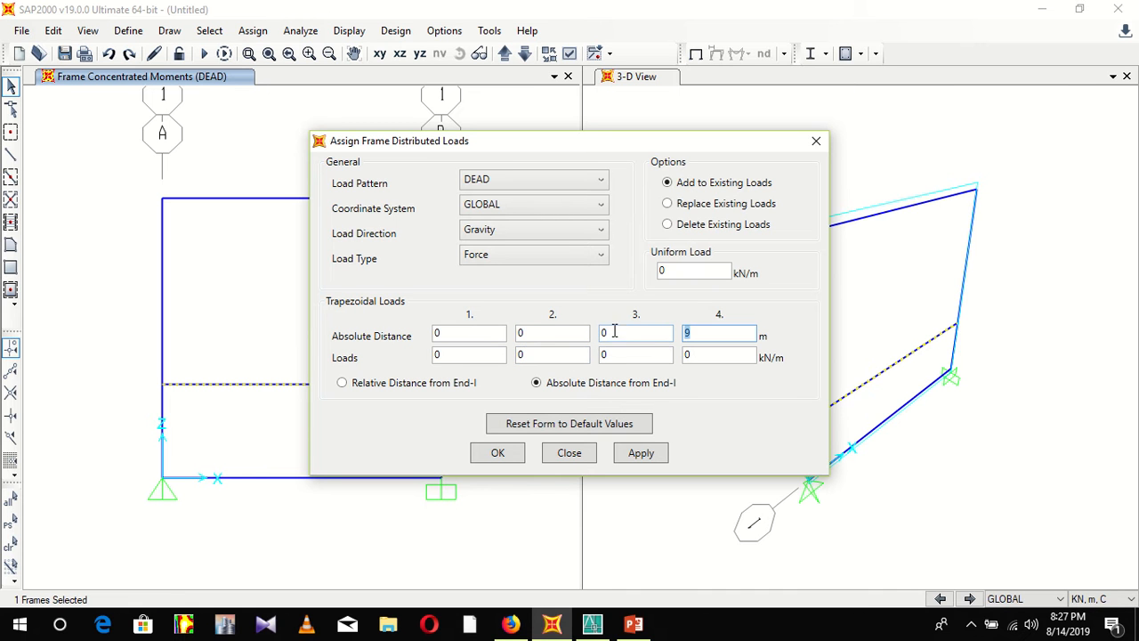
{"action": "type", "text": "0"}
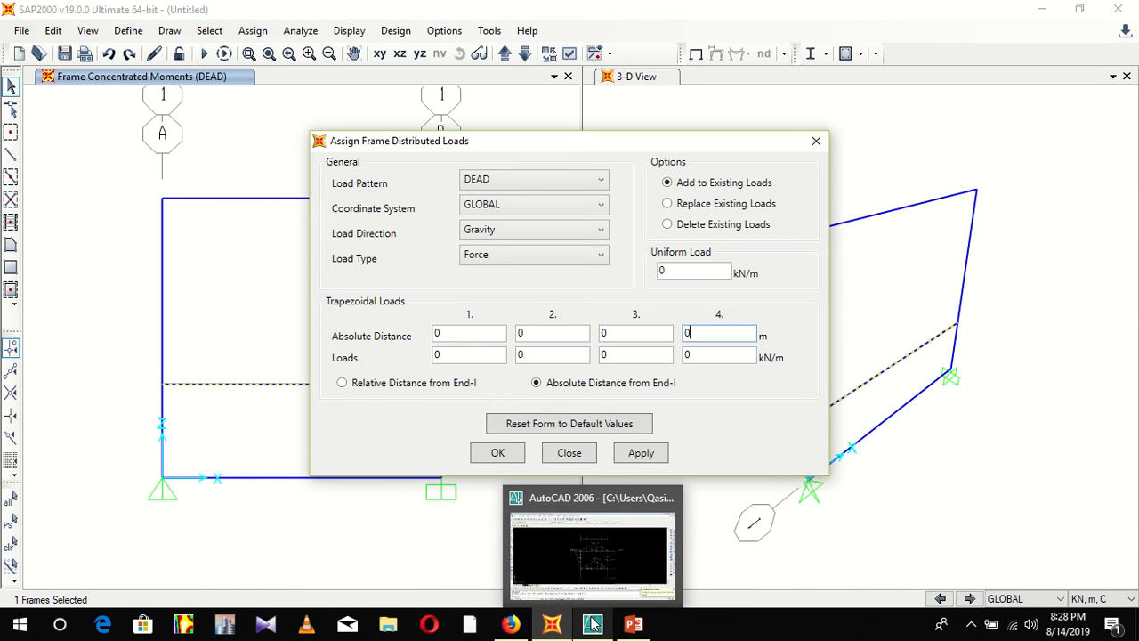
Step: Add a DEAD gravity triangular load to the beam at Z=3 m: 0 at 0 m, 5 kN/m at 4.5 m and 0 at 9 m
{"action": "left_click", "coordinate": [570, 559]}
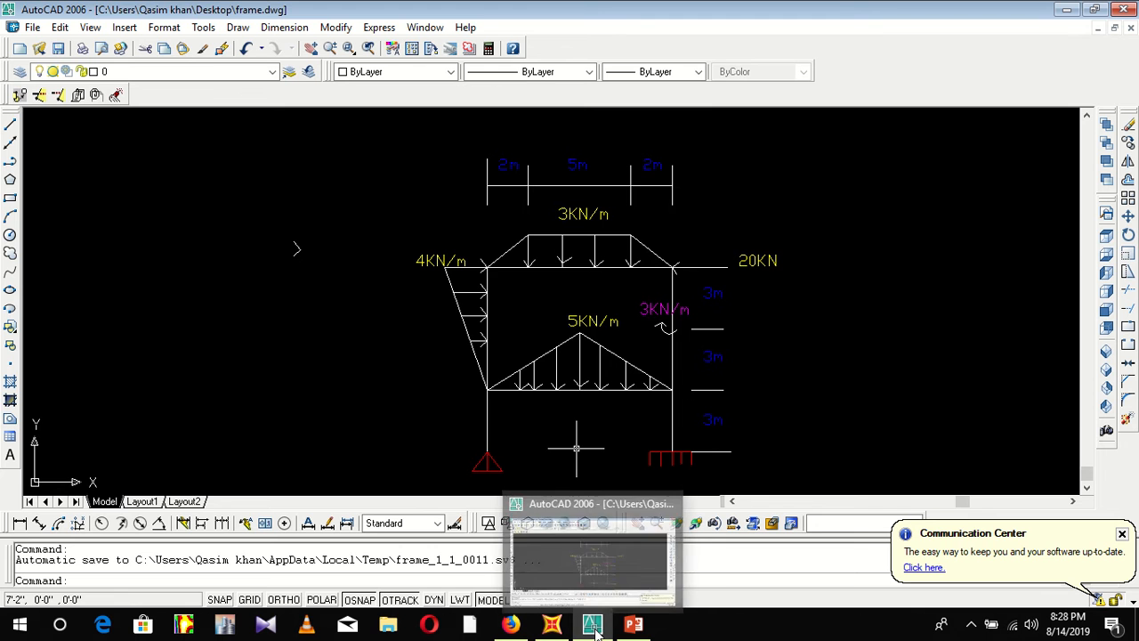
{"action": "left_click", "coordinate": [552, 623]}
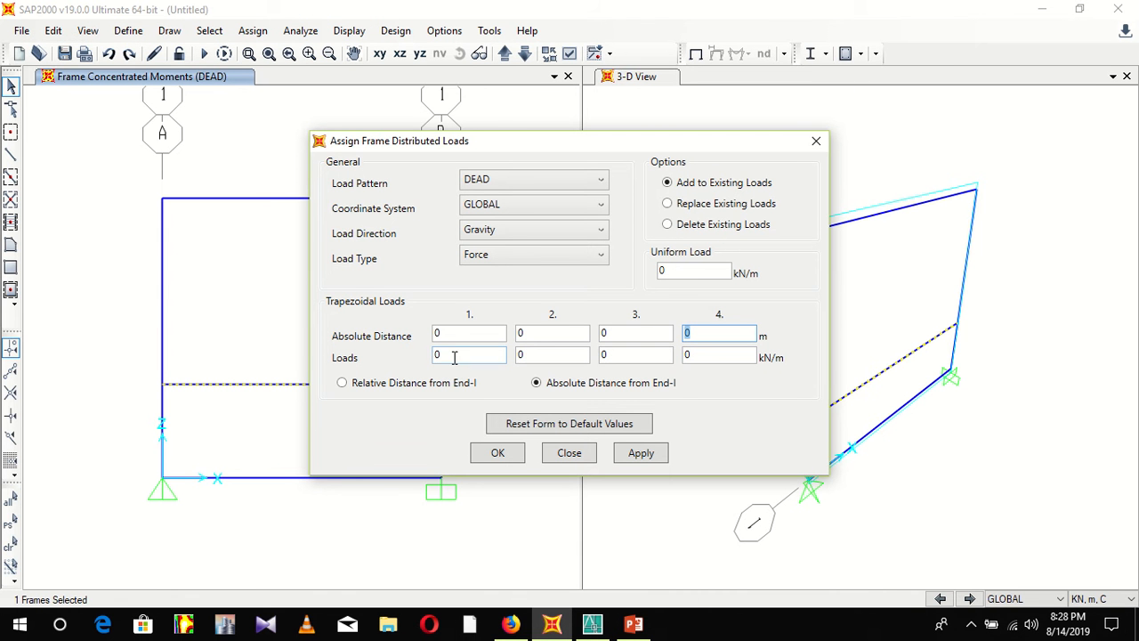
{"action": "left_click", "coordinate": [545, 337]}
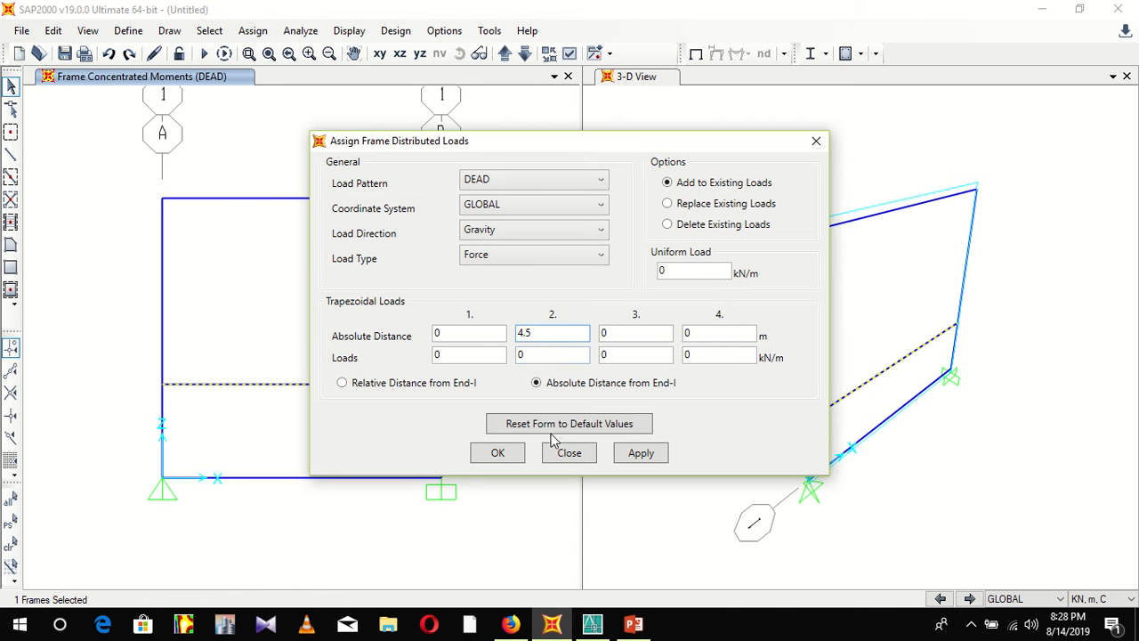
{"action": "left_click", "coordinate": [592, 624]}
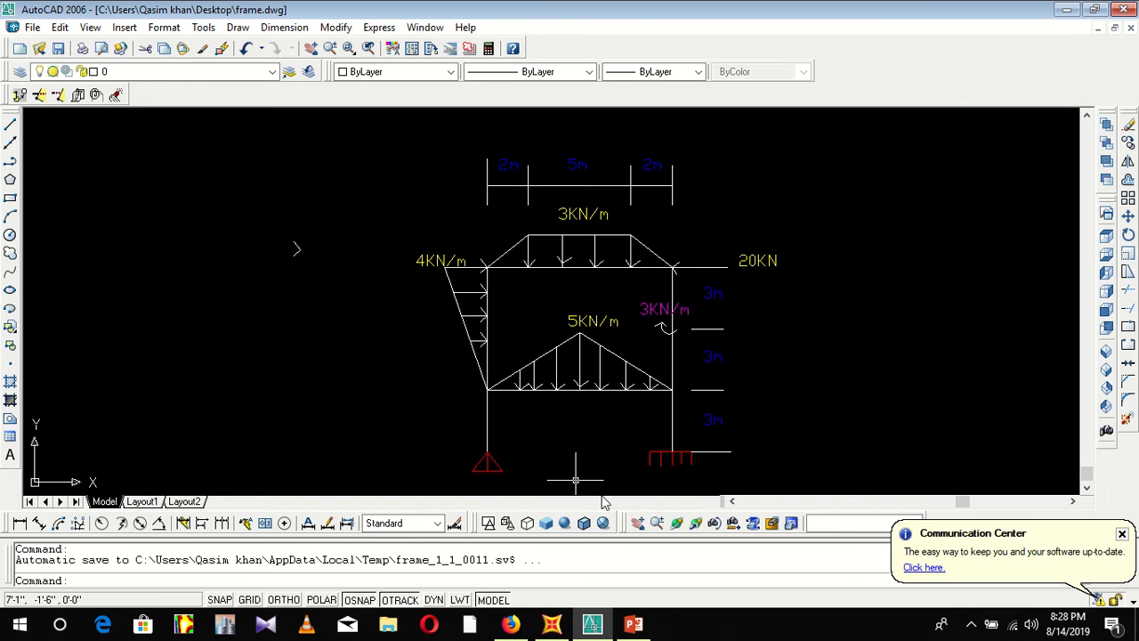
{"action": "left_click", "coordinate": [592, 626]}
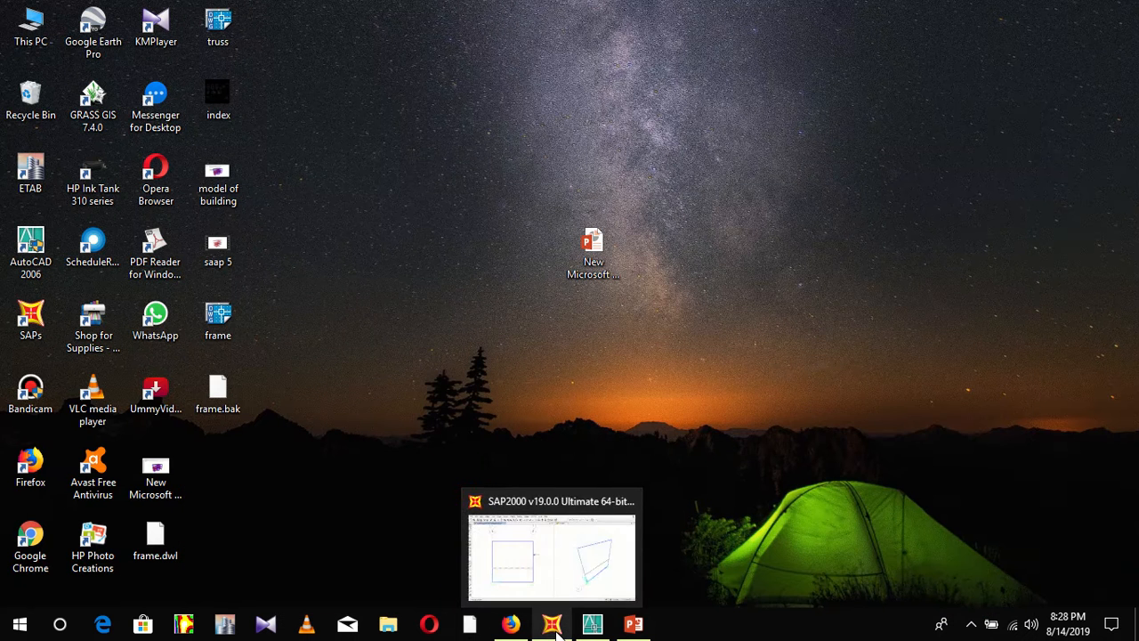
{"action": "left_click", "coordinate": [552, 625]}
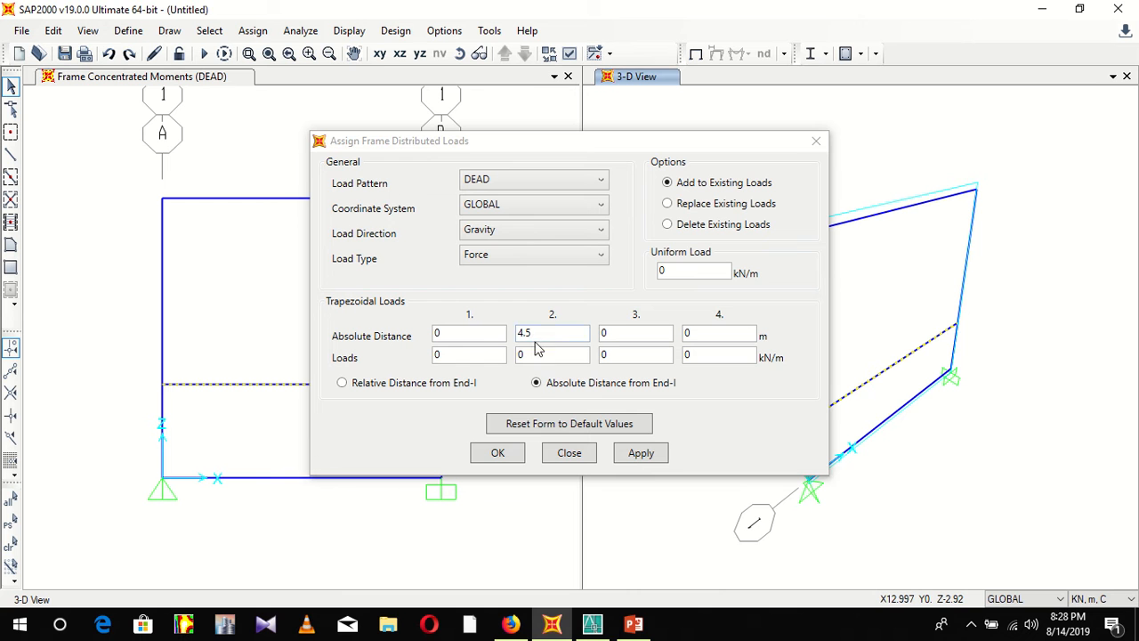
{"action": "double_click", "coordinate": [536, 355]}
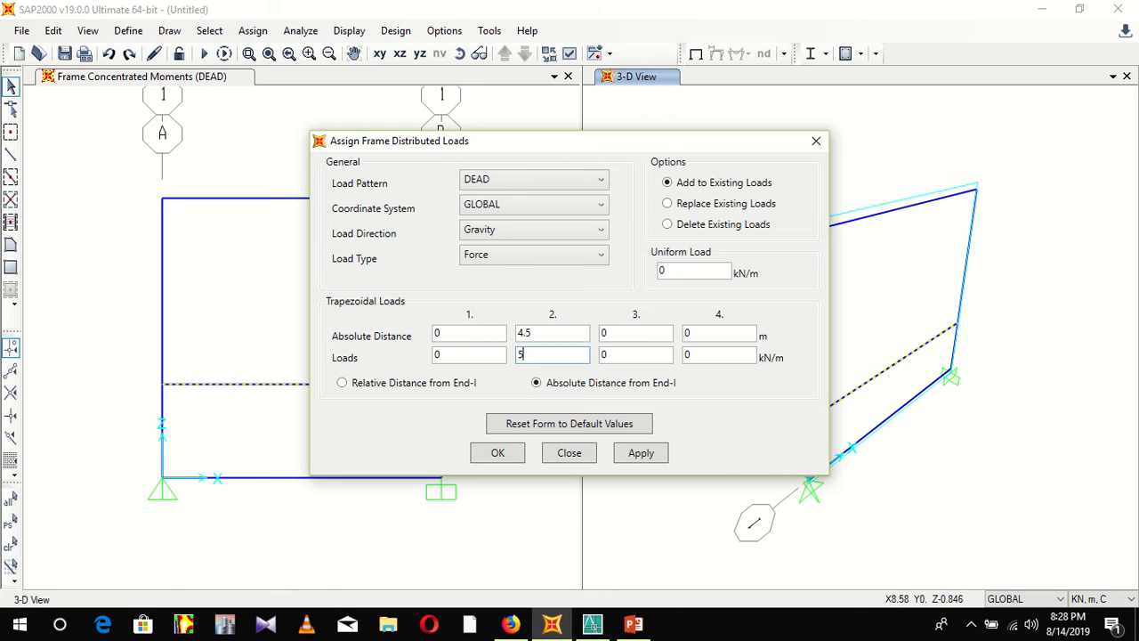
{"action": "double_click", "coordinate": [651, 332]}
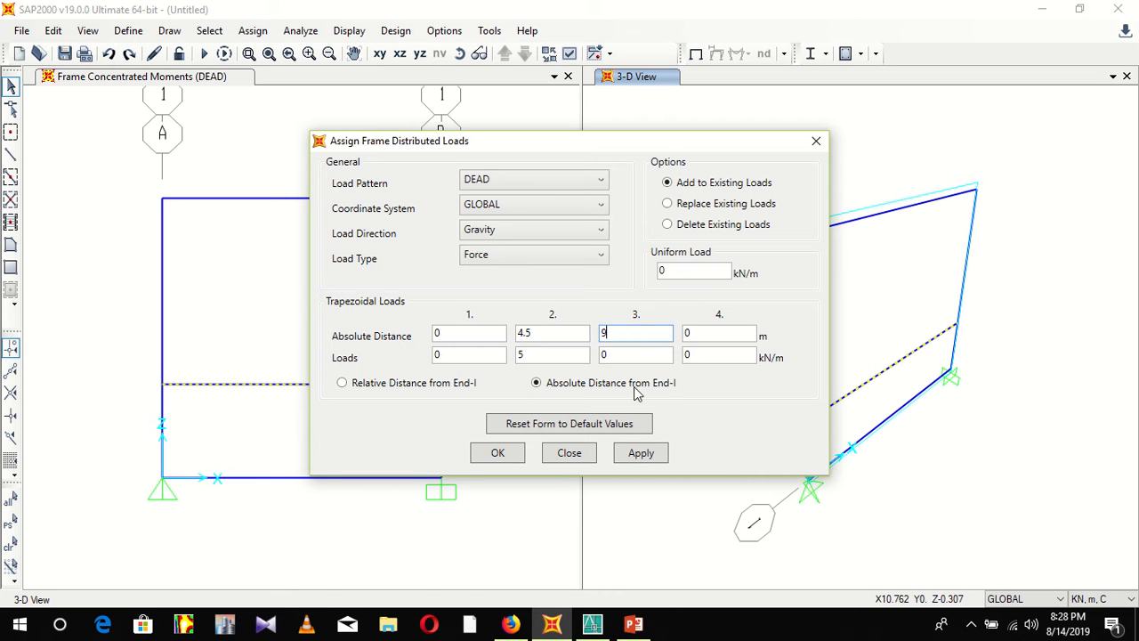
{"action": "left_click", "coordinate": [637, 458]}
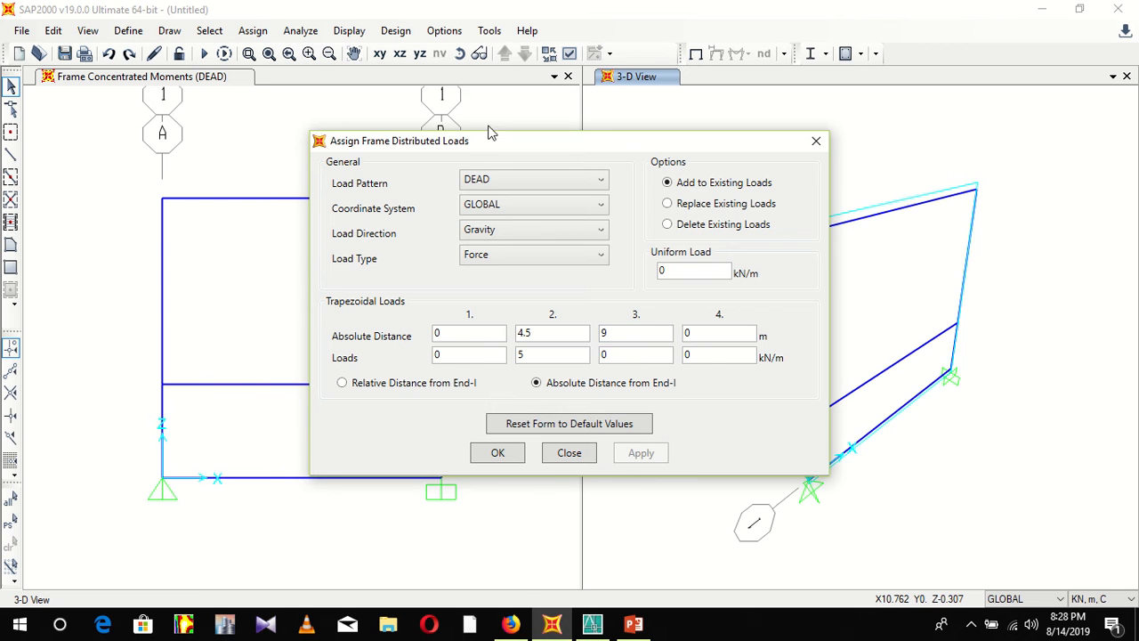
Step: Apply the same triangular load once more to the beam at Z=3 m, adding it to the existing loads
{"action": "left_click_drag", "start_coordinate": [495, 143], "coordinate": [715, 121]}
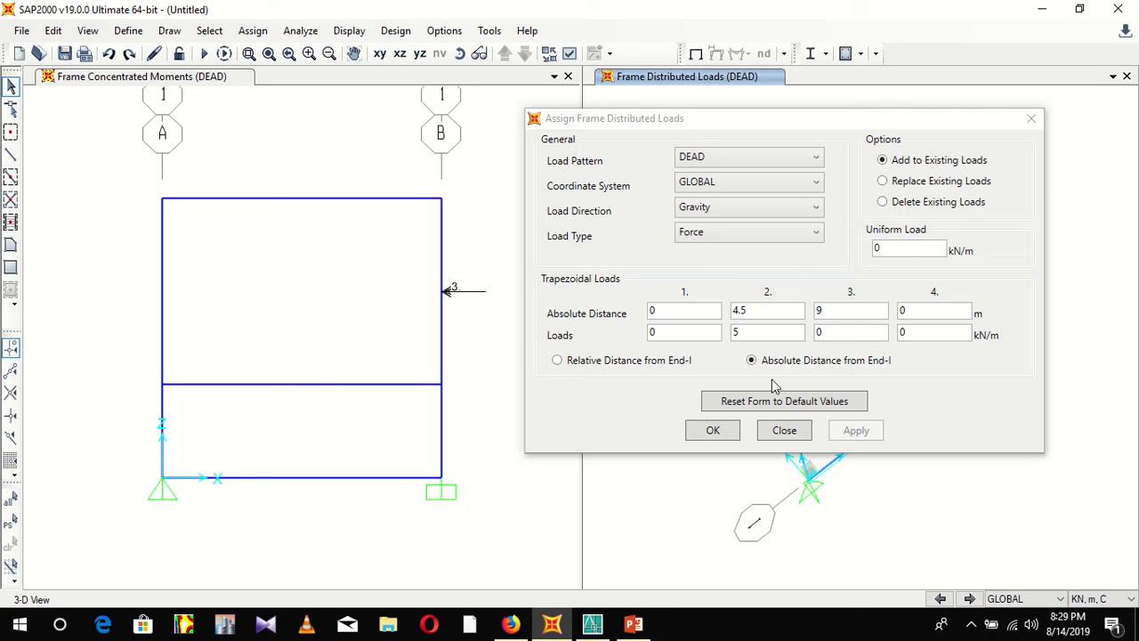
{"action": "left_click", "coordinate": [348, 384]}
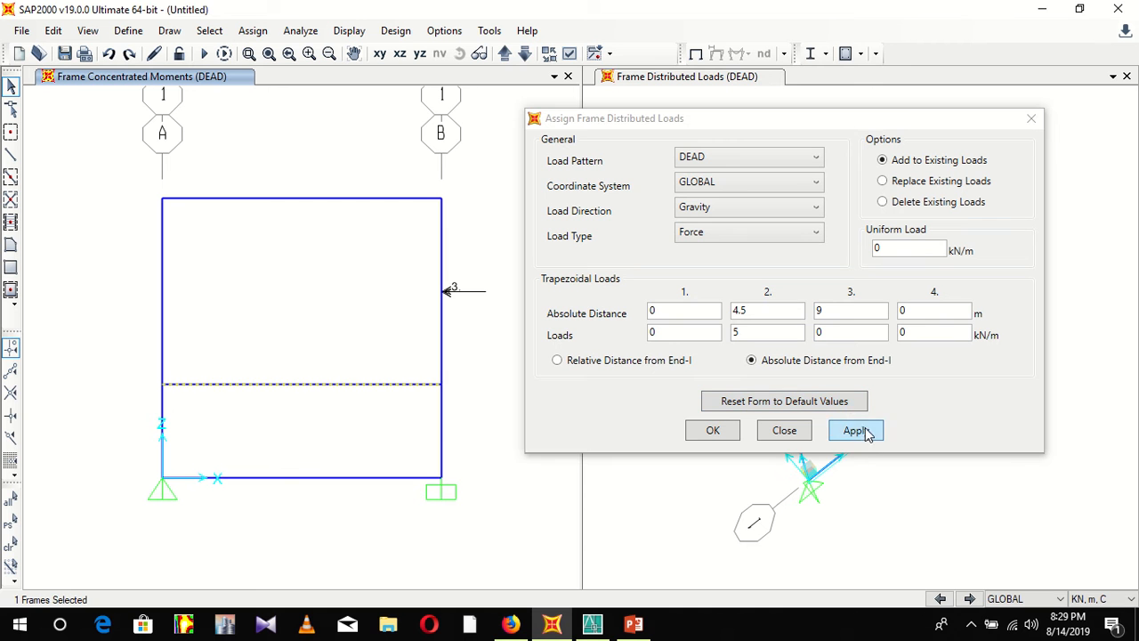
{"action": "left_click", "coordinate": [856, 430]}
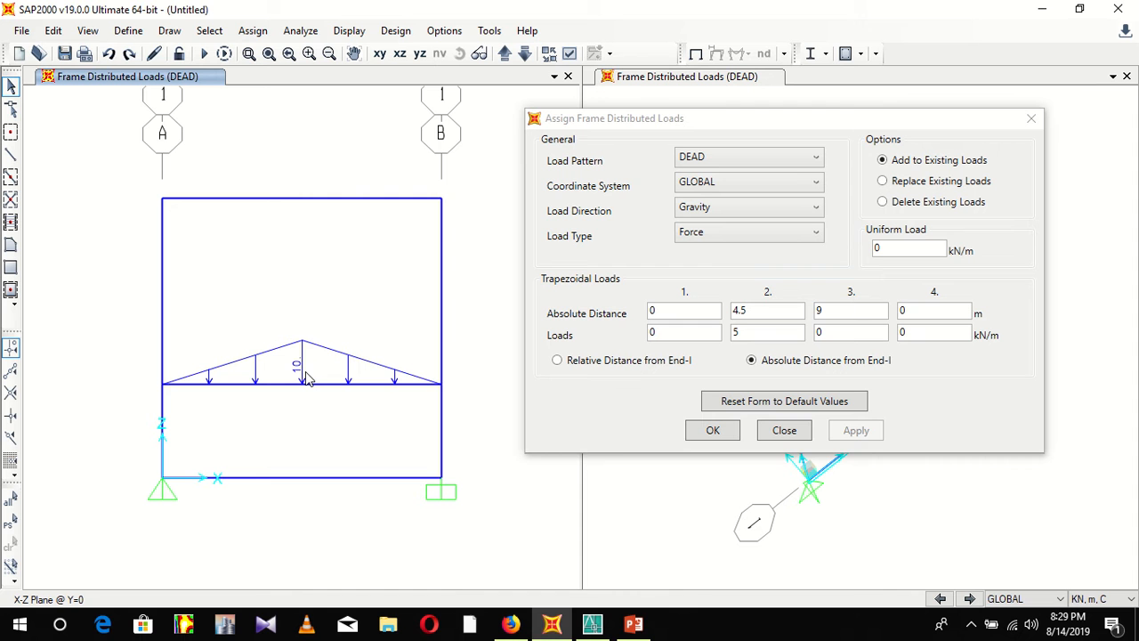
Step: Replace the existing distributed loads on the beam at Z=3 m with the triangular load peaking at 5 kN/m at 4.5 m
{"action": "left_click", "coordinate": [726, 236]}
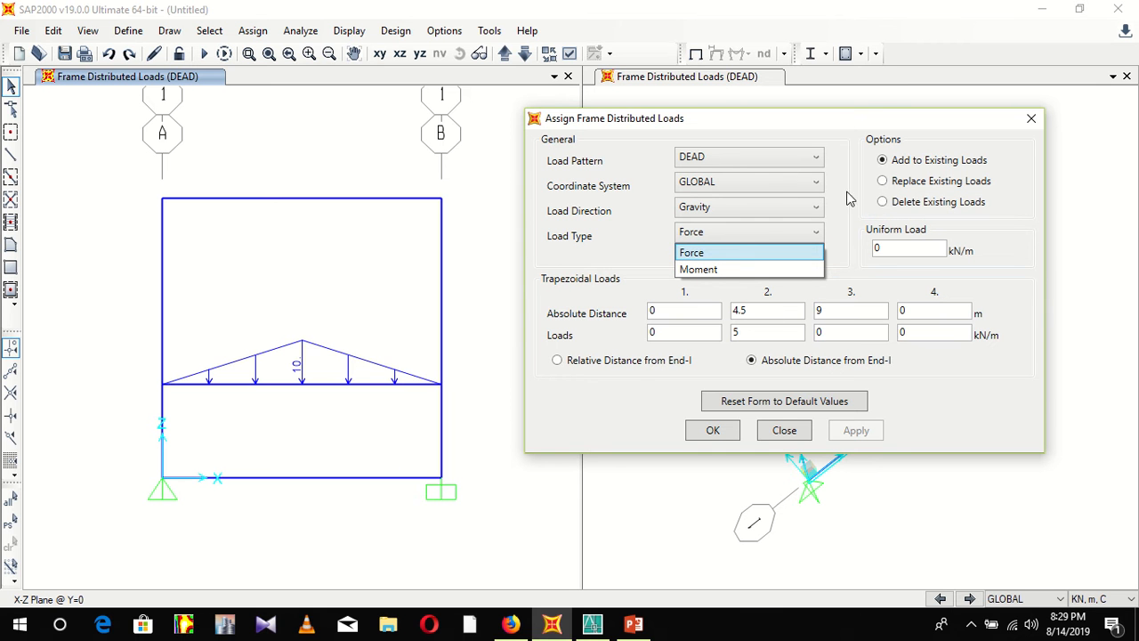
{"action": "left_click", "coordinate": [893, 196]}
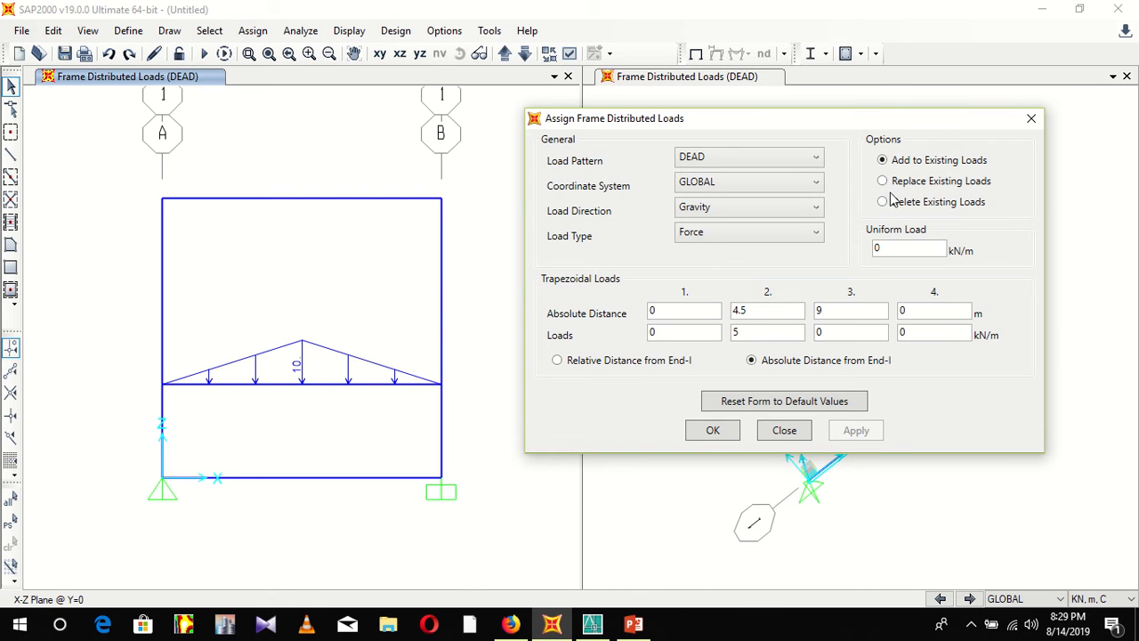
{"action": "left_click", "coordinate": [882, 183]}
{"action": "left_click", "coordinate": [326, 389]}
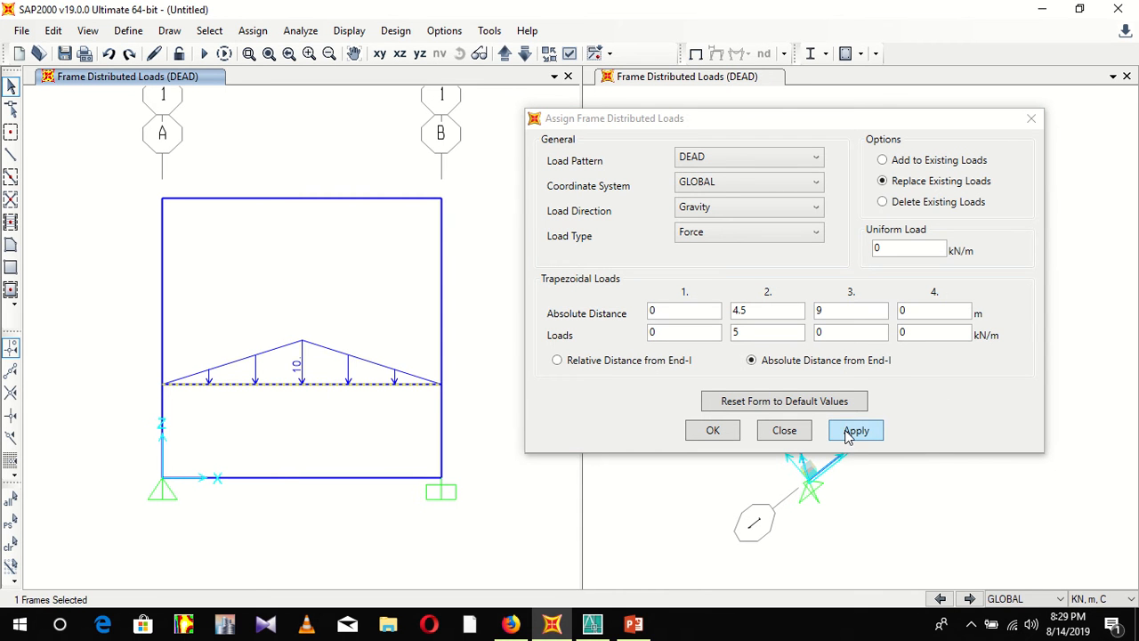
{"action": "left_click", "coordinate": [856, 430]}
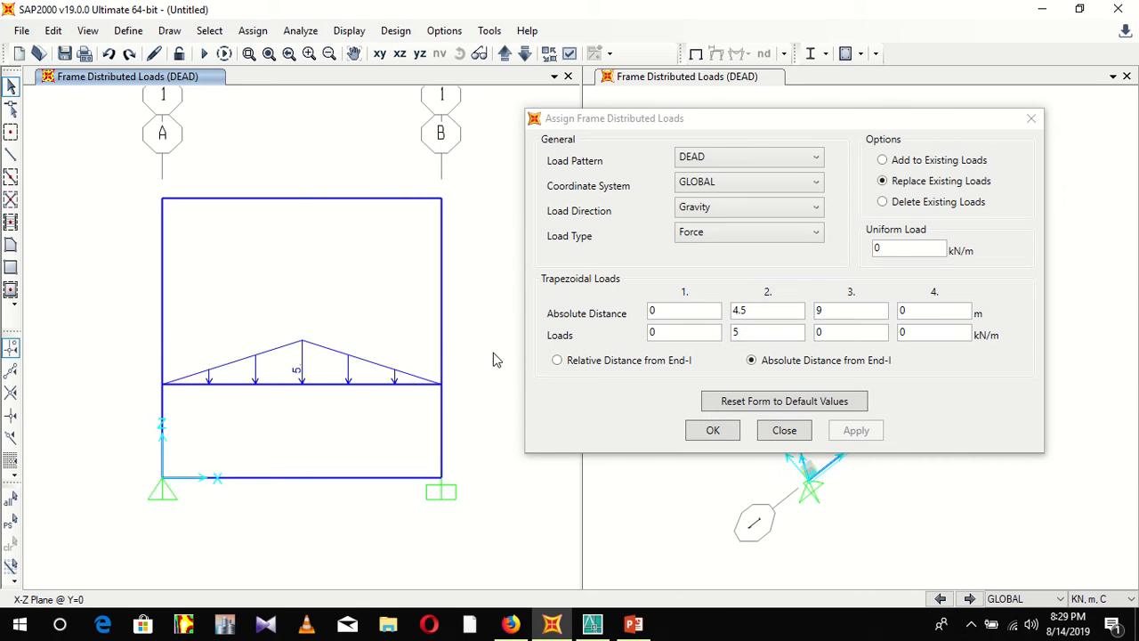
Step: Select the top beam, check its load in the AutoCAD drawing, and set the second trapezoidal point to 3 kN/m at 2 m
{"action": "left_click", "coordinate": [375, 205]}
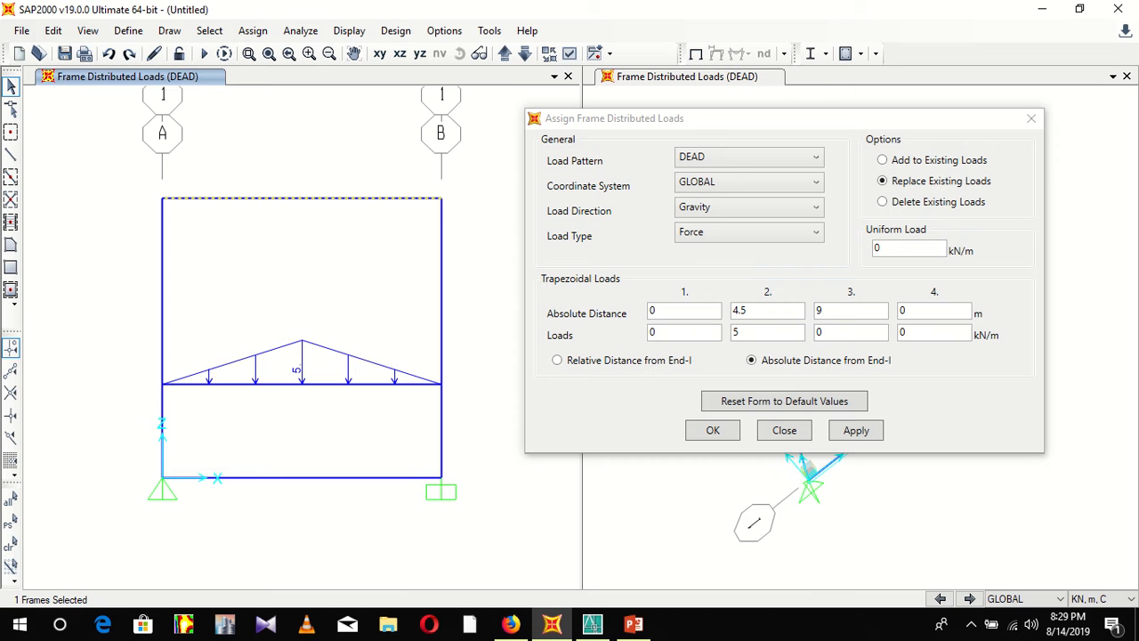
{"action": "left_click", "coordinate": [592, 623]}
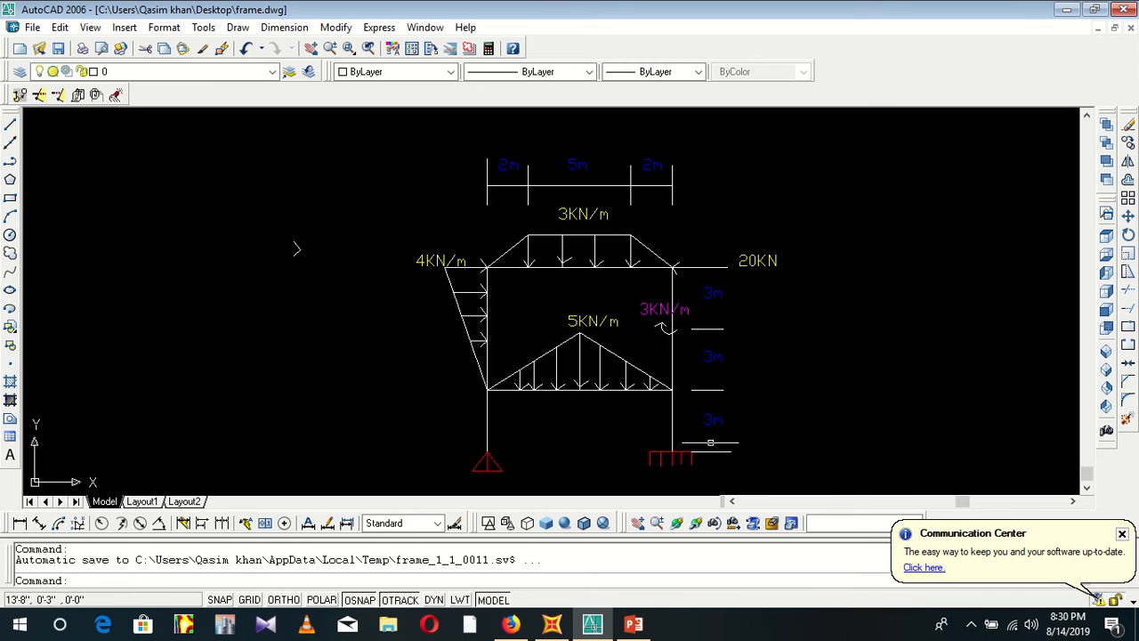
{"action": "left_click", "coordinate": [552, 624]}
{"action": "left_click", "coordinate": [741, 315]}
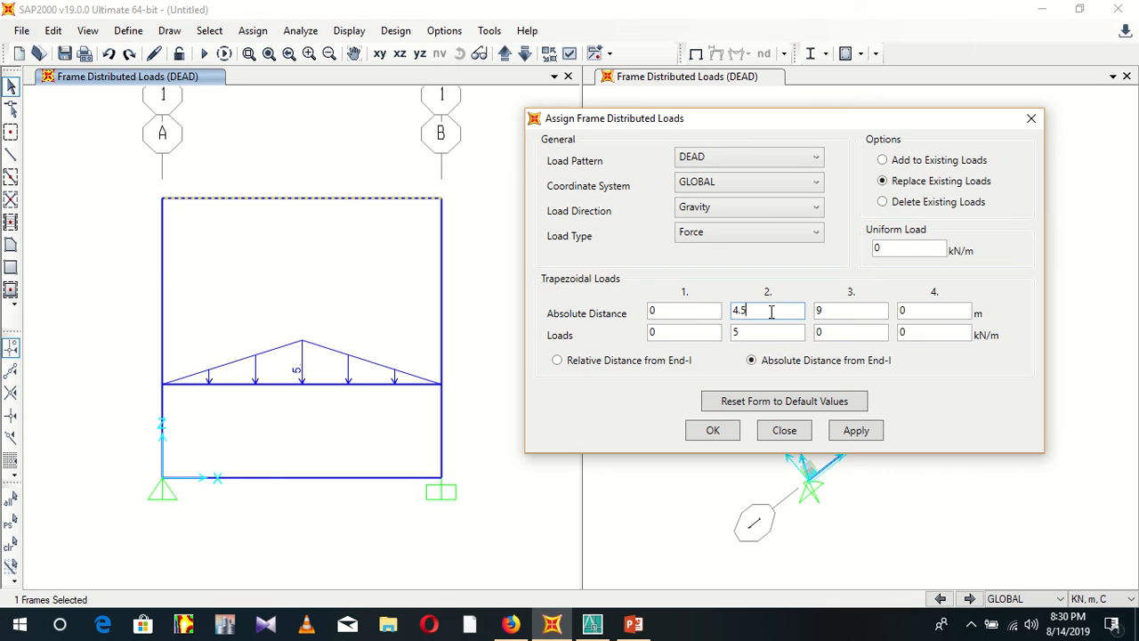
{"action": "double_click", "coordinate": [752, 310]}
{"action": "type", "text": "2"}
{"action": "double_click", "coordinate": [731, 333]}
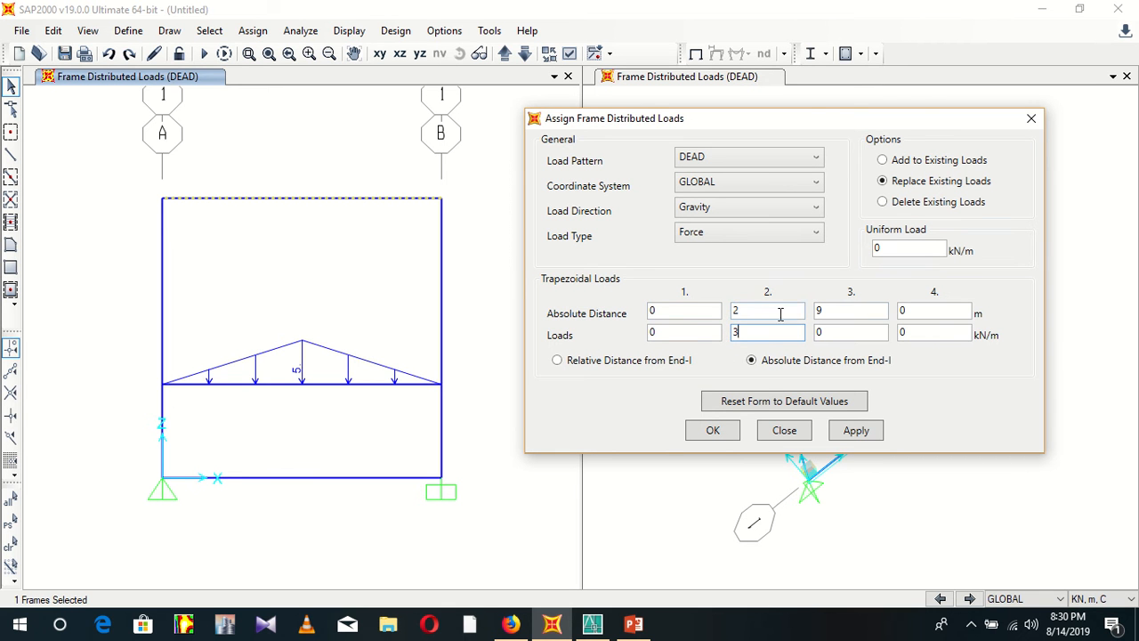
Step: Set the third trapezoidal point to 3 kN/m at 7 m and the fourth distance to 9 m, and apply the load to the top beam
{"action": "double_click", "coordinate": [868, 310]}
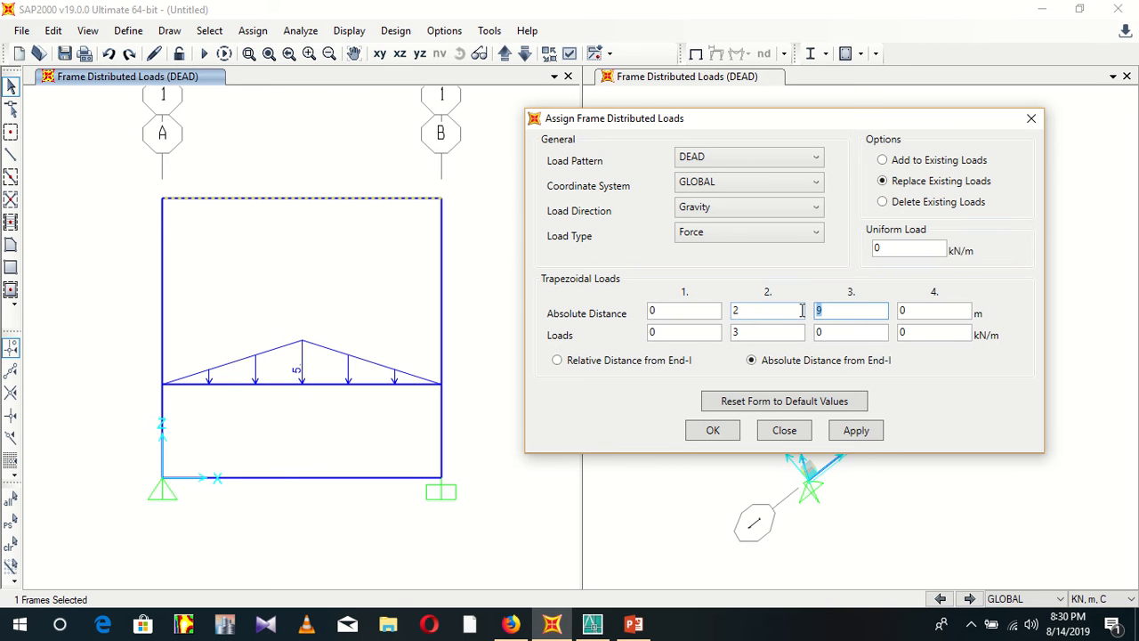
{"action": "type", "text": "7"}
{"action": "double_click", "coordinate": [846, 333]}
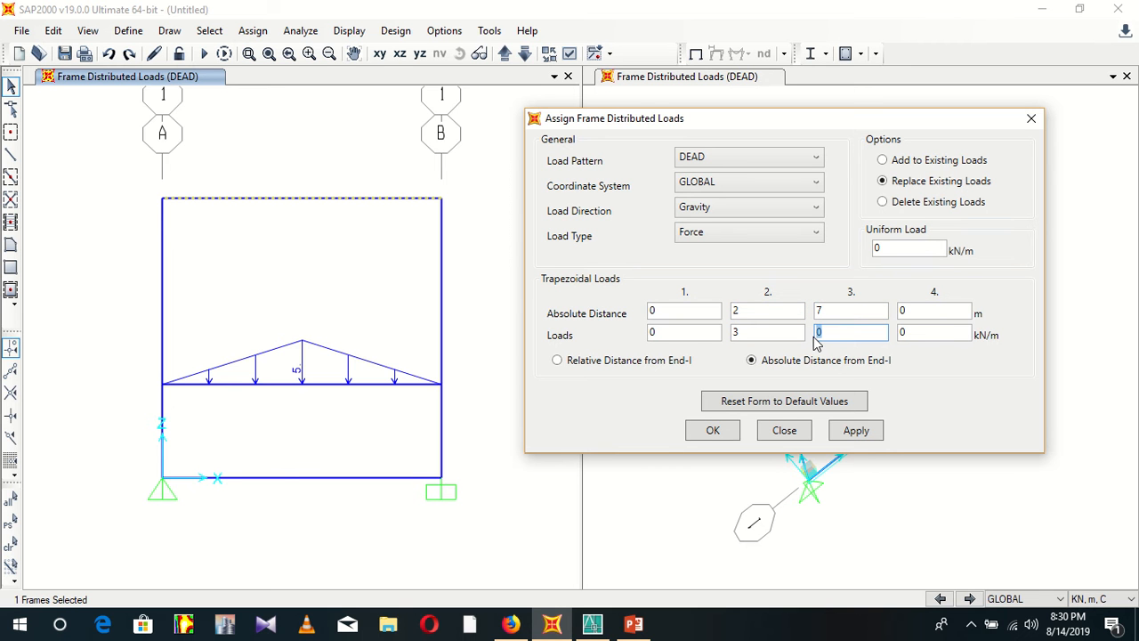
{"action": "double_click", "coordinate": [912, 312]}
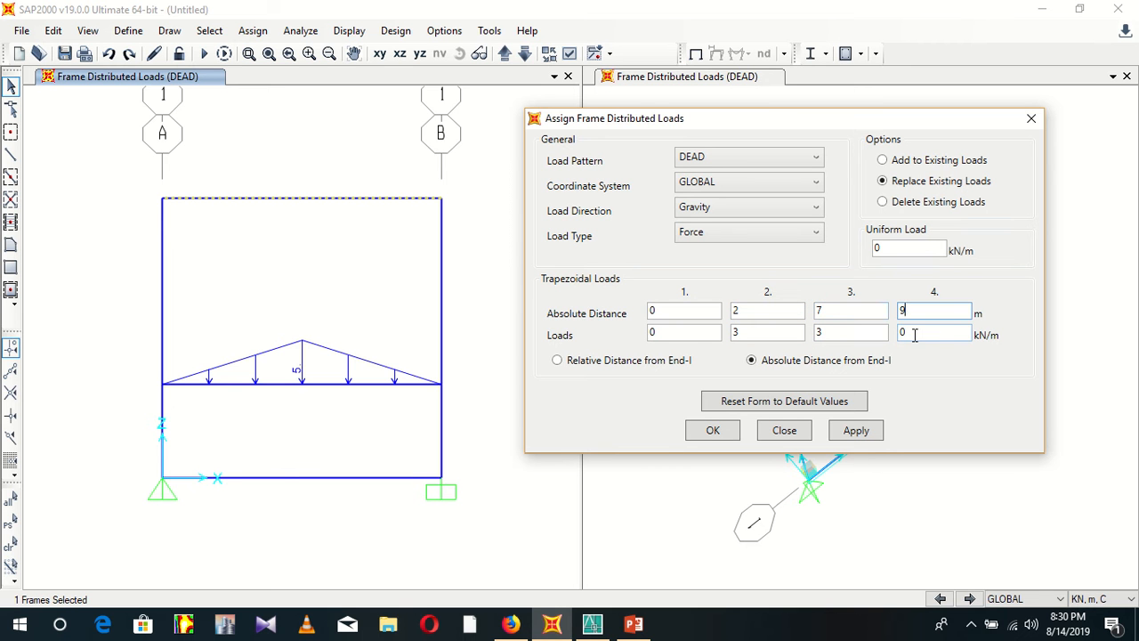
{"action": "left_click", "coordinate": [592, 623]}
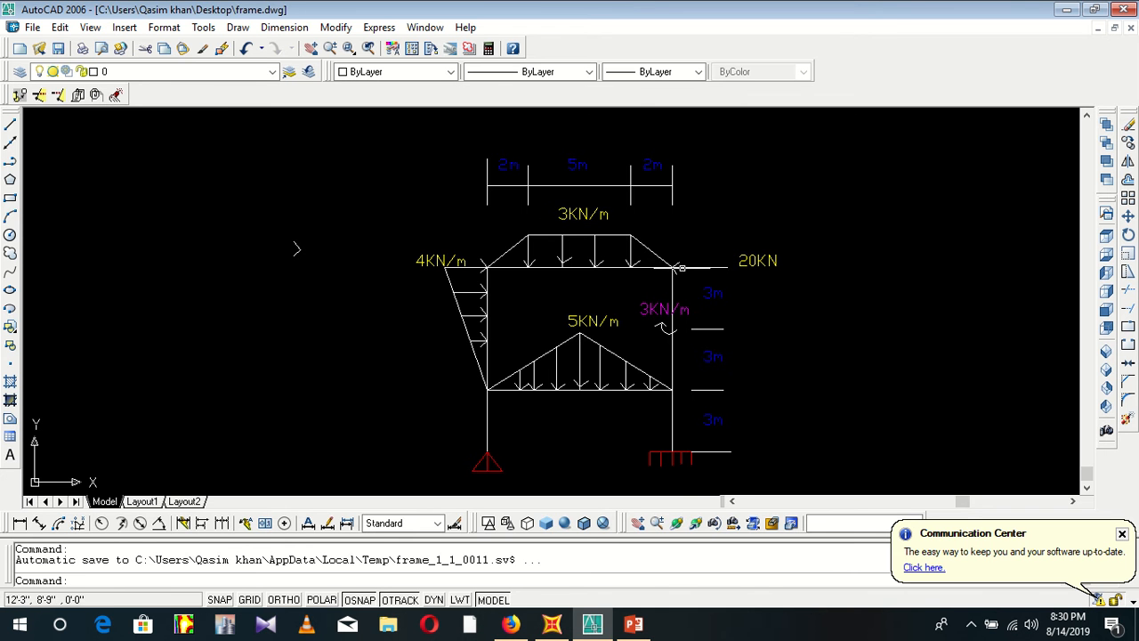
{"action": "left_click", "coordinate": [634, 624]}
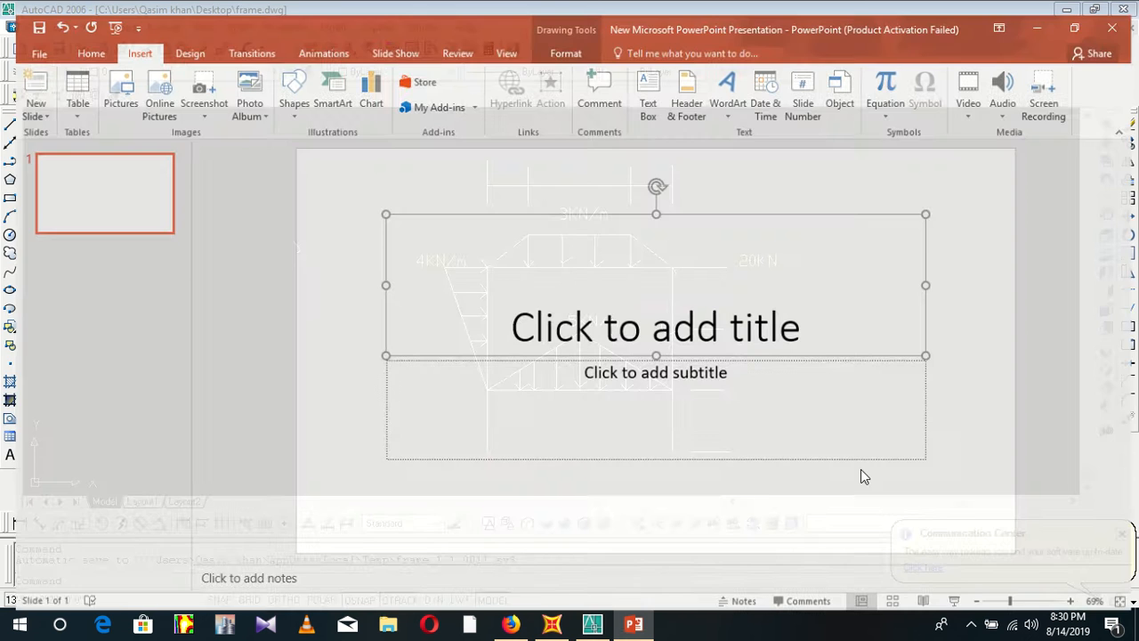
{"action": "left_click", "coordinate": [551, 624]}
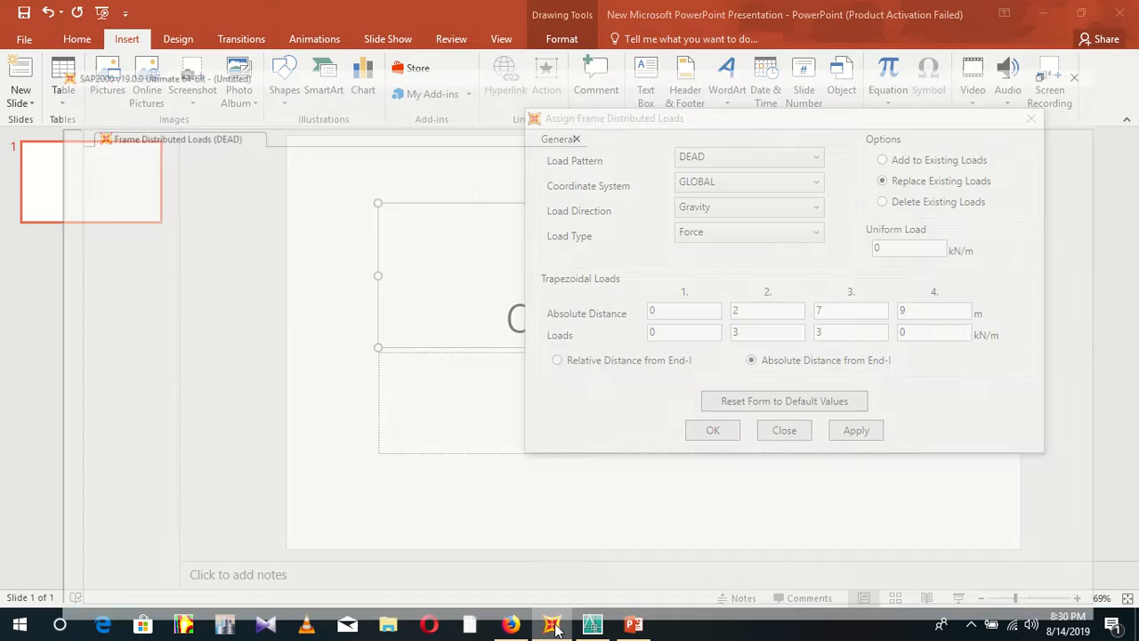
{"action": "left_click", "coordinate": [856, 433]}
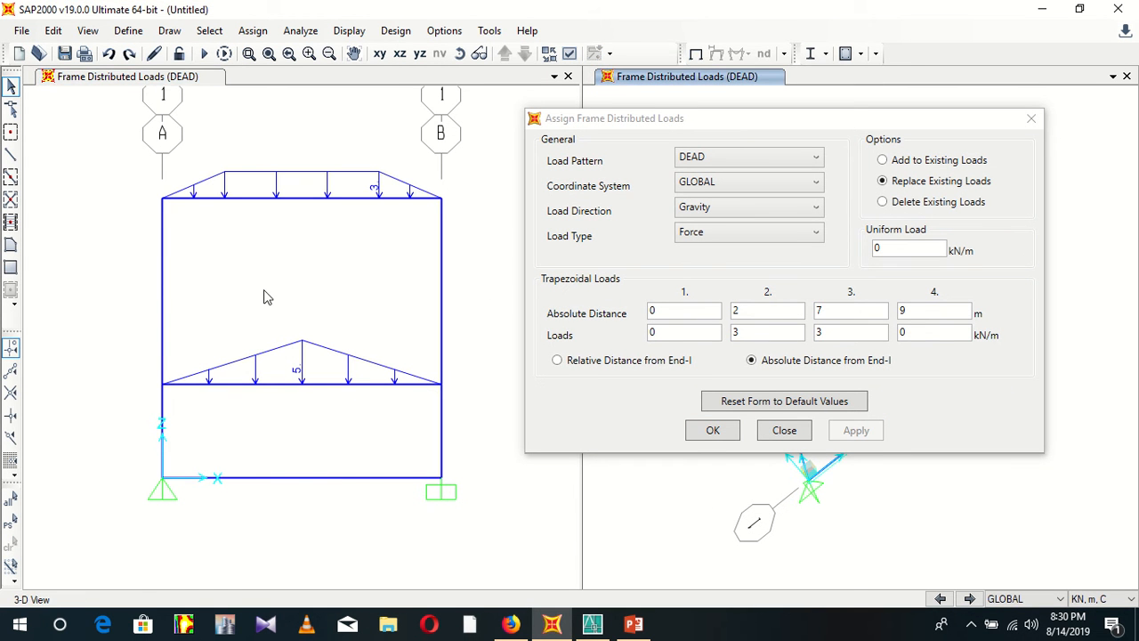
Step: Select the grid A column above Z=3 m, check its load in the AutoCAD drawing, and set the second trapezoidal point to 4 kN/m at 6 m
{"action": "left_click", "coordinate": [161, 294]}
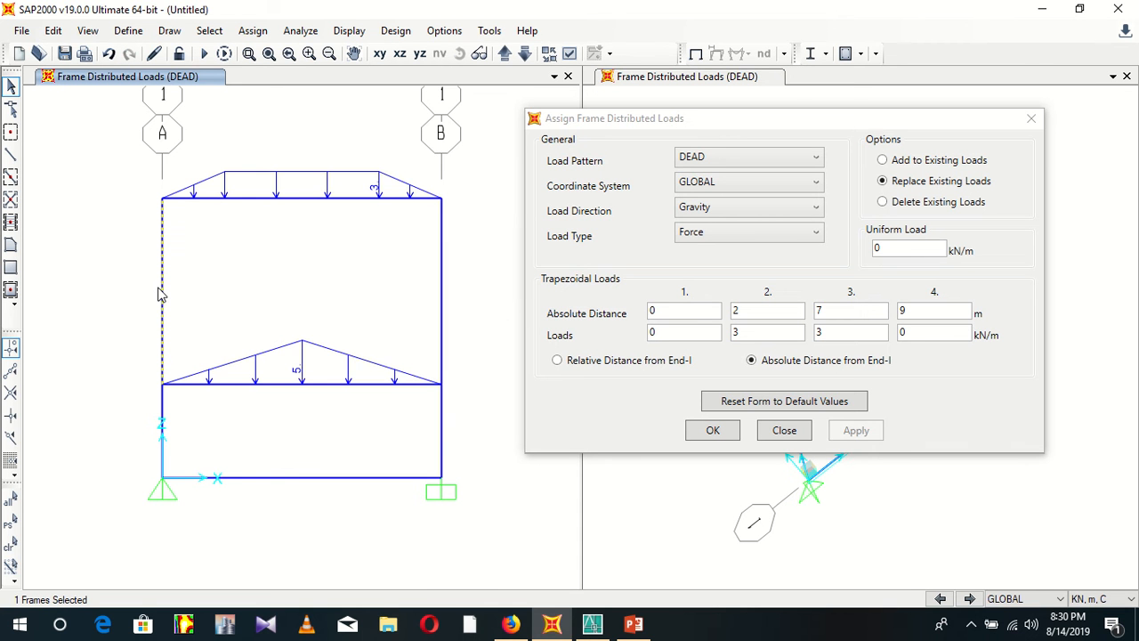
{"action": "left_click", "coordinate": [590, 627]}
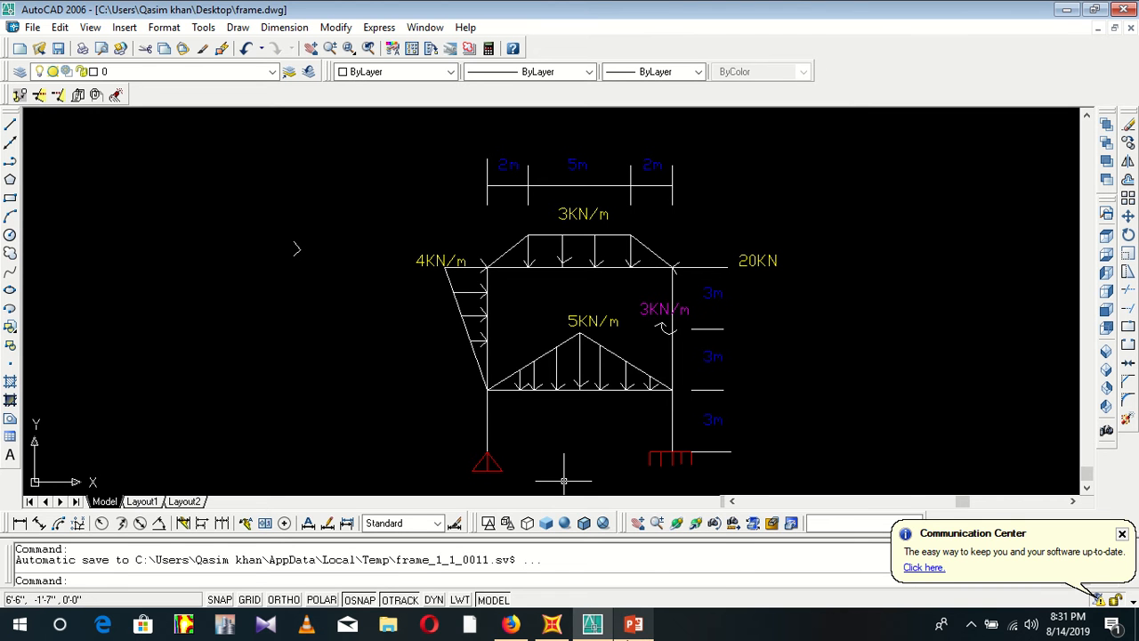
{"action": "mouse_move", "coordinate": [515, 629]}
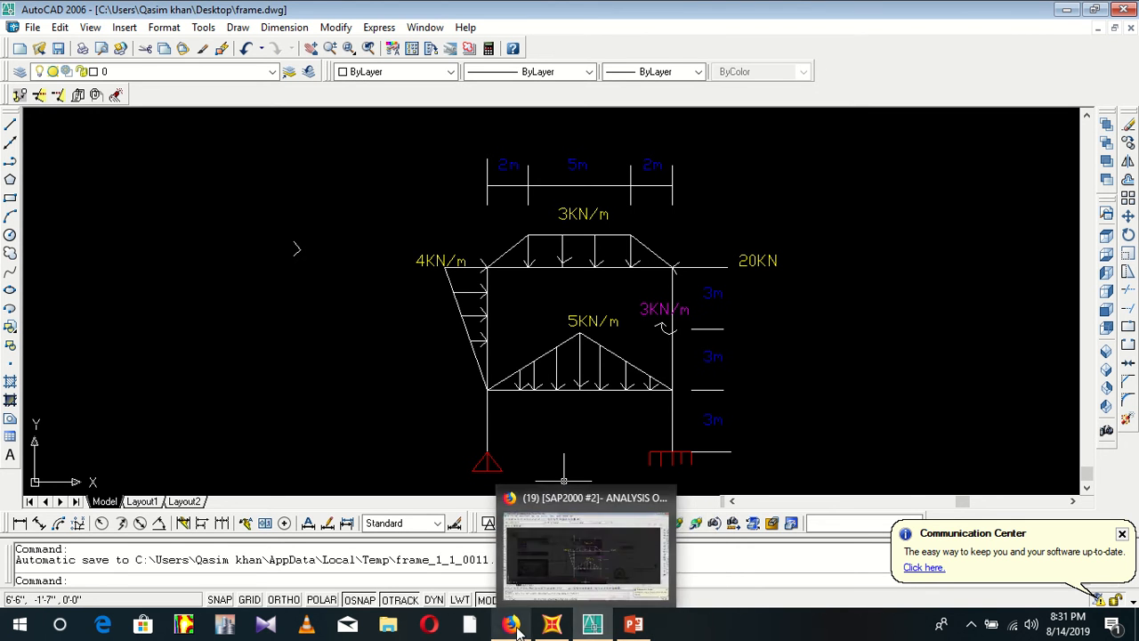
{"action": "left_click", "coordinate": [552, 624]}
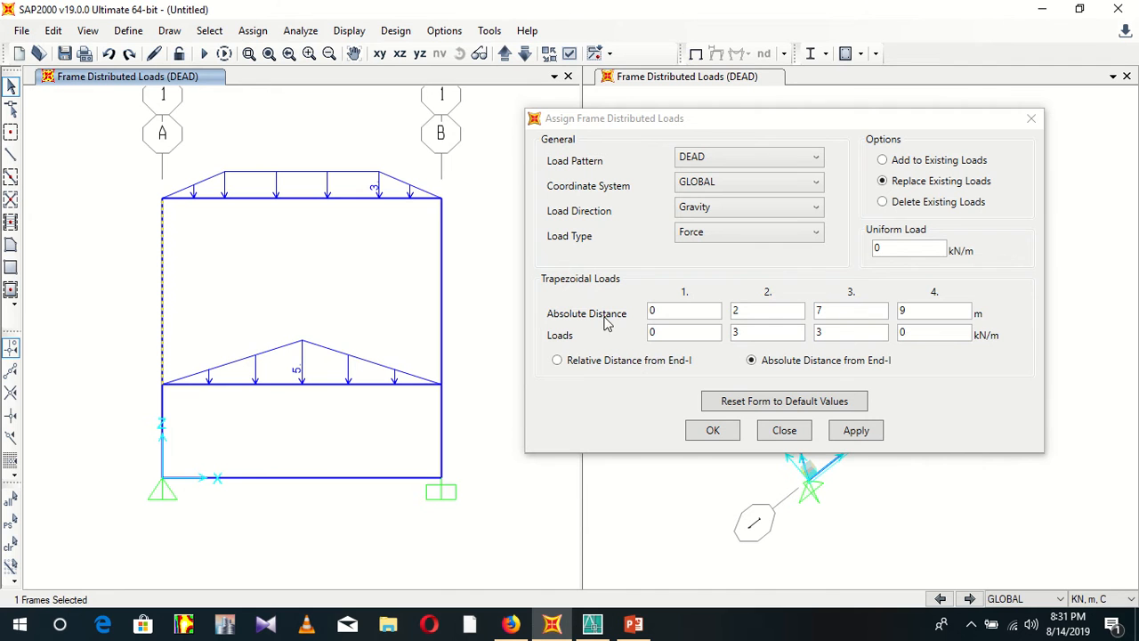
{"action": "left_click", "coordinate": [763, 313]}
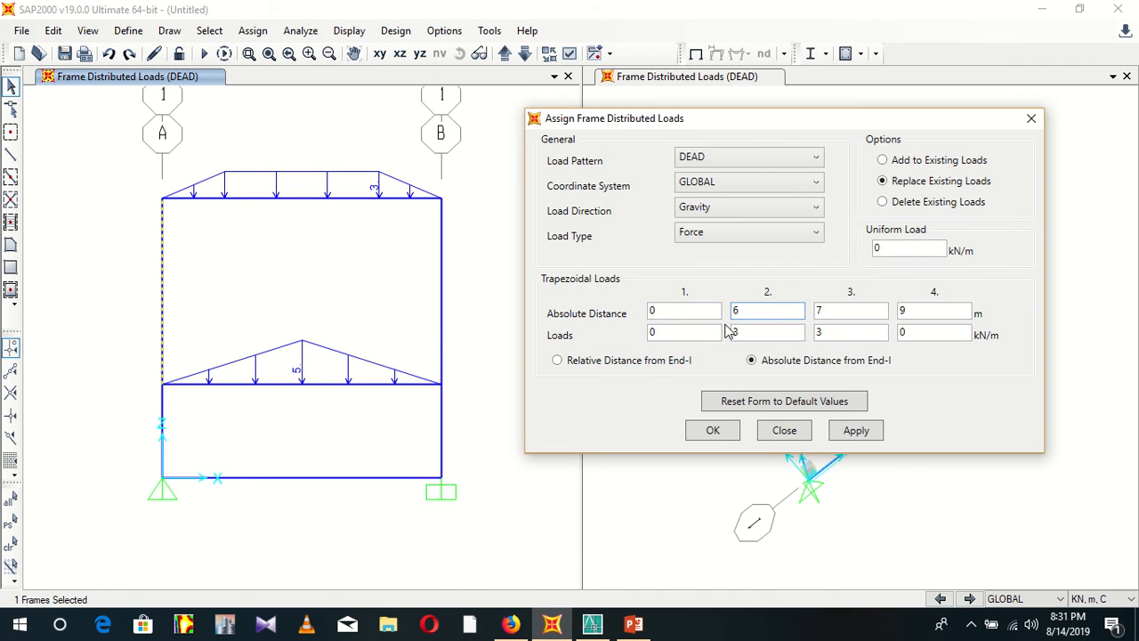
{"action": "left_click", "coordinate": [788, 331]}
{"action": "type", "text": "4"}
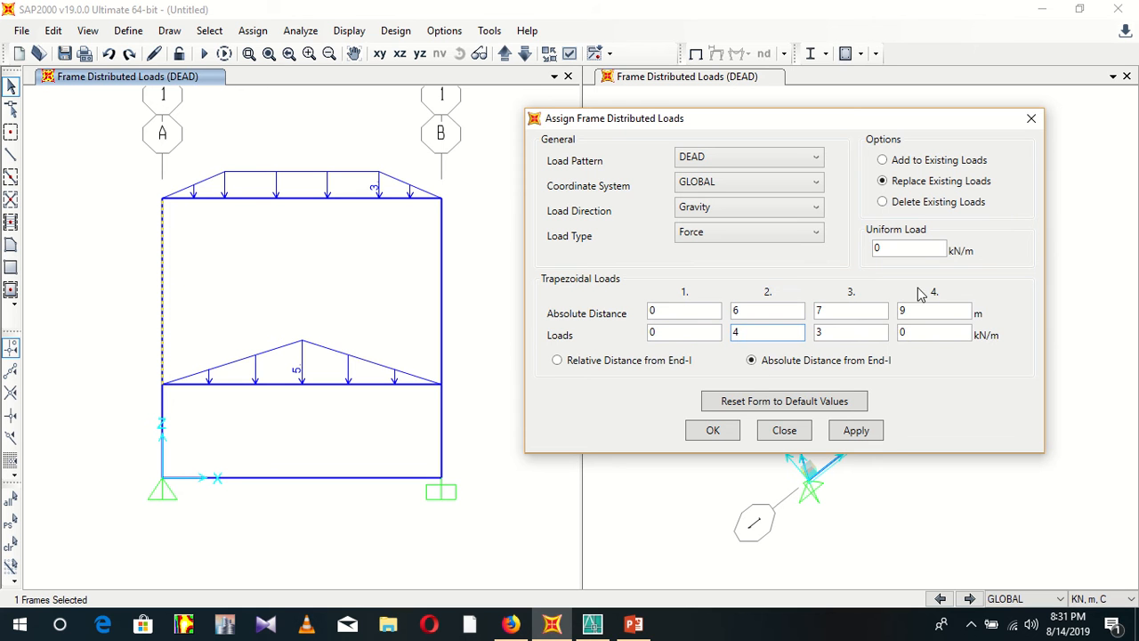
Step: Reset the third trapezoidal distance and load and the fourth distance to 0 for the upper grid A column
{"action": "left_click", "coordinate": [868, 305]}
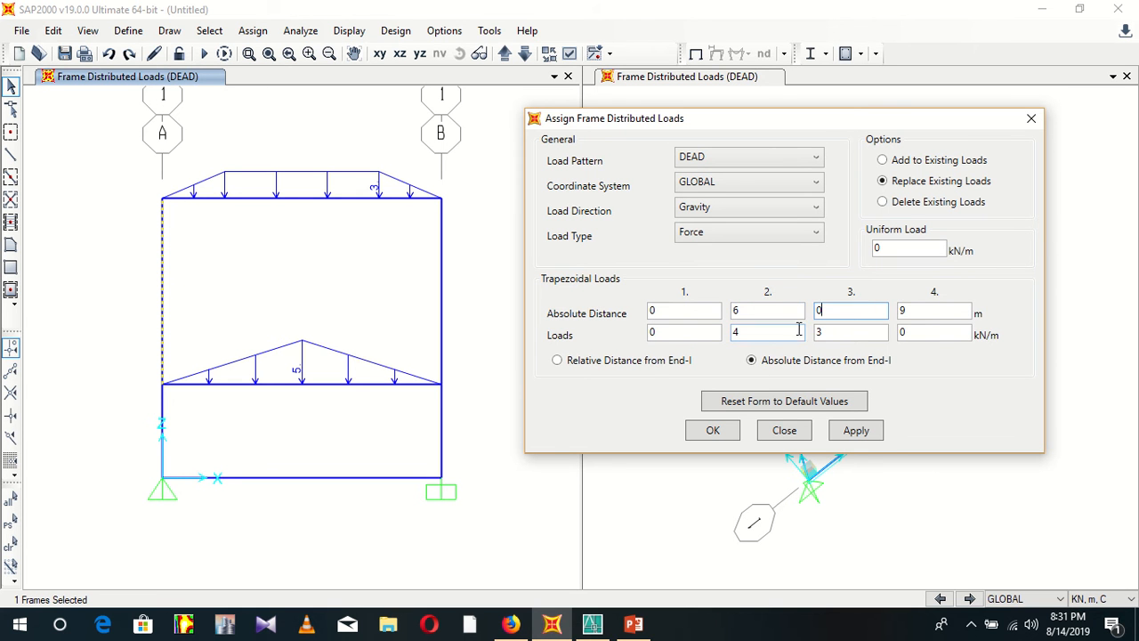
{"action": "left_click", "coordinate": [850, 331]}
{"action": "type", "text": "0"}
{"action": "left_click", "coordinate": [957, 311]}
{"action": "type", "text": "0"}
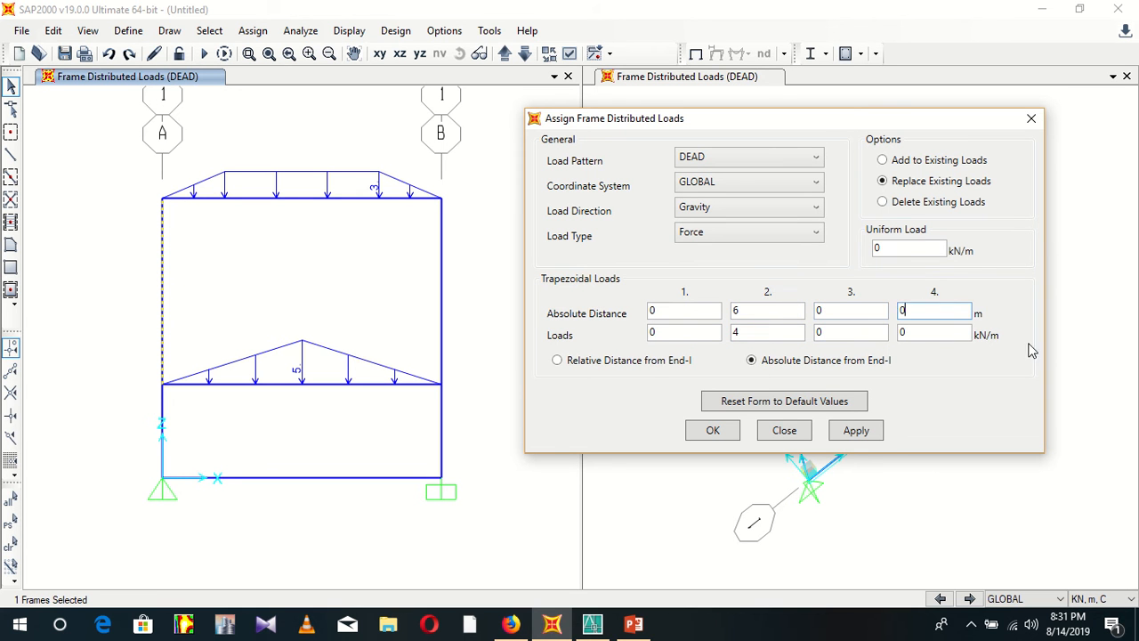
Step: Apply the triangular load to the upper grid A column, and reassign it to that column in the global X direction
{"action": "left_click", "coordinate": [852, 430]}
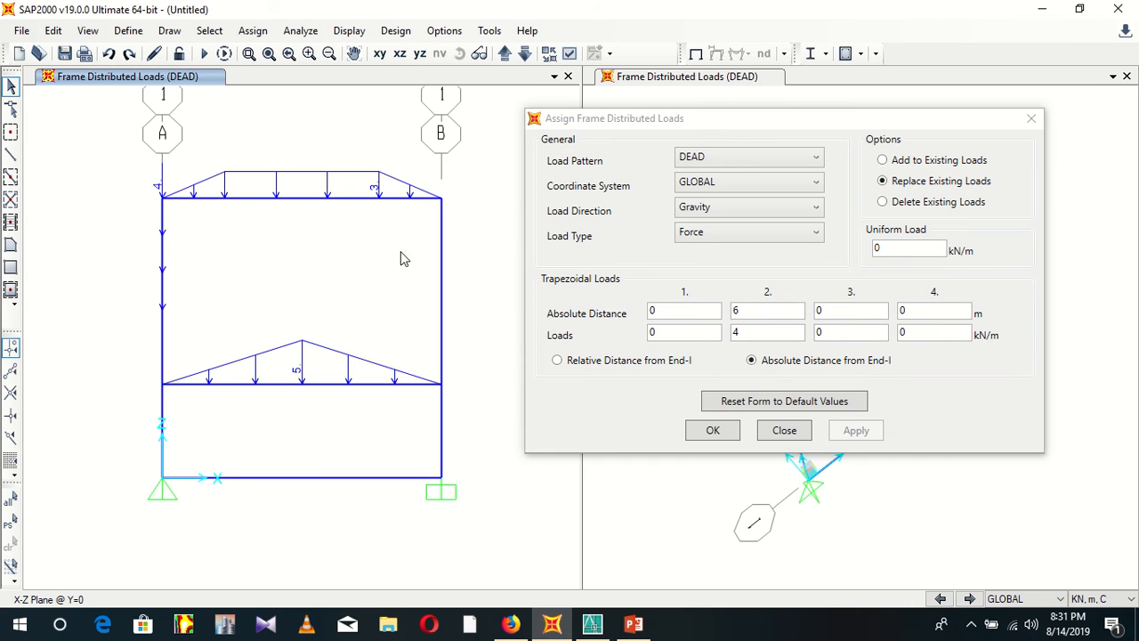
{"action": "left_click", "coordinate": [163, 267]}
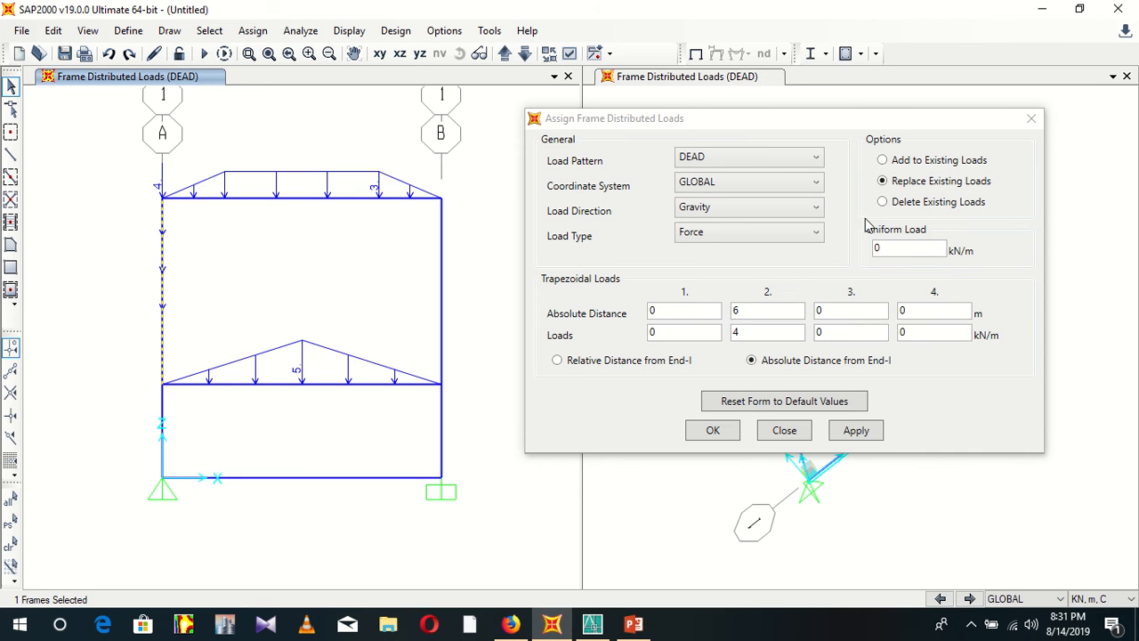
{"action": "left_click", "coordinate": [789, 209]}
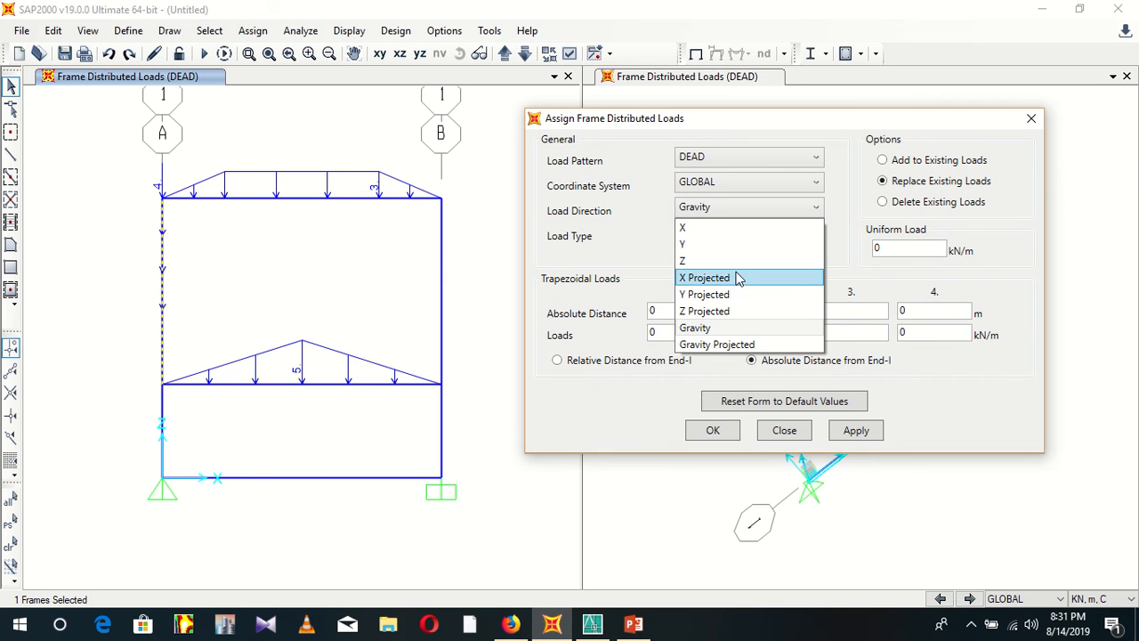
{"action": "left_click", "coordinate": [712, 230]}
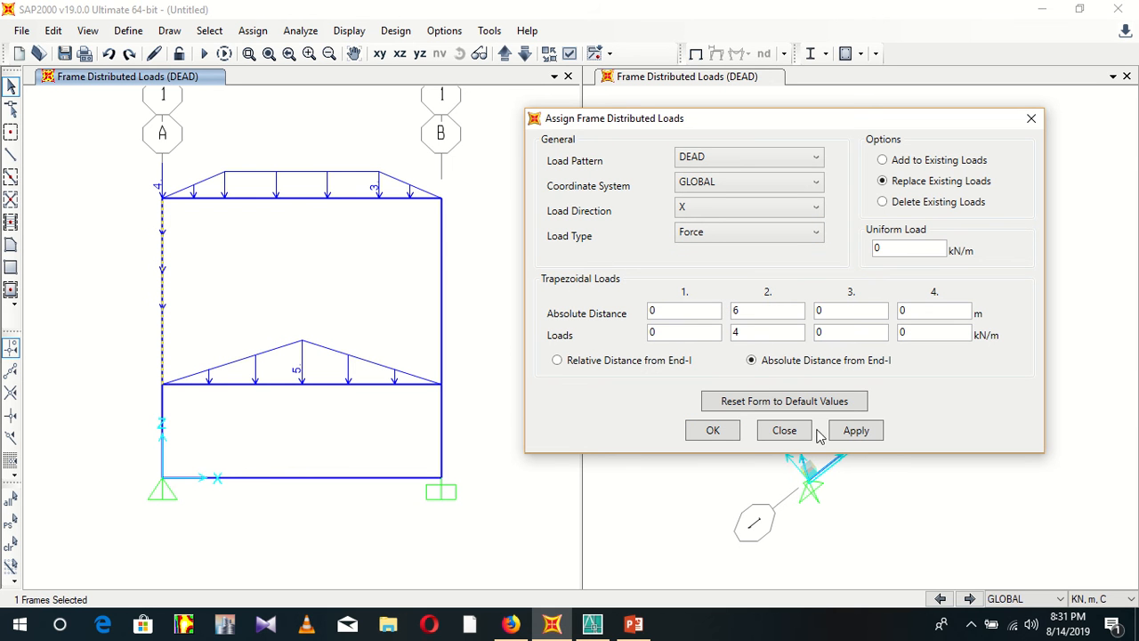
{"action": "left_click", "coordinate": [850, 430]}
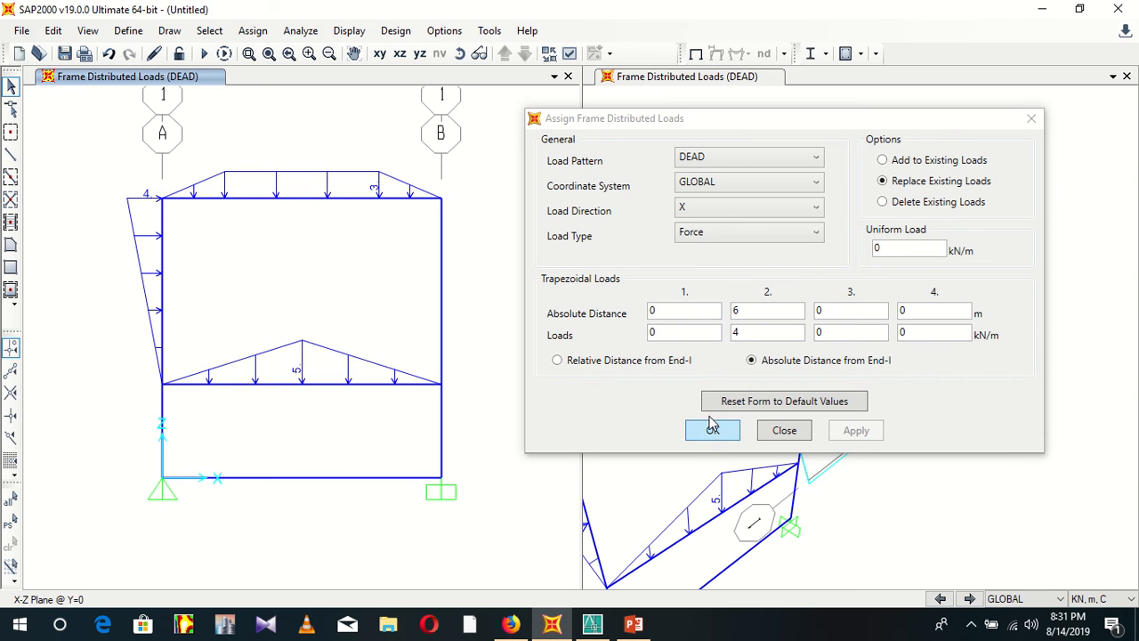
{"action": "left_click", "coordinate": [700, 428]}
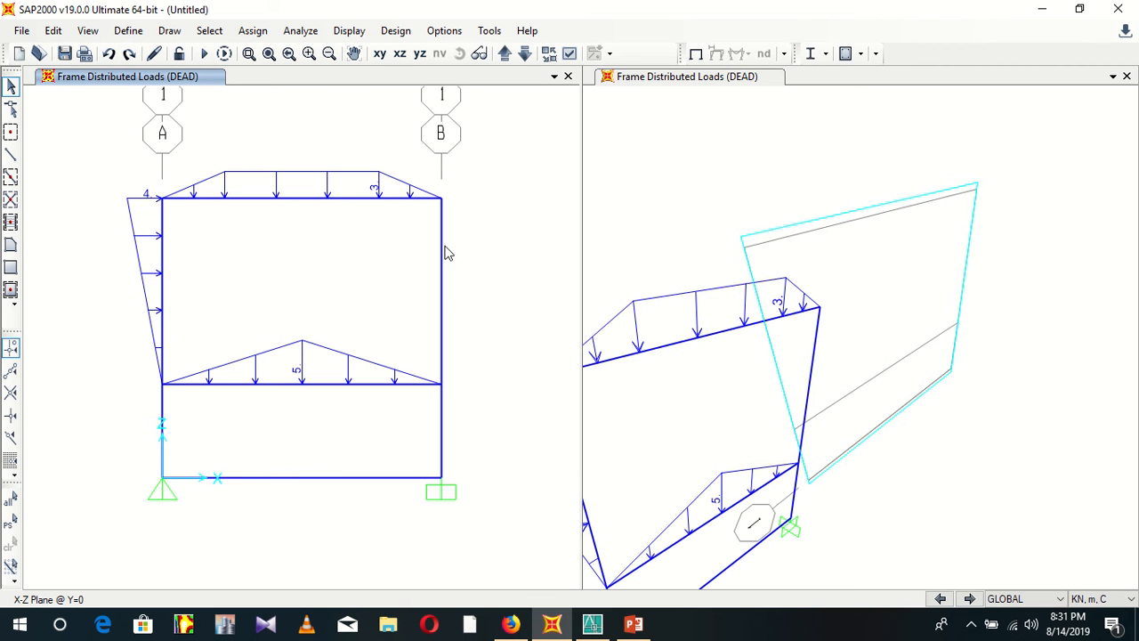
Step: Check the point force and point moment assigned to the grid B column in its line information
{"action": "right_click", "coordinate": [442, 302]}
{"action": "left_click", "coordinate": [478, 131]}
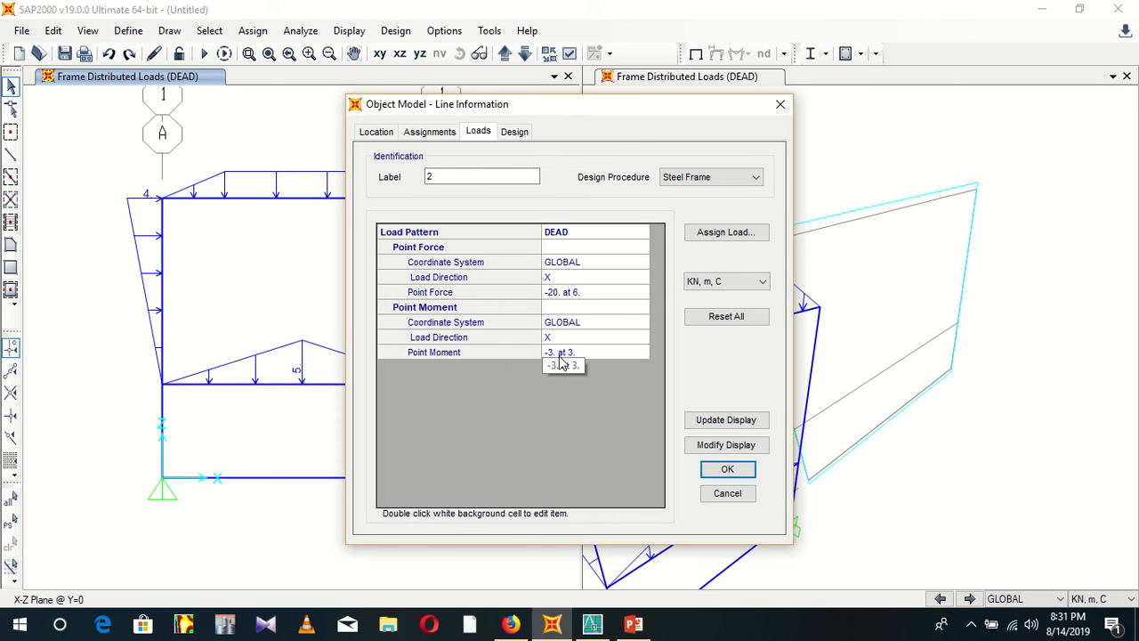
{"action": "left_click", "coordinate": [727, 469]}
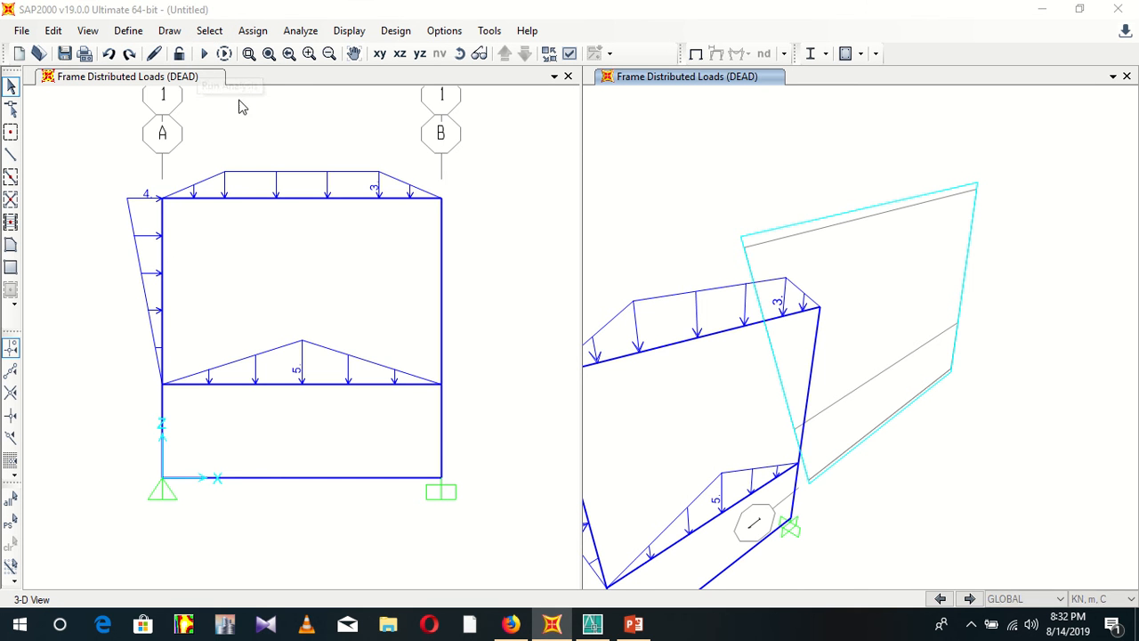
{"action": "key", "text": "F5"}
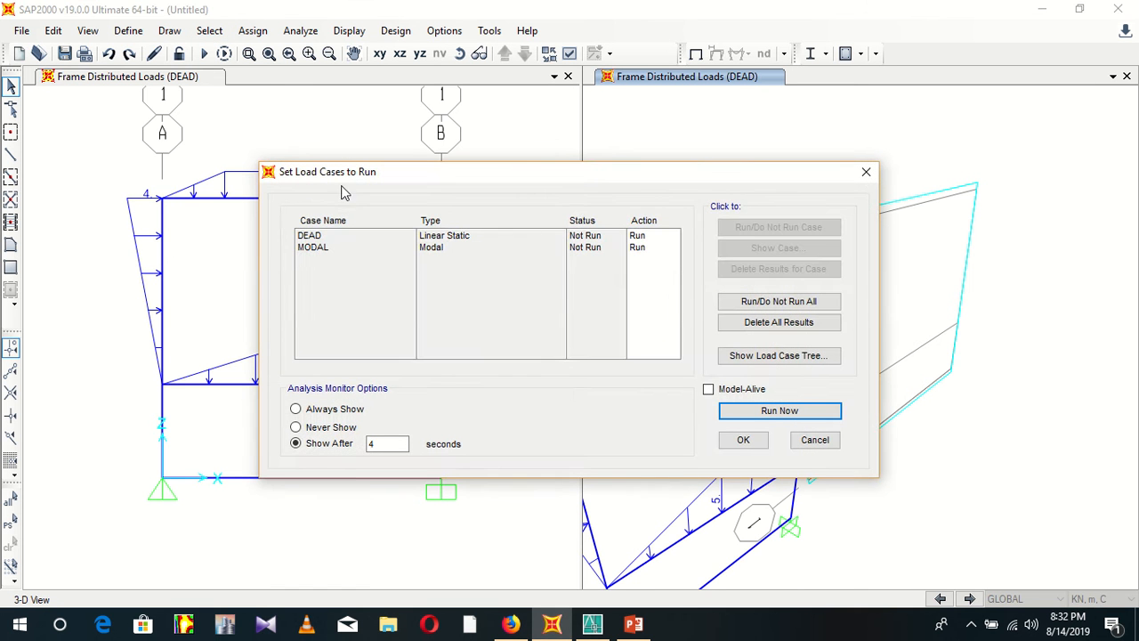
{"action": "left_click", "coordinate": [648, 248]}
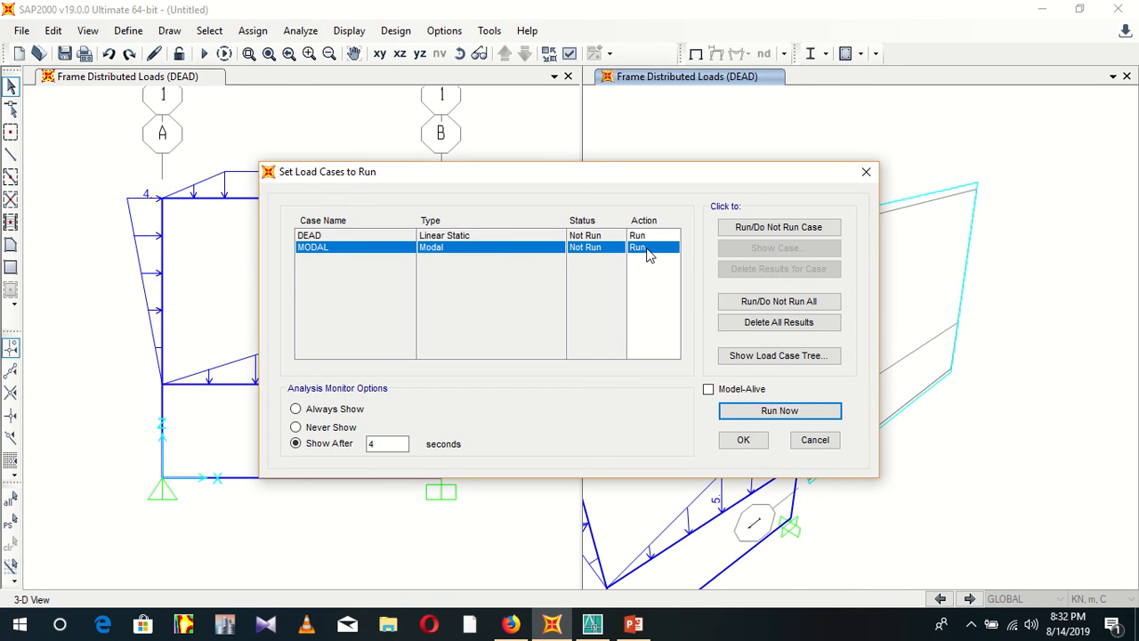
{"action": "left_click", "coordinate": [794, 230]}
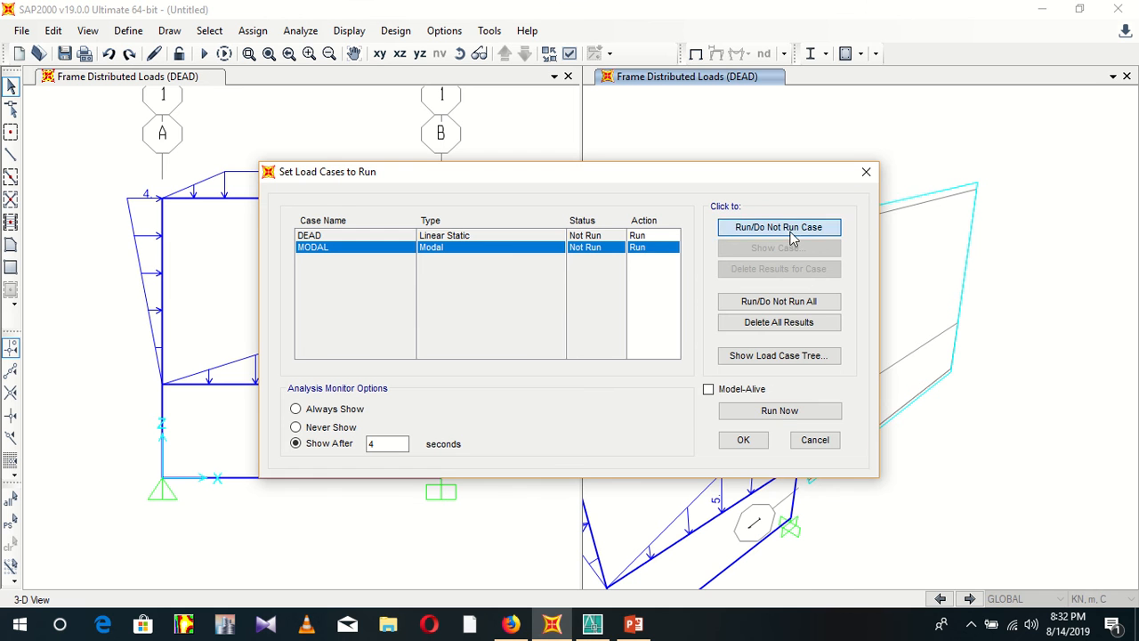
{"action": "left_click", "coordinate": [866, 172]}
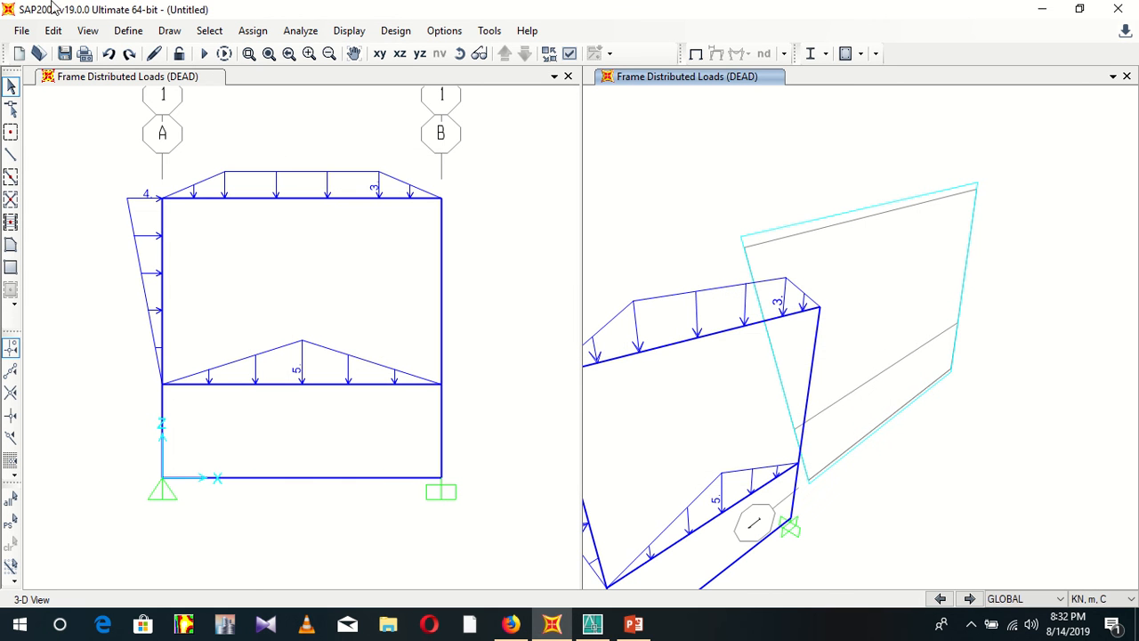
Step: Set the MODAL load case to Do Not Run for the analysis
{"action": "left_click", "coordinate": [206, 54]}
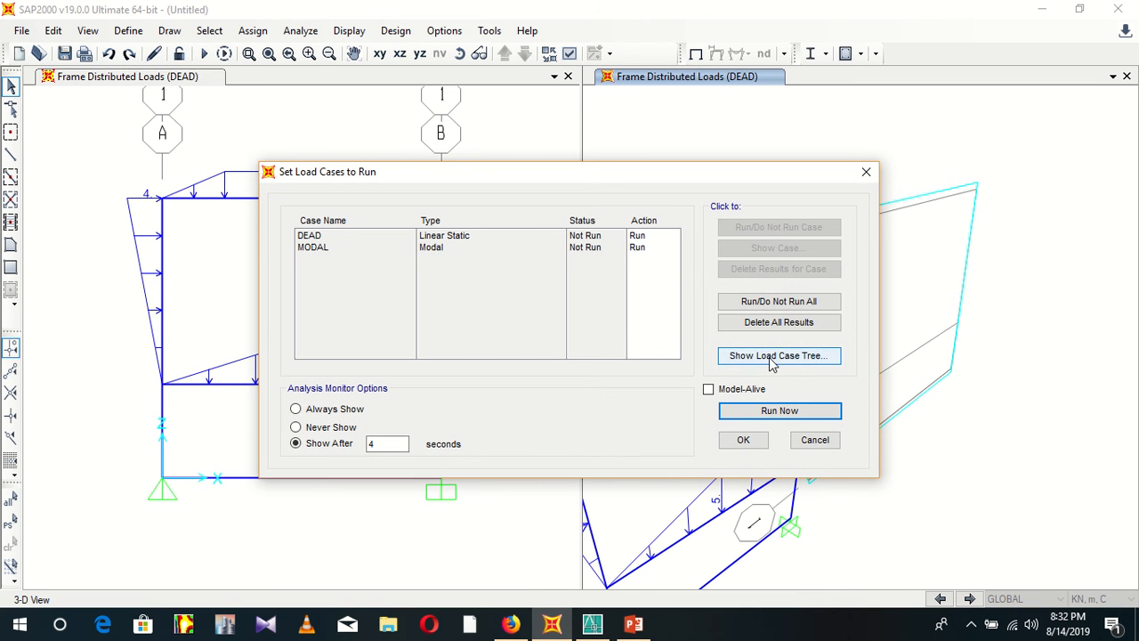
{"action": "left_click", "coordinate": [636, 249]}
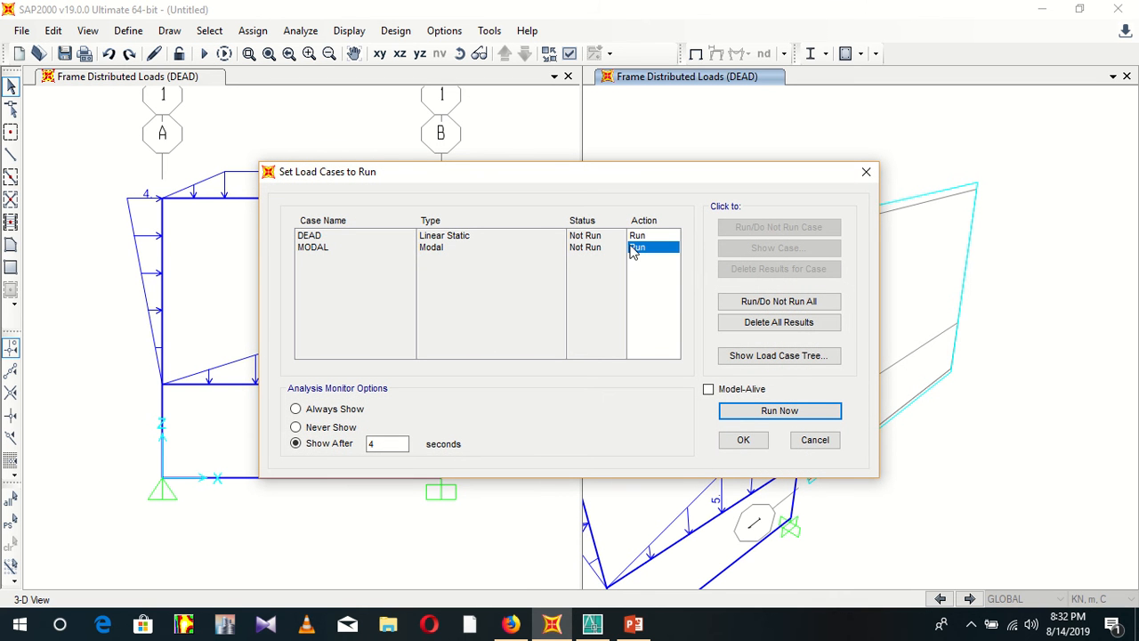
{"action": "left_click", "coordinate": [776, 227]}
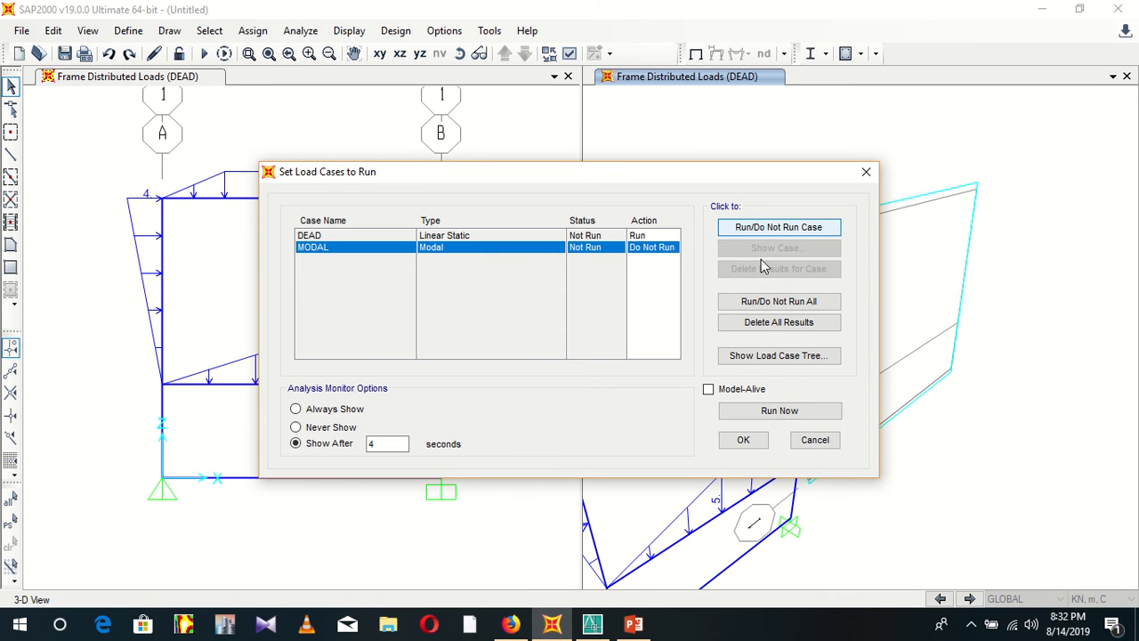
Step: Run the analysis and save the model as ssssw in the saap practice folder
{"action": "left_click", "coordinate": [780, 410]}
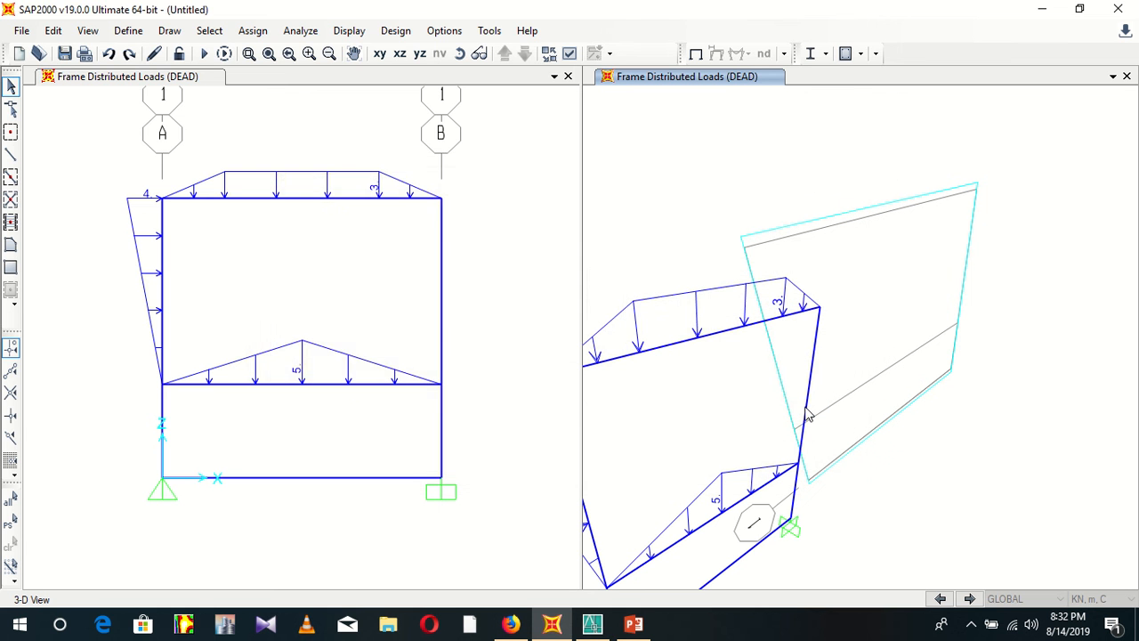
{"action": "type", "text": "sss"}
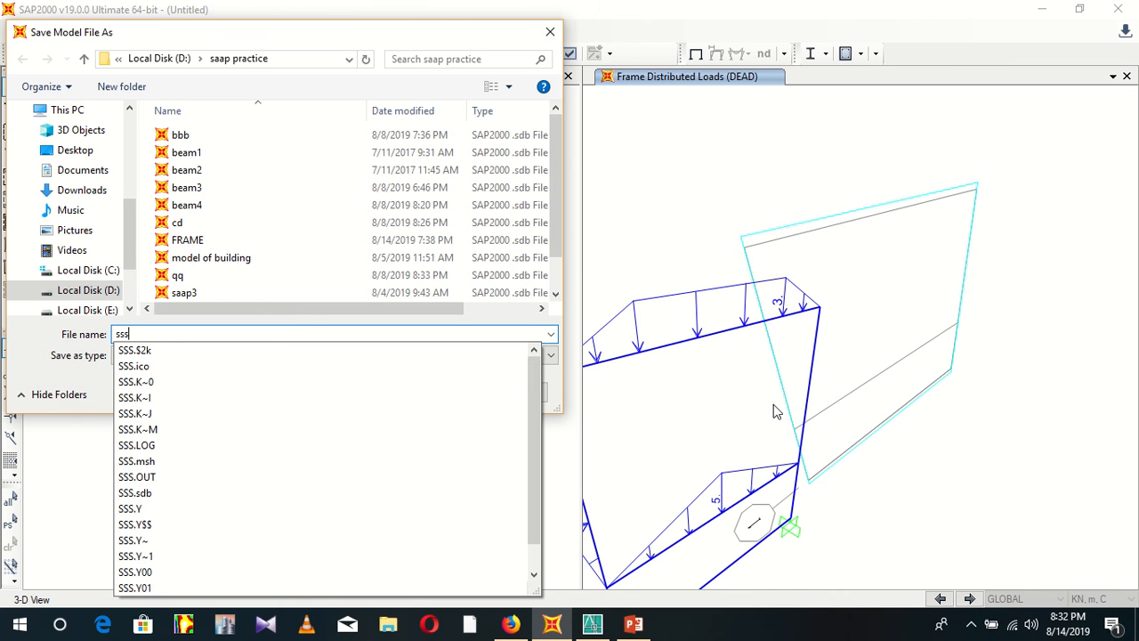
{"action": "type", "text": "sw"}
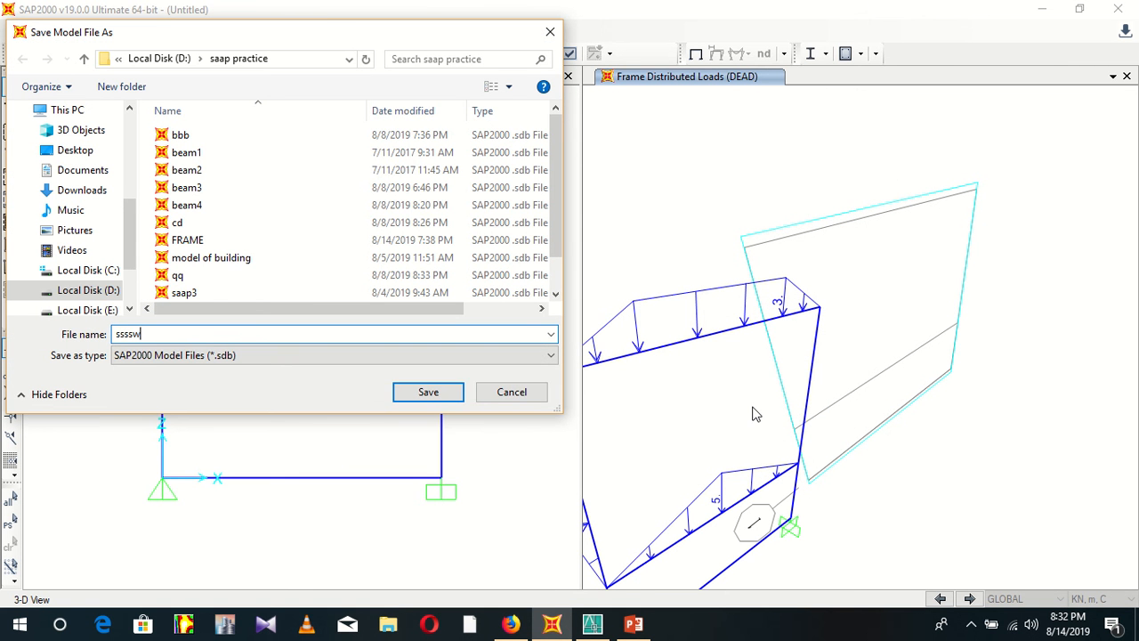
{"action": "left_click", "coordinate": [450, 391]}
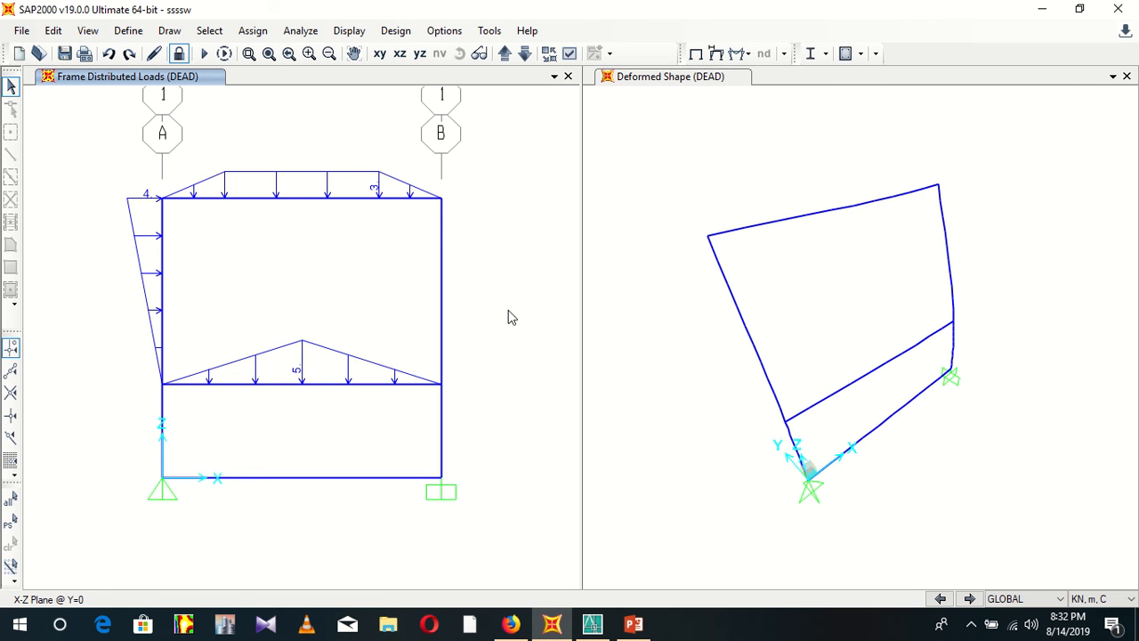
Step: Show the frame's Shear 2-2 diagram for the DEAD case in the X-Z view with values displayed
{"action": "left_click", "coordinate": [944, 600]}
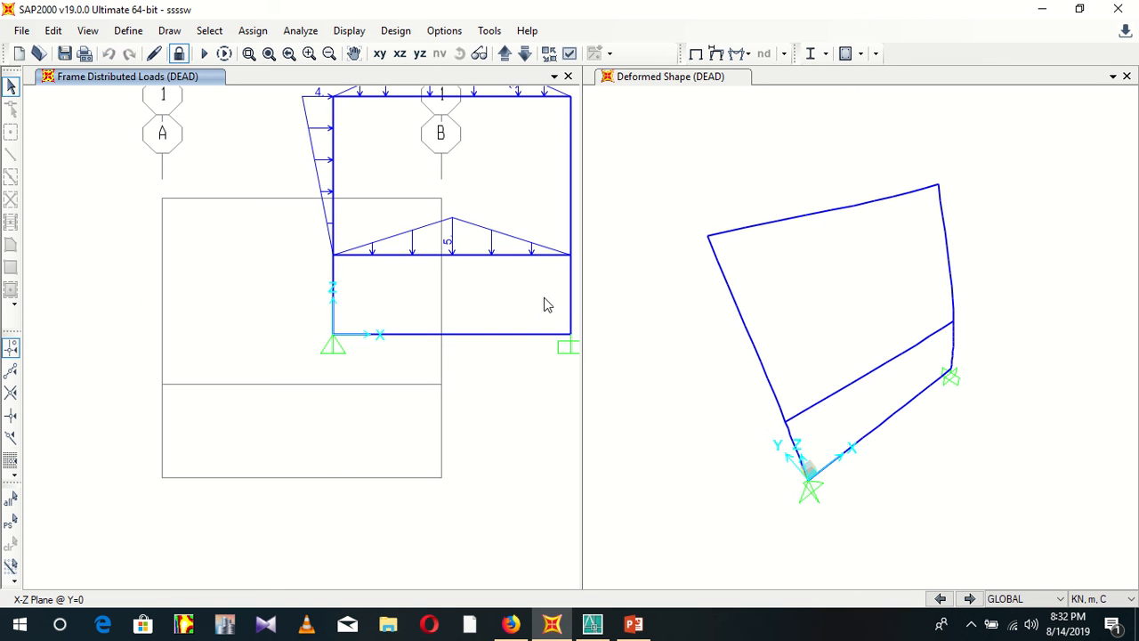
{"action": "left_click", "coordinate": [400, 53]}
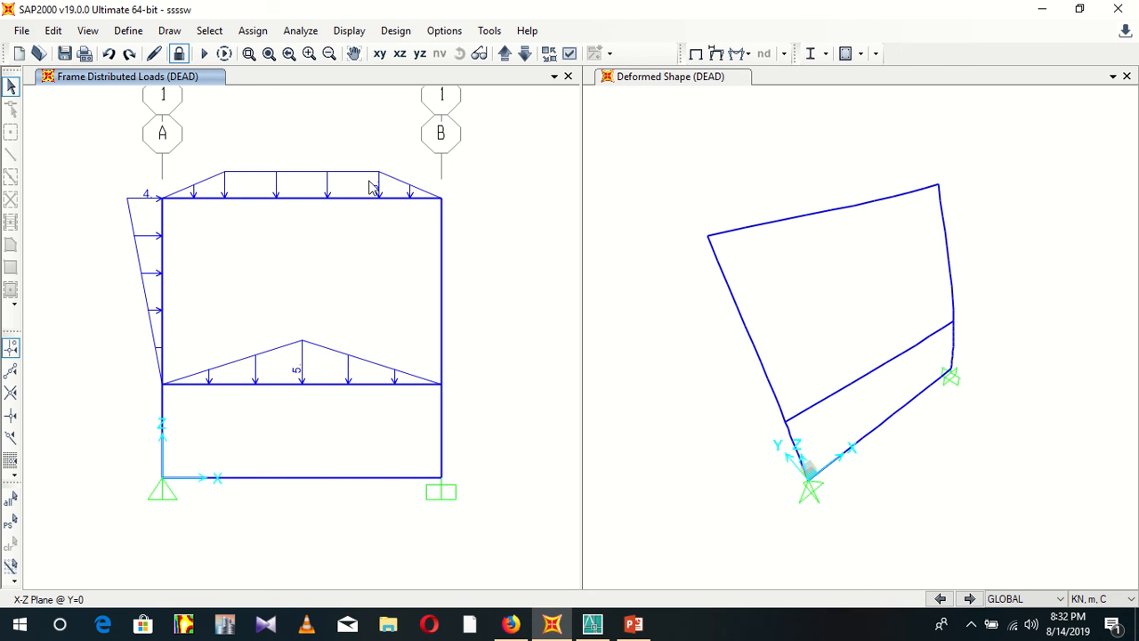
{"action": "left_click", "coordinate": [738, 53]}
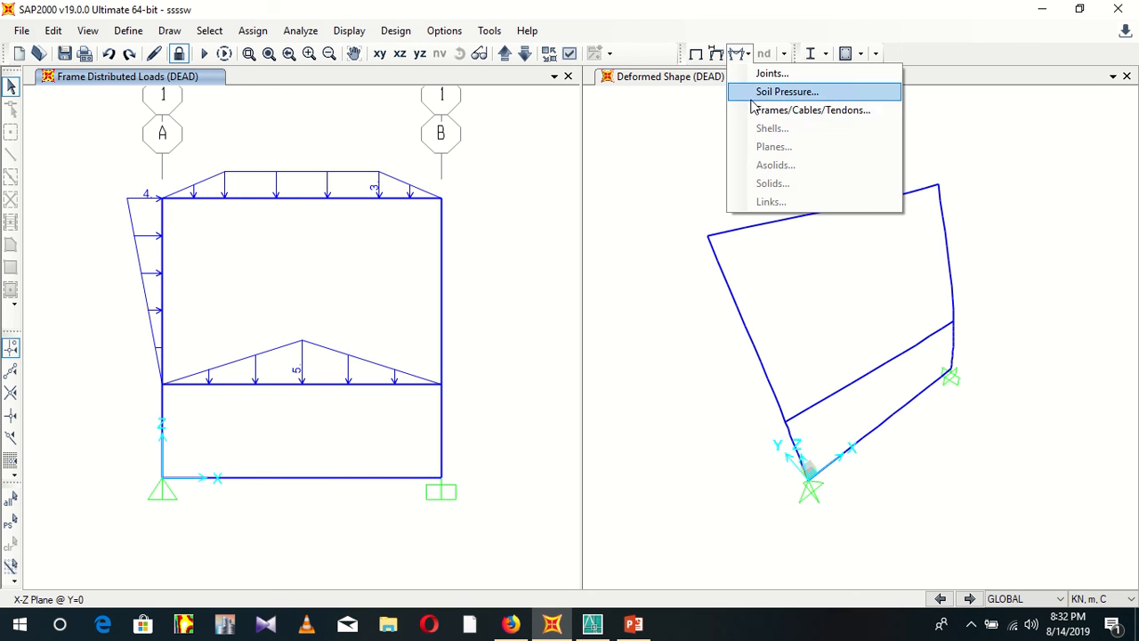
{"action": "left_click", "coordinate": [767, 110]}
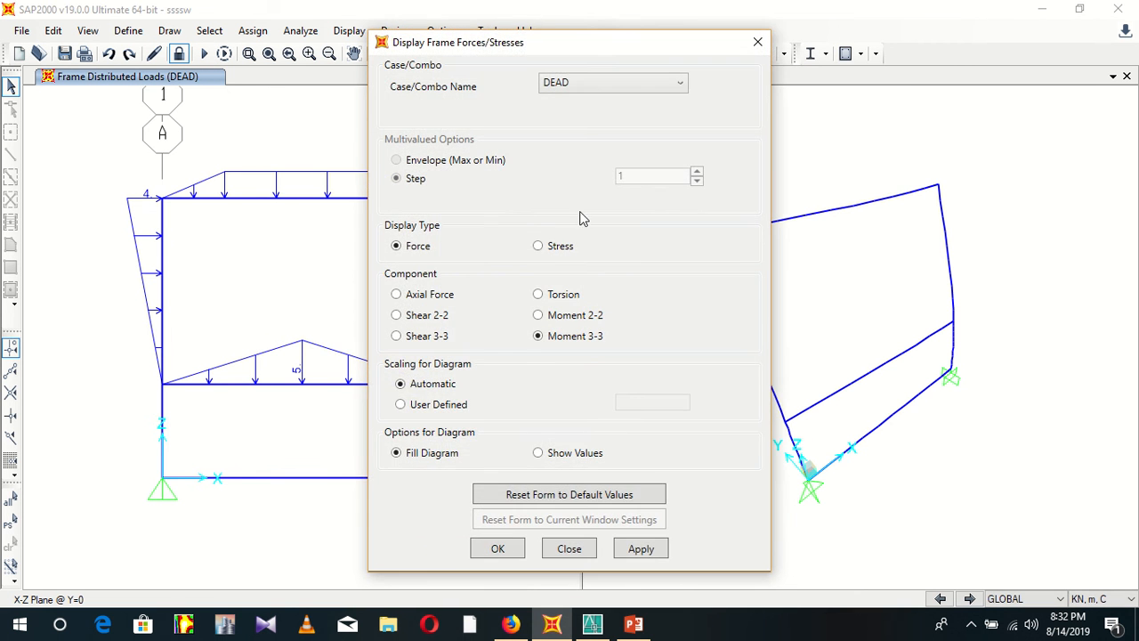
{"action": "left_click", "coordinate": [397, 315]}
{"action": "left_click_drag", "start_coordinate": [504, 42], "coordinate": [758, 13]}
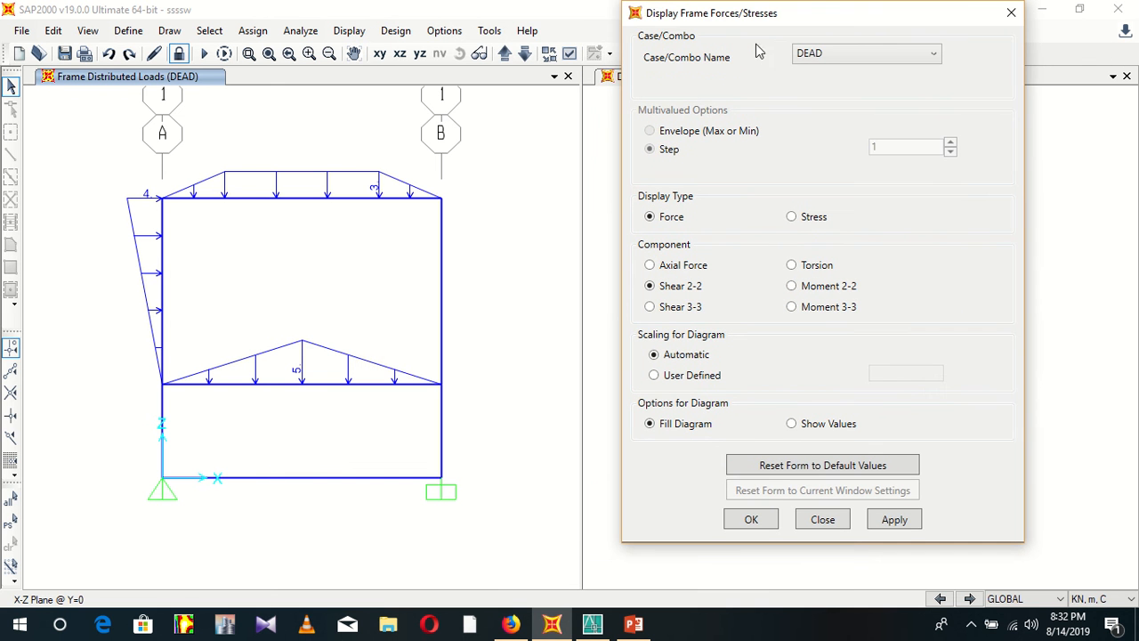
{"action": "left_click", "coordinate": [823, 427]}
{"action": "left_click", "coordinate": [903, 519]}
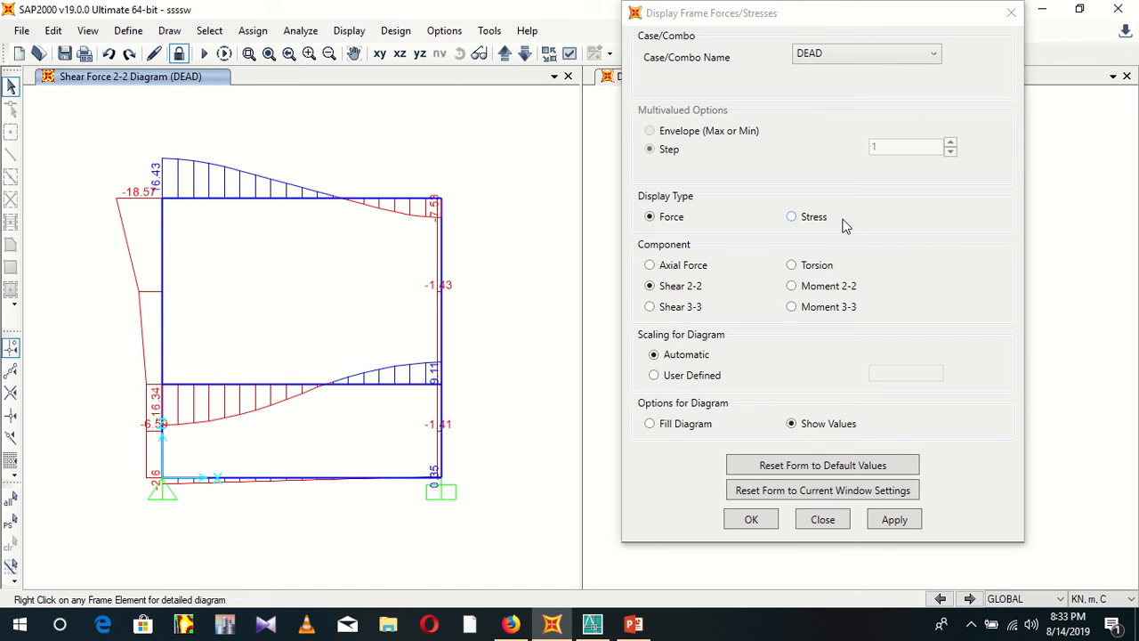
Step: Show the frame's Moment 3-3 diagram for the DEAD case with values, and switch it to a filled diagram
{"action": "left_click", "coordinate": [839, 307]}
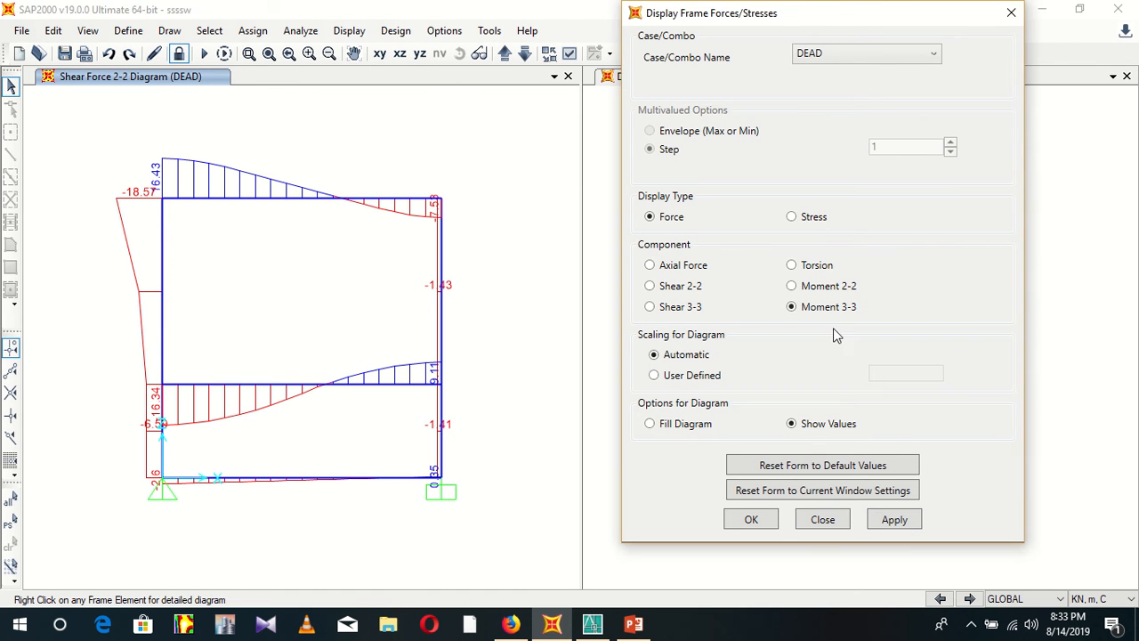
{"action": "left_click", "coordinate": [894, 520]}
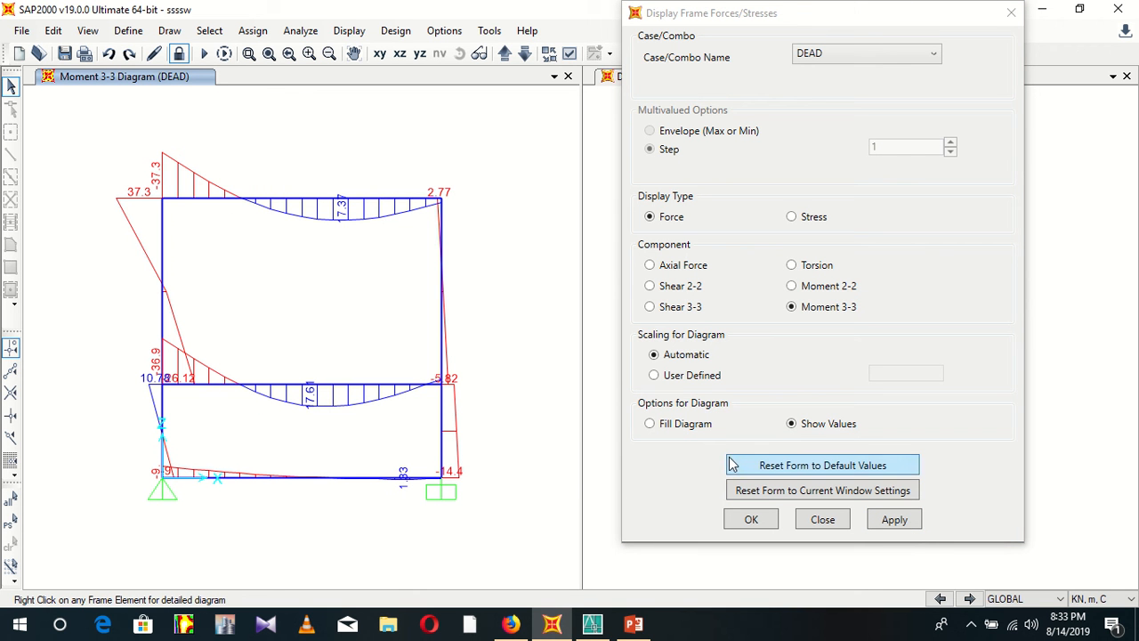
{"action": "left_click", "coordinate": [677, 425]}
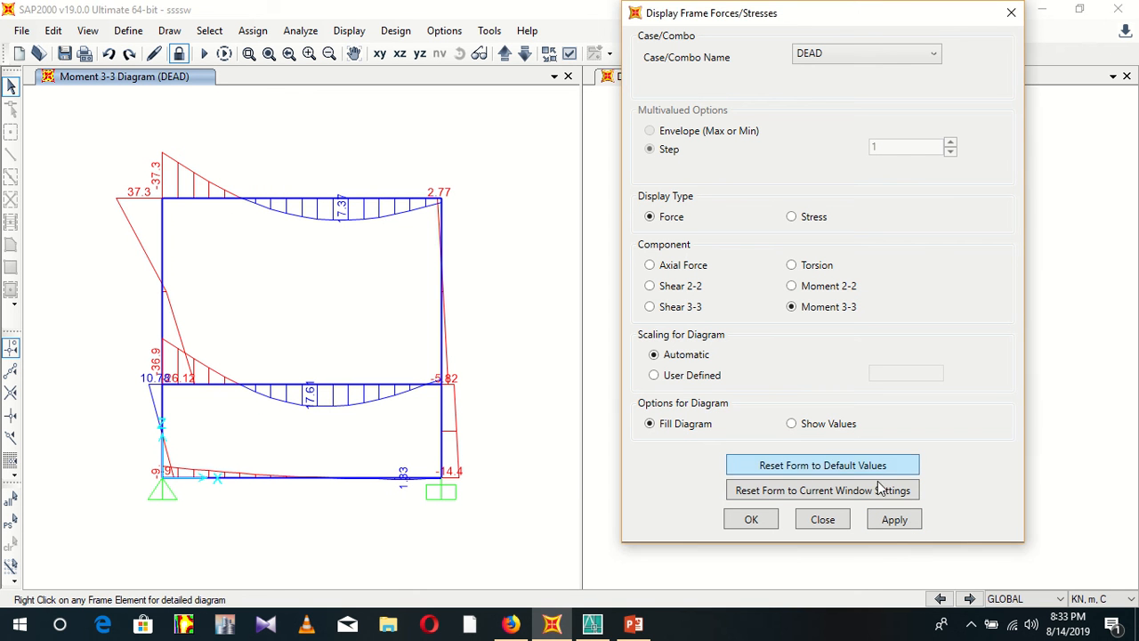
{"action": "left_click", "coordinate": [897, 531]}
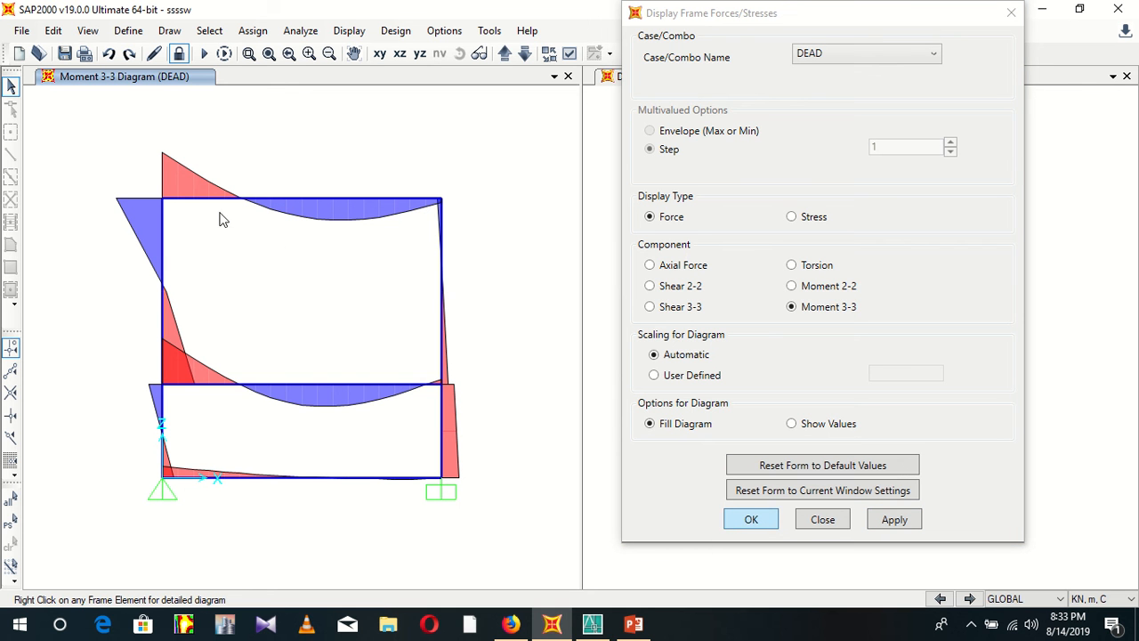
{"action": "left_click", "coordinate": [752, 521]}
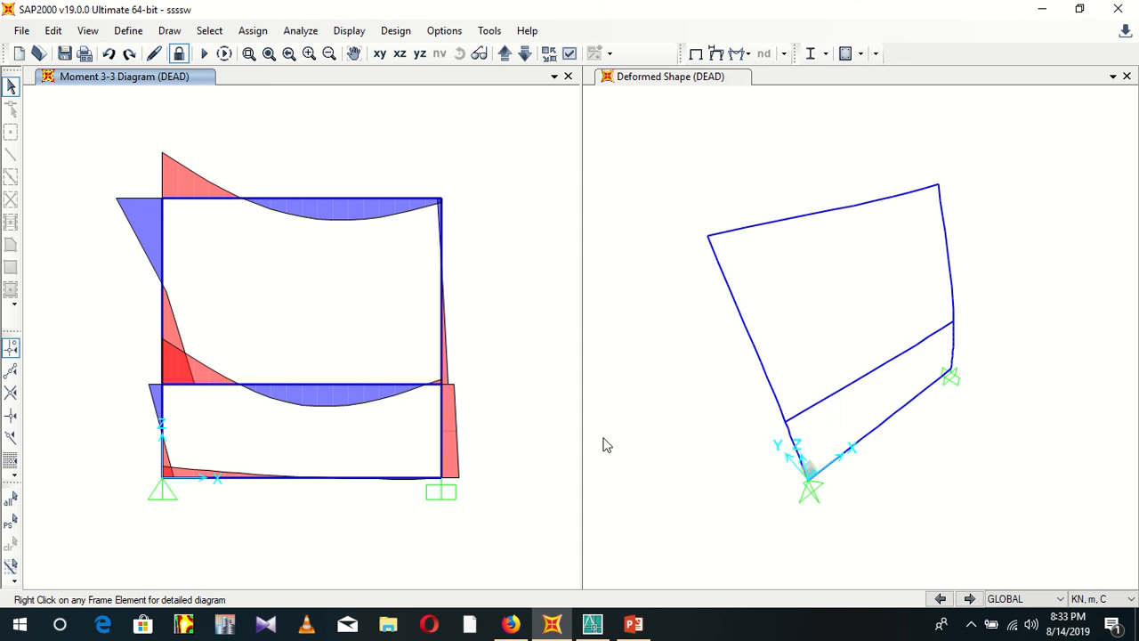
Step: Inspect the top beam's detailed load, shear, moment and deflection diagrams for the DEAD case by scrolling through locations along its length
{"action": "right_click", "coordinate": [264, 203]}
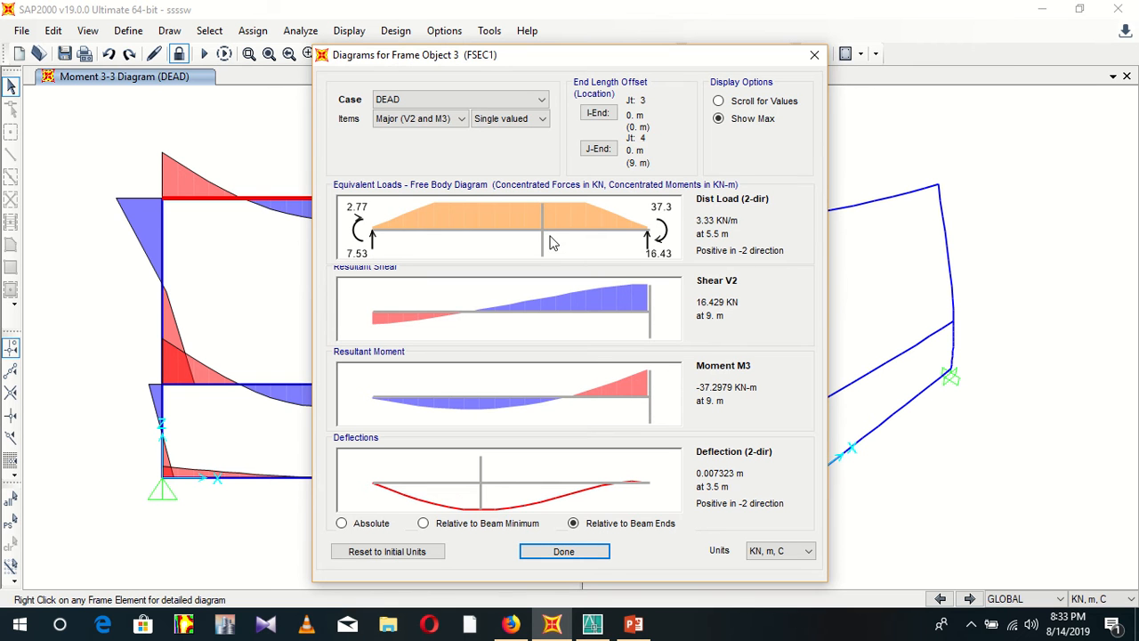
{"action": "left_click", "coordinate": [511, 256]}
{"action": "mouse_move", "coordinate": [512, 255]}
{"action": "left_mouse_down"}
{"action": "mouse_move", "coordinate": [372, 254]}
{"action": "mouse_move", "coordinate": [553, 256]}
{"action": "left_mouse_up"}
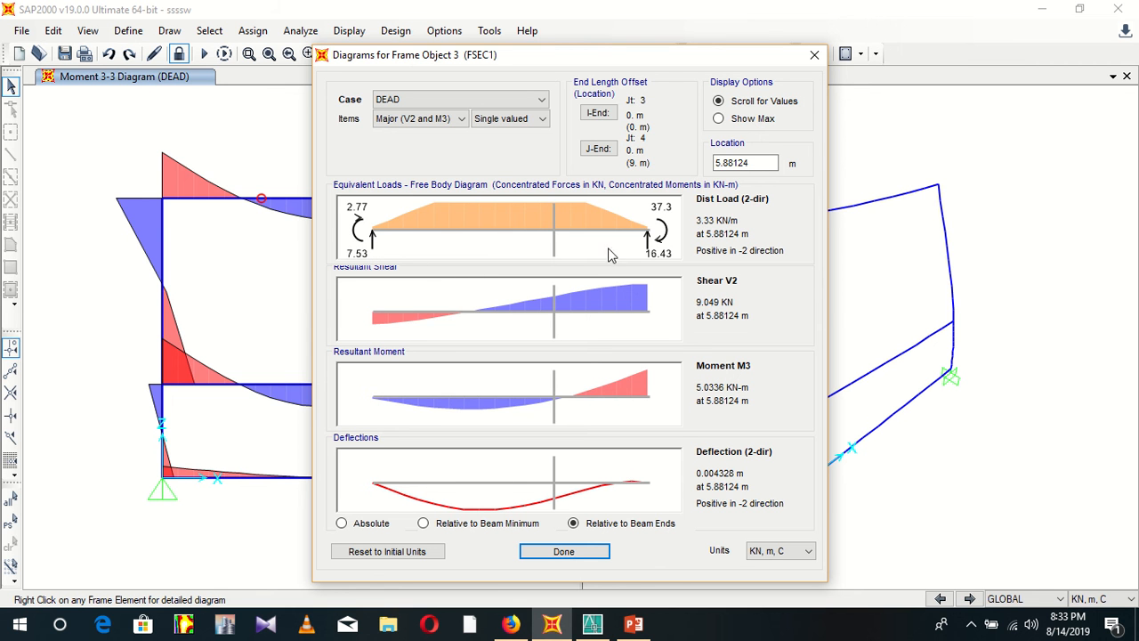
{"action": "mouse_move", "coordinate": [553, 325]}
{"action": "left_mouse_down"}
{"action": "mouse_move", "coordinate": [411, 336]}
{"action": "mouse_move", "coordinate": [366, 301]}
{"action": "left_mouse_up"}
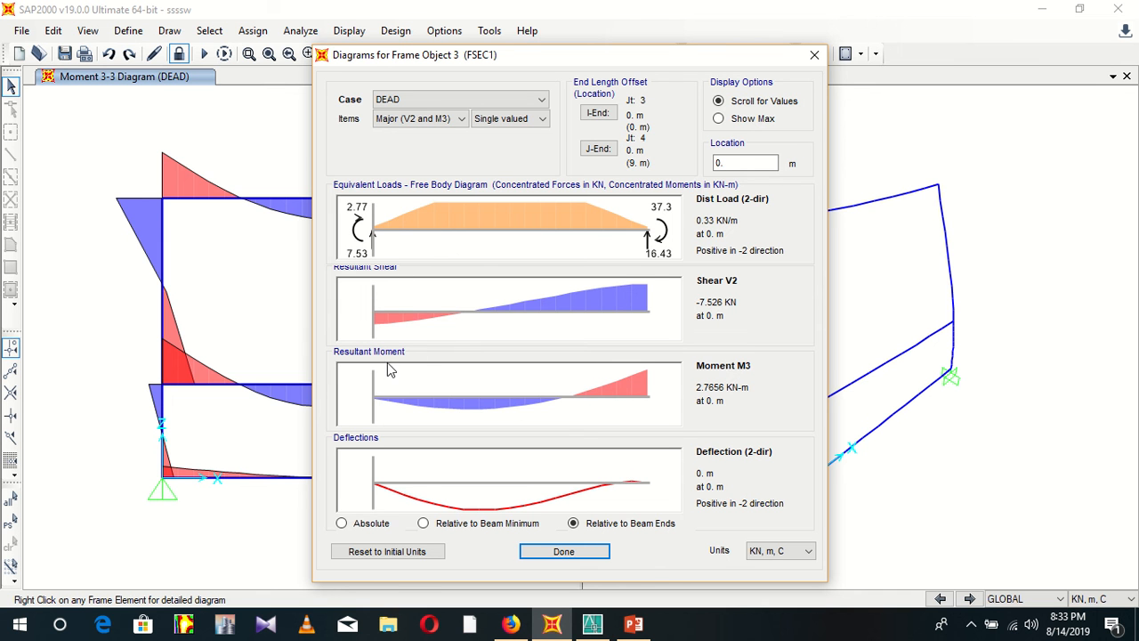
{"action": "mouse_move", "coordinate": [388, 363]}
{"action": "left_mouse_down"}
{"action": "mouse_move", "coordinate": [652, 414]}
{"action": "mouse_move", "coordinate": [585, 443]}
{"action": "left_mouse_up"}
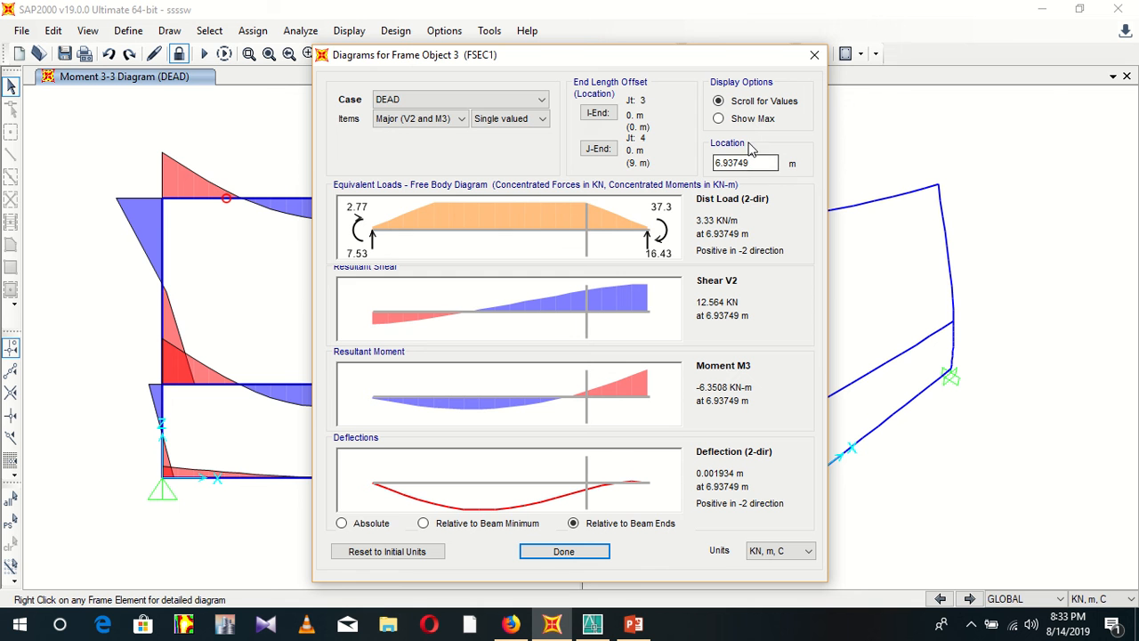
{"action": "left_click", "coordinate": [473, 99]}
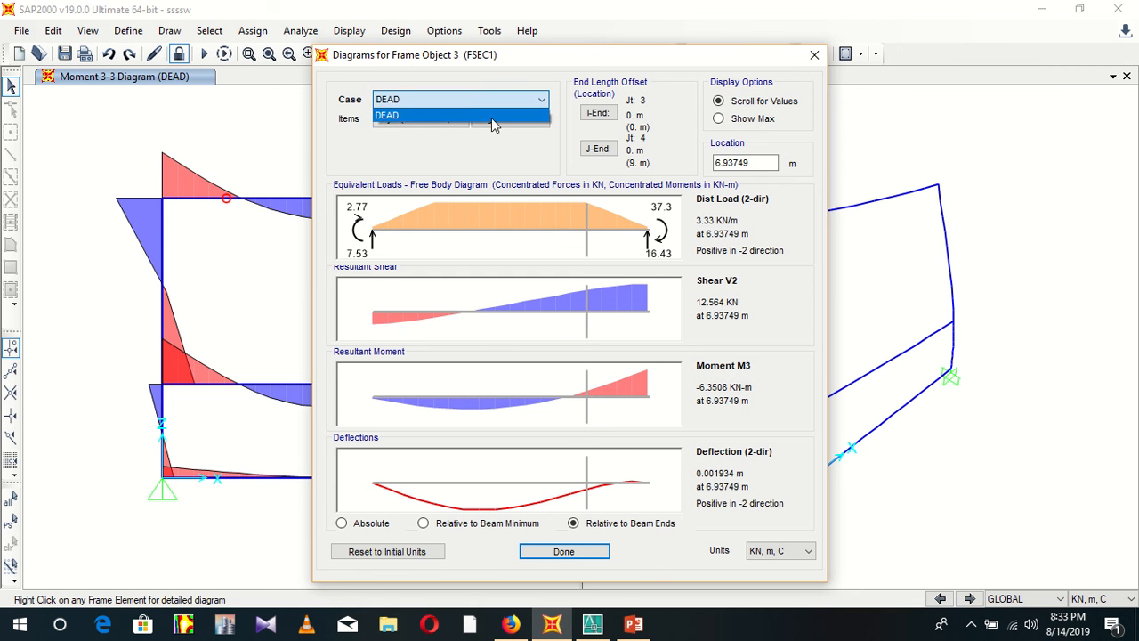
{"action": "left_click", "coordinate": [491, 116]}
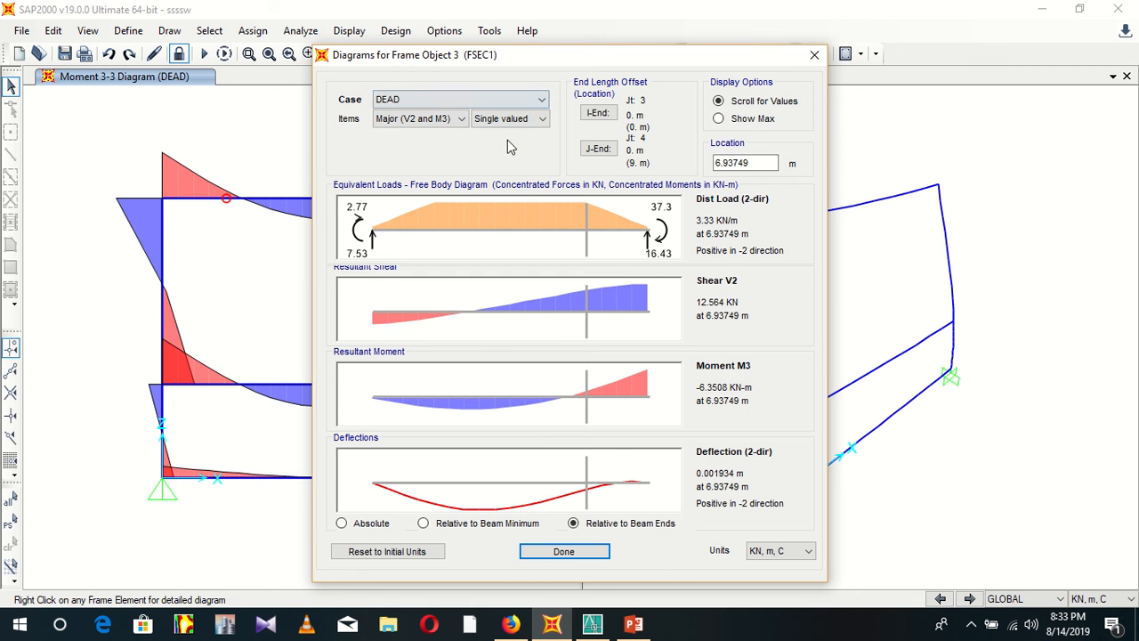
{"action": "left_click", "coordinate": [574, 555]}
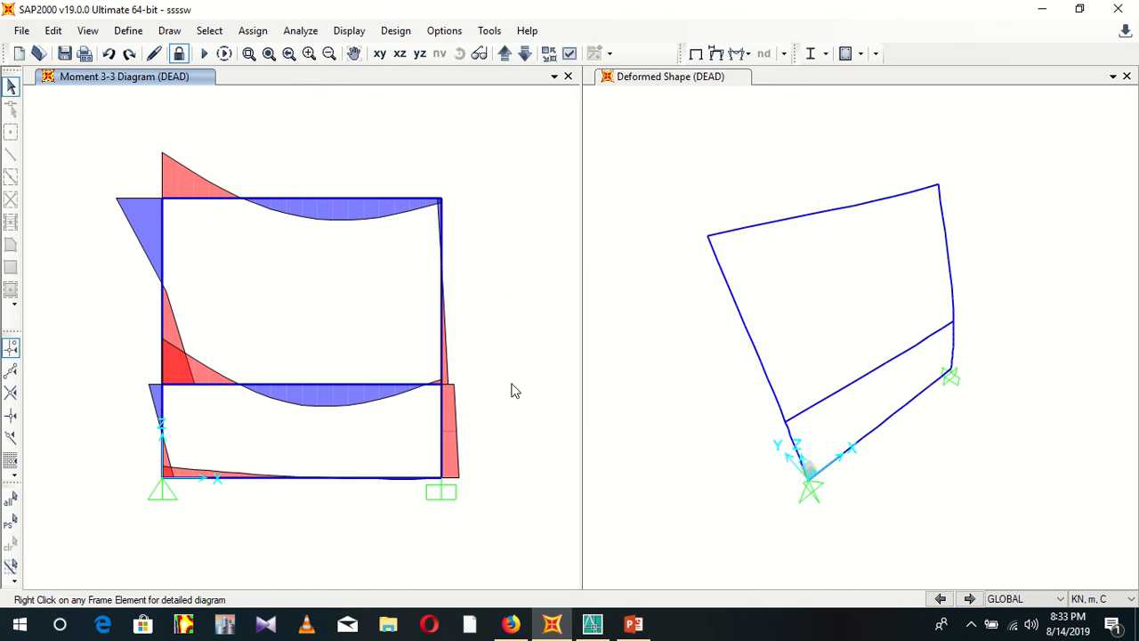
{"action": "right_click", "coordinate": [425, 207]}
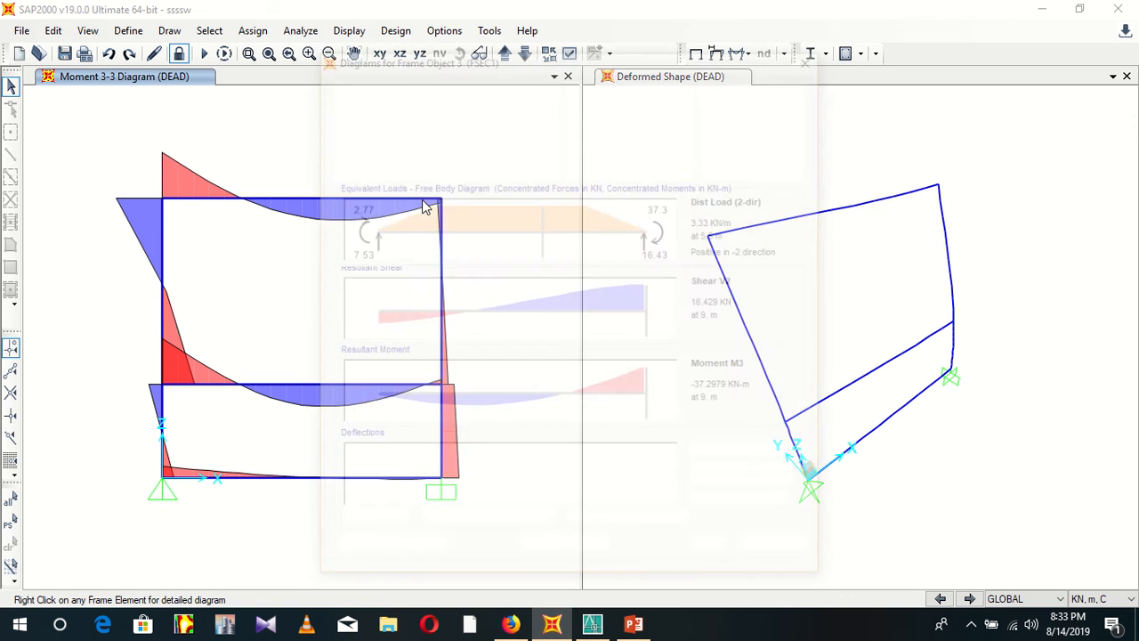
{"action": "left_click", "coordinate": [815, 55]}
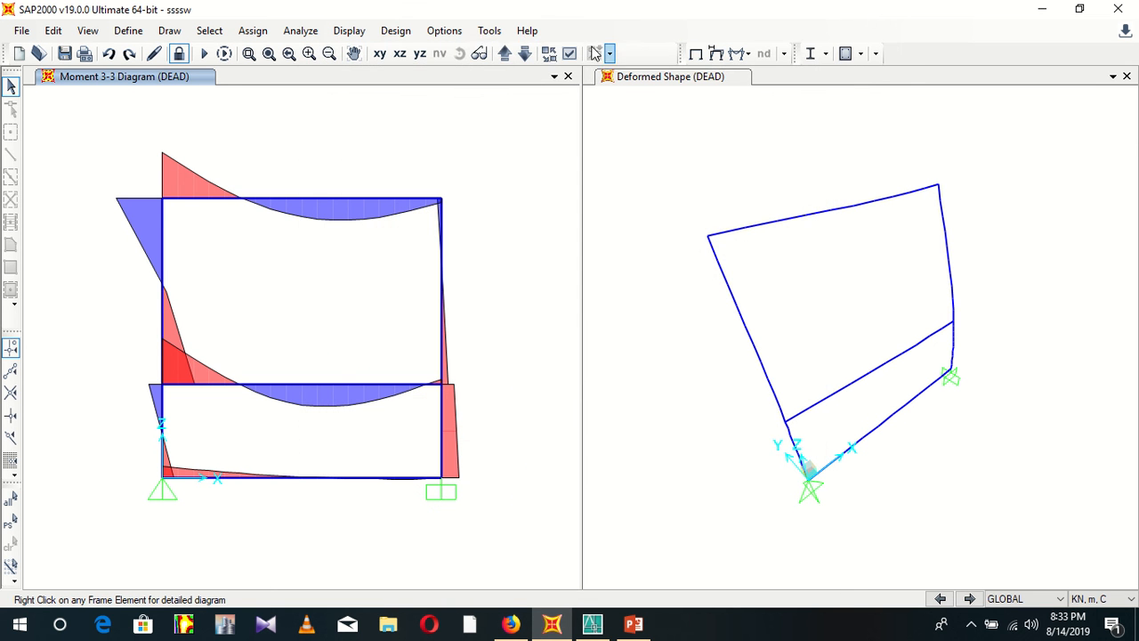
Step: Run the steel frame design check of the structure
{"action": "left_click", "coordinate": [411, 32]}
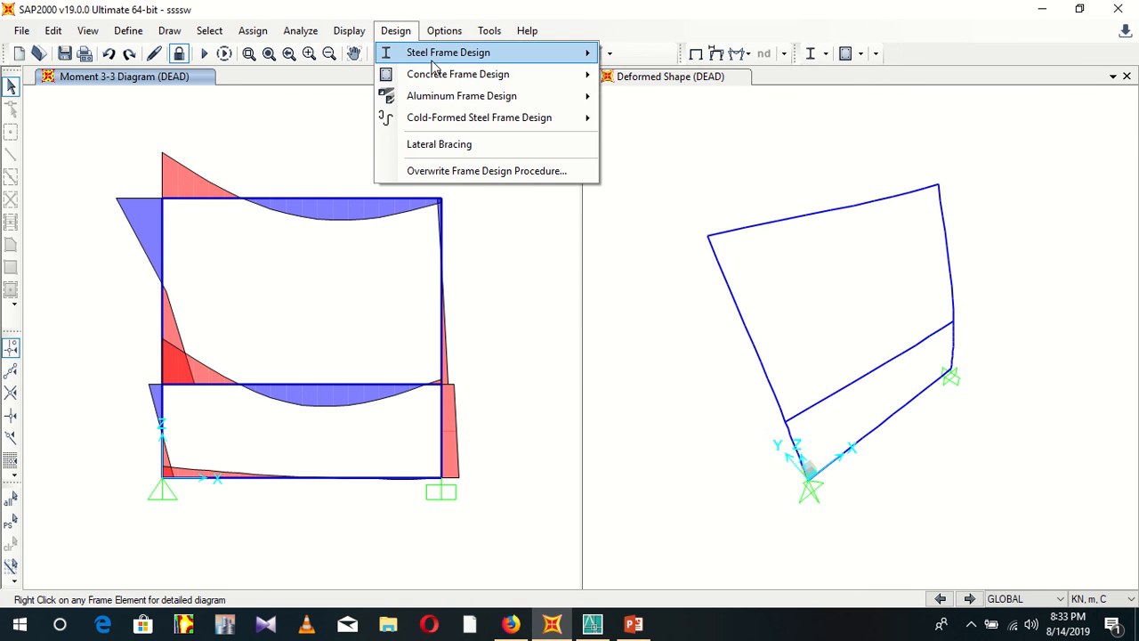
{"action": "mouse_move", "coordinate": [445, 55]}
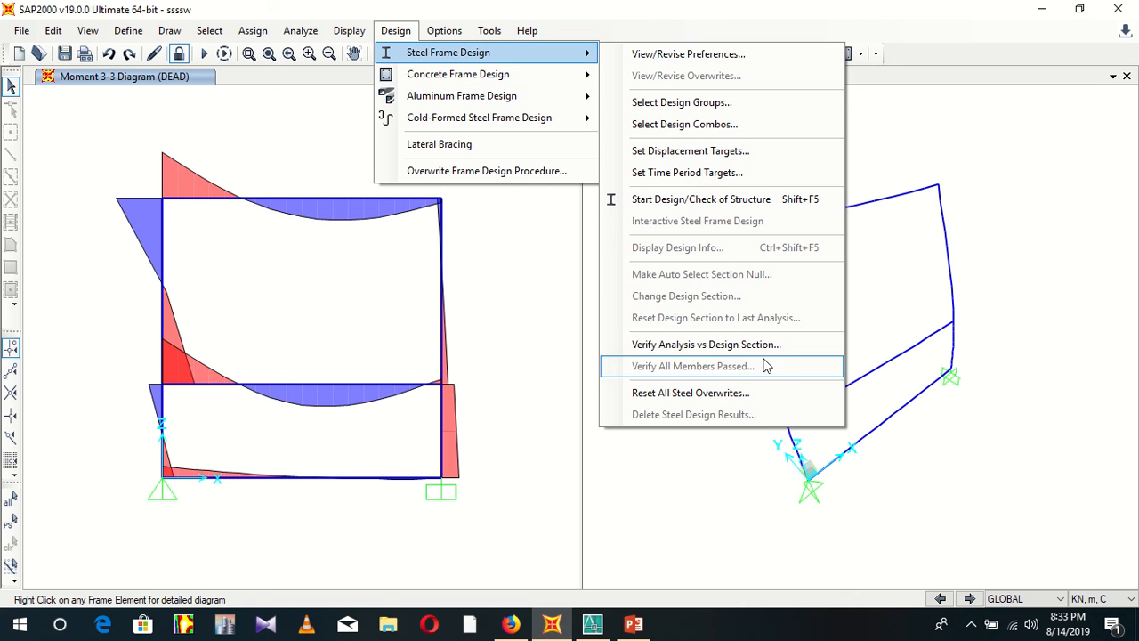
{"action": "left_click", "coordinate": [754, 199]}
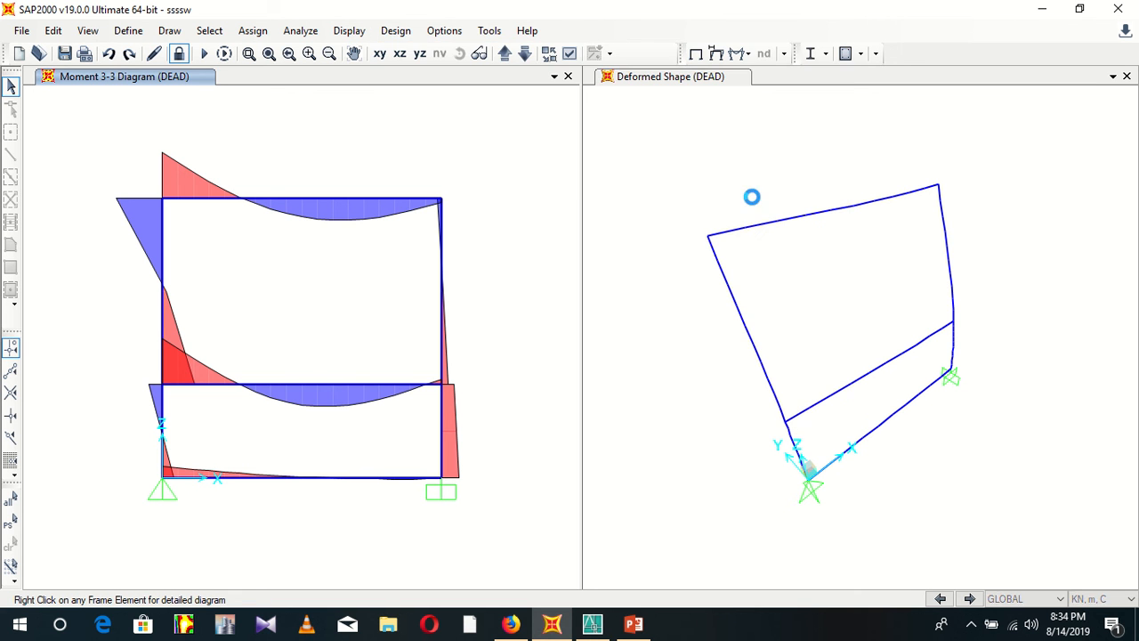
Step: Review the top beam's detailed AISC 360-10 steel stress check for combo DSTL1 at the 9 m station, including section properties, design messages and capacities
{"action": "right_click", "coordinate": [389, 199]}
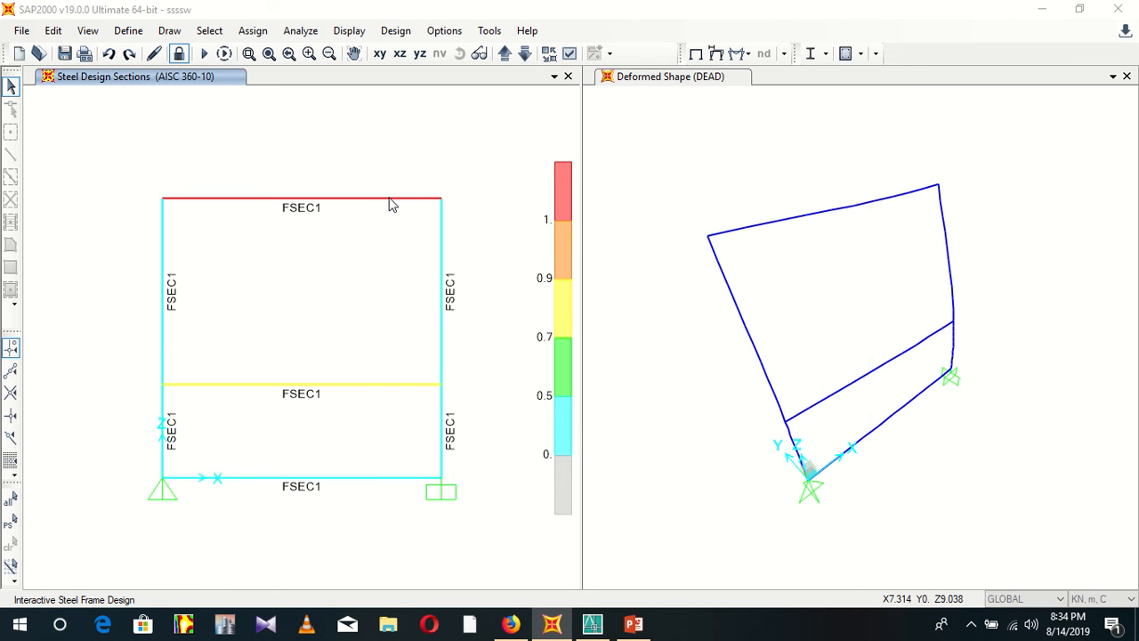
{"action": "left_click", "coordinate": [558, 403]}
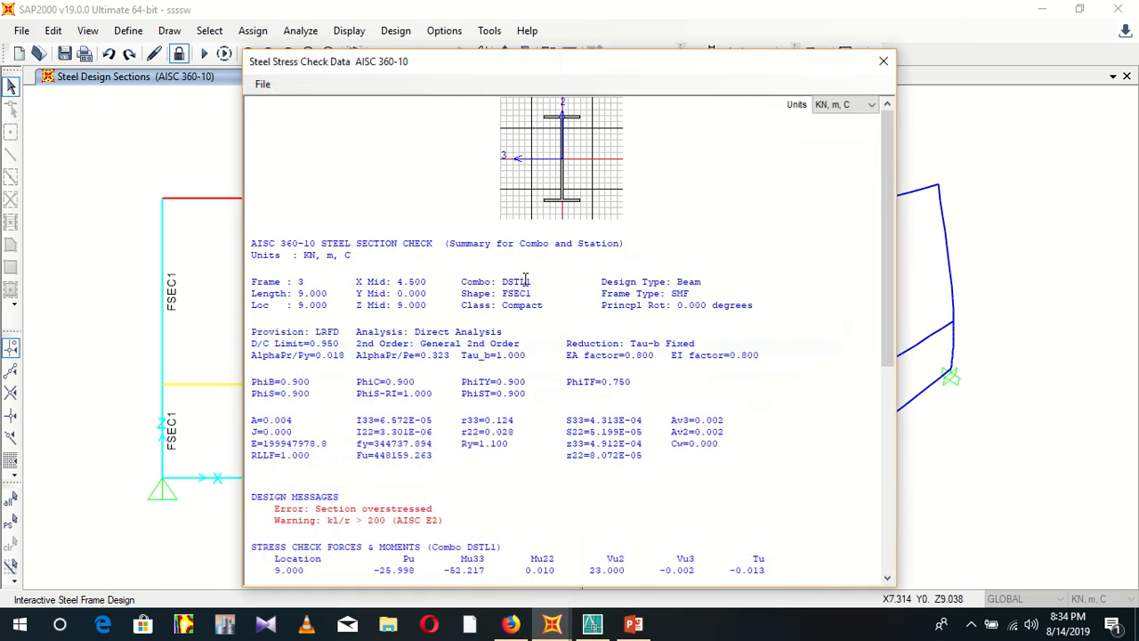
{"action": "scroll", "coordinate": [359, 380], "scroll_direction": "down", "scroll_amount": 10}
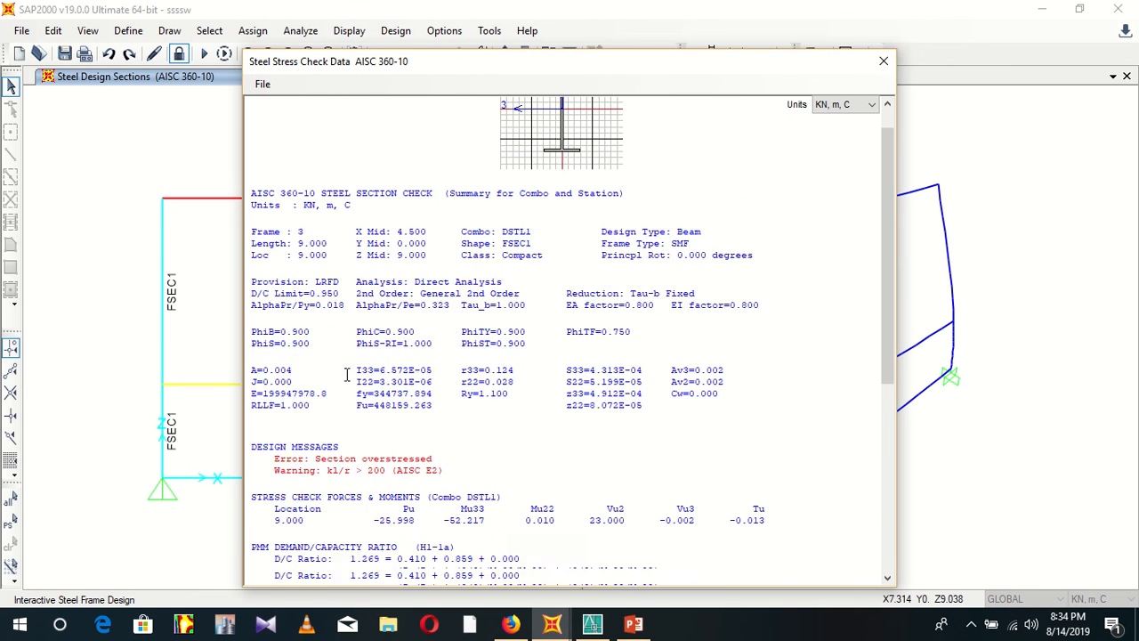
{"action": "scroll", "coordinate": [358, 380], "scroll_direction": "down", "scroll_amount": 2}
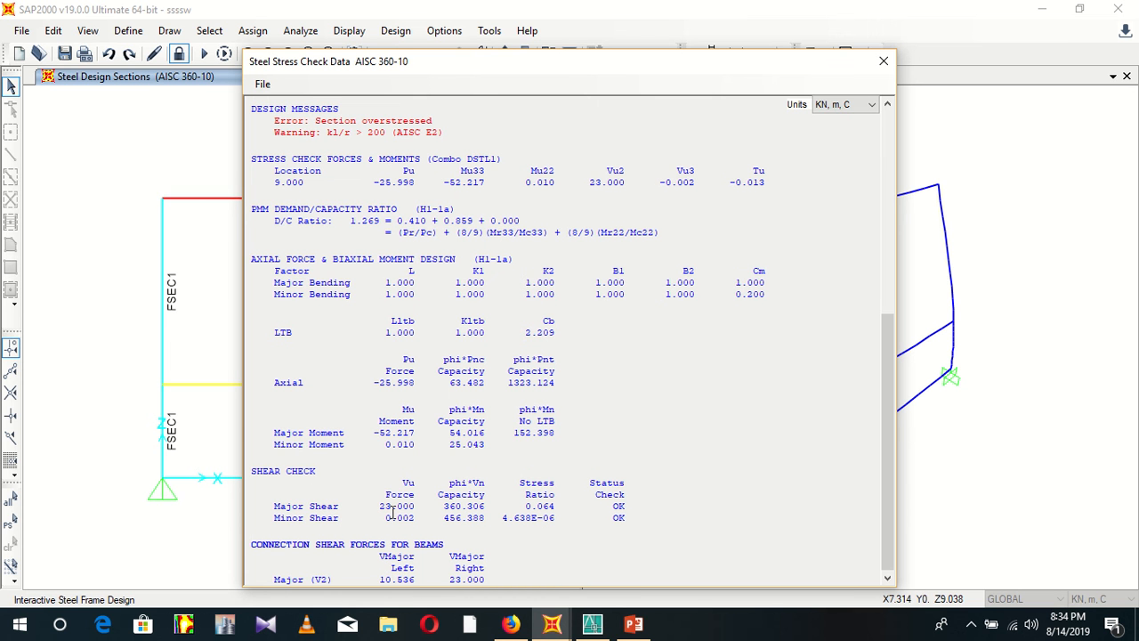
{"action": "scroll", "coordinate": [308, 350], "scroll_direction": "up", "scroll_amount": 2}
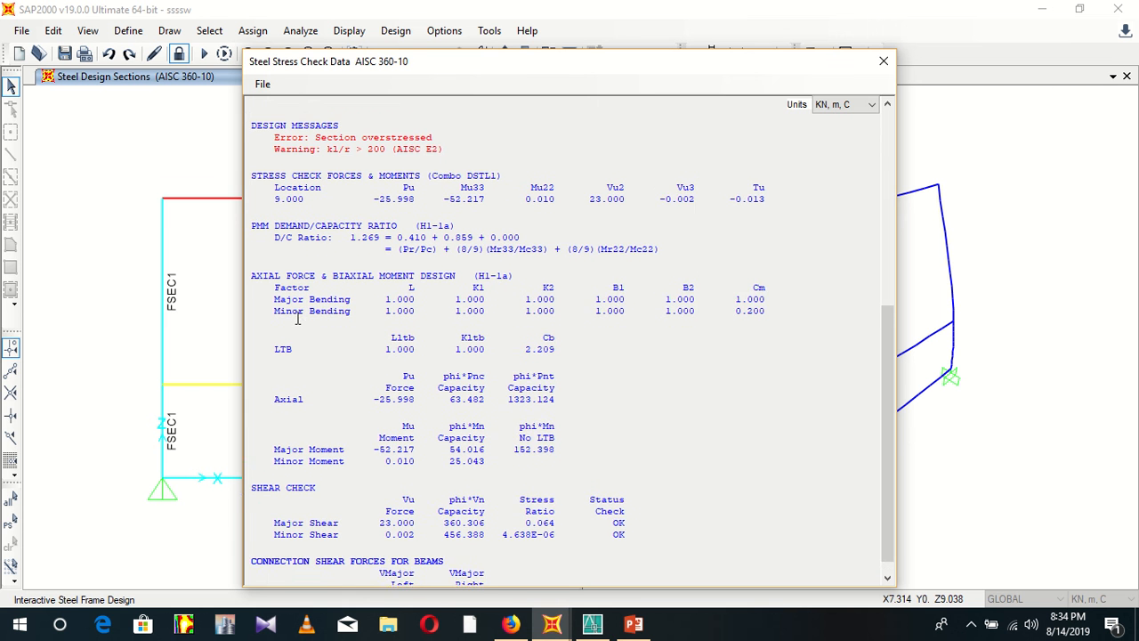
{"action": "scroll", "coordinate": [371, 288], "scroll_direction": "up", "scroll_amount": 8}
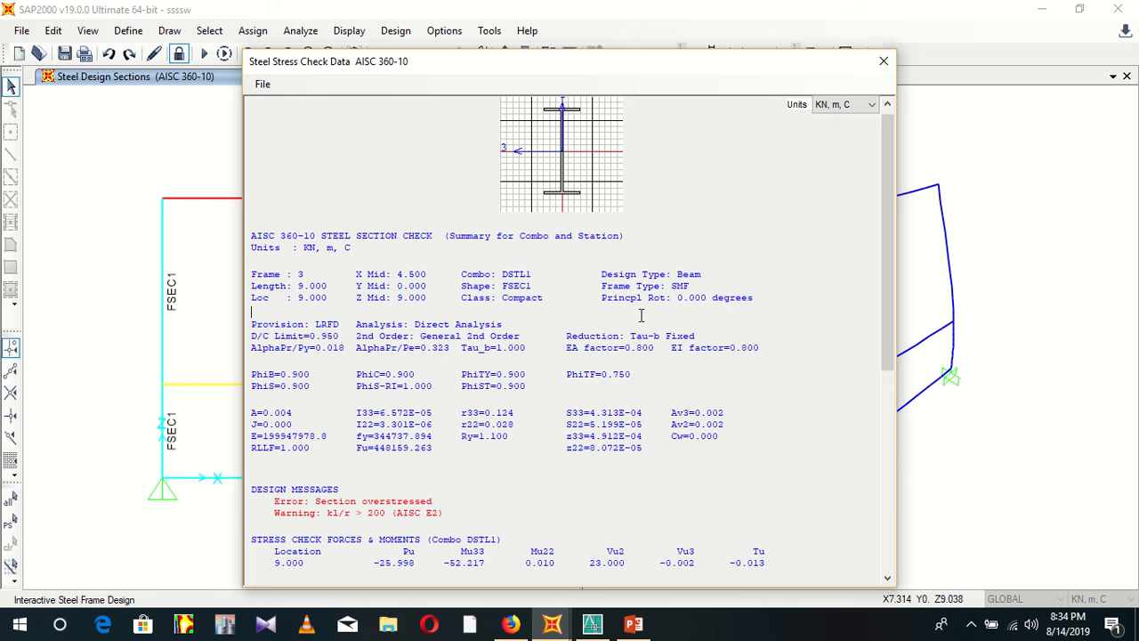
{"action": "left_click", "coordinate": [738, 309]}
{"action": "left_click", "coordinate": [883, 61]}
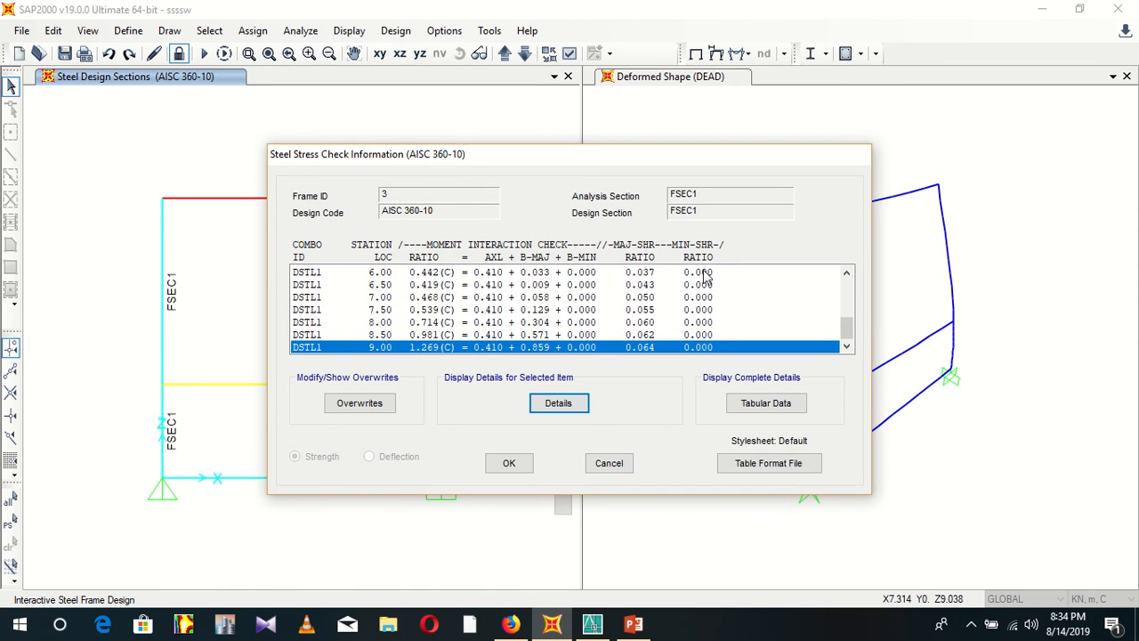
{"action": "left_click", "coordinate": [506, 463]}
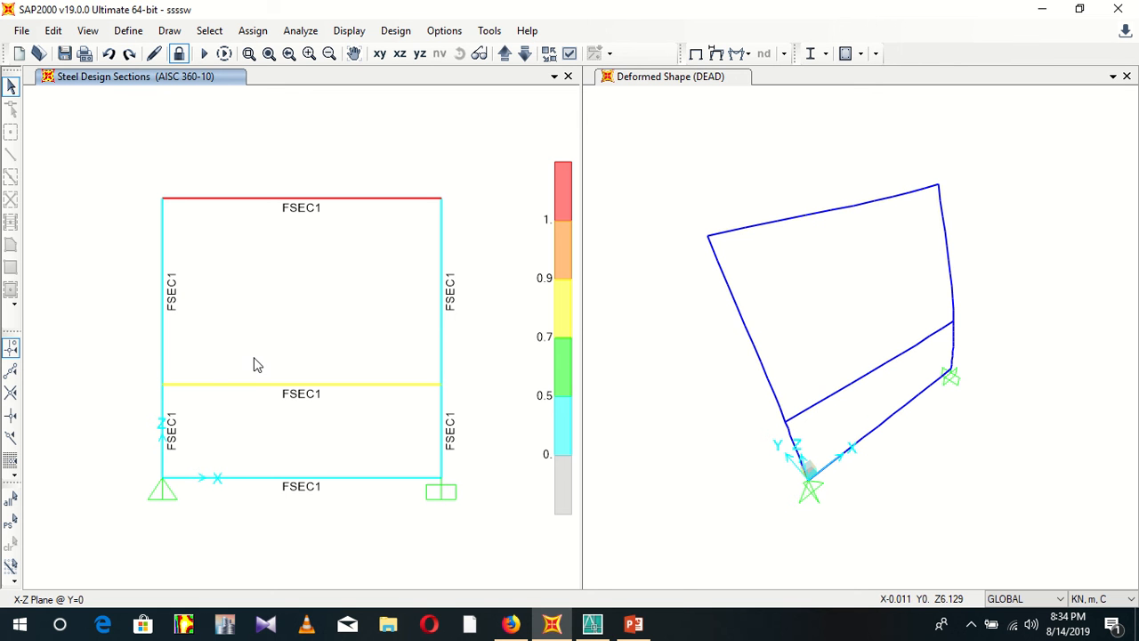
Step: Switch to AutoCAD to view the frame drawing with its loads and dimensions
{"action": "left_click", "coordinate": [592, 623]}
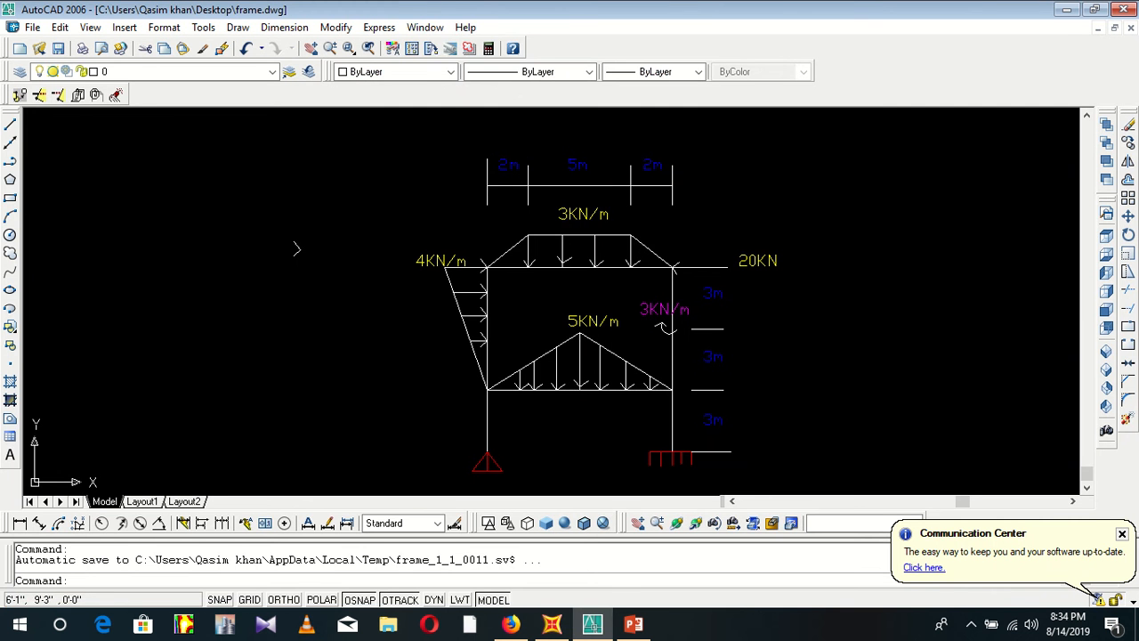